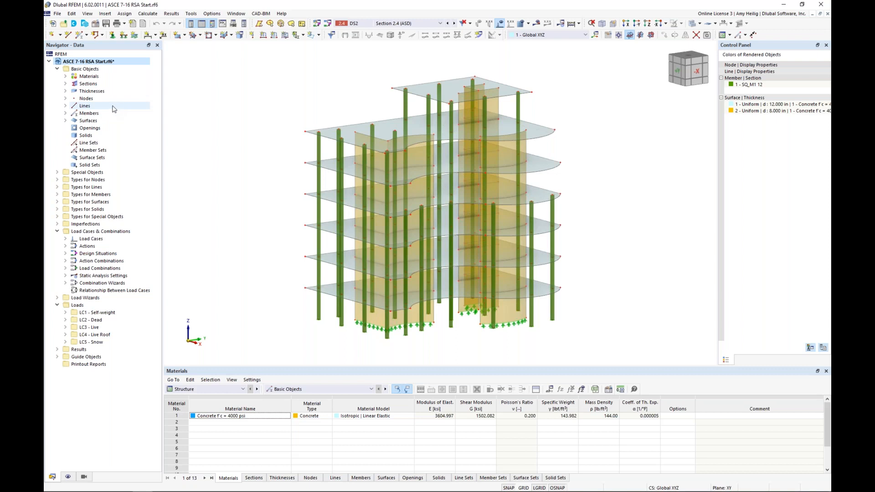
Highlight the objects using the f'c = 4000 psi concrete material and those using the SQ_M1 12 section
click(65, 76)
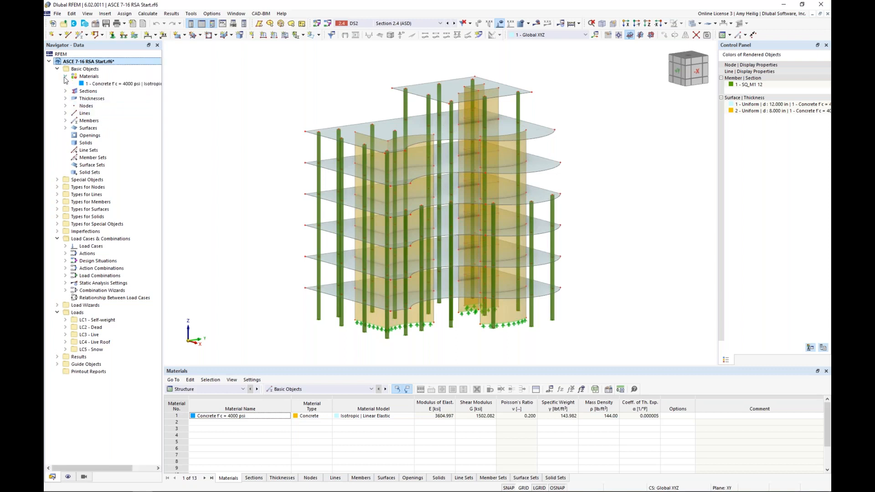
click(88, 83)
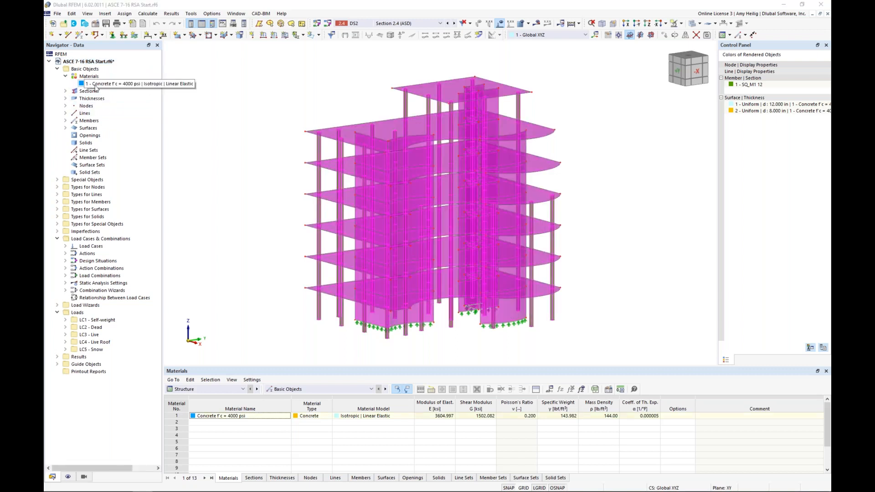
click(66, 76)
click(66, 84)
click(100, 93)
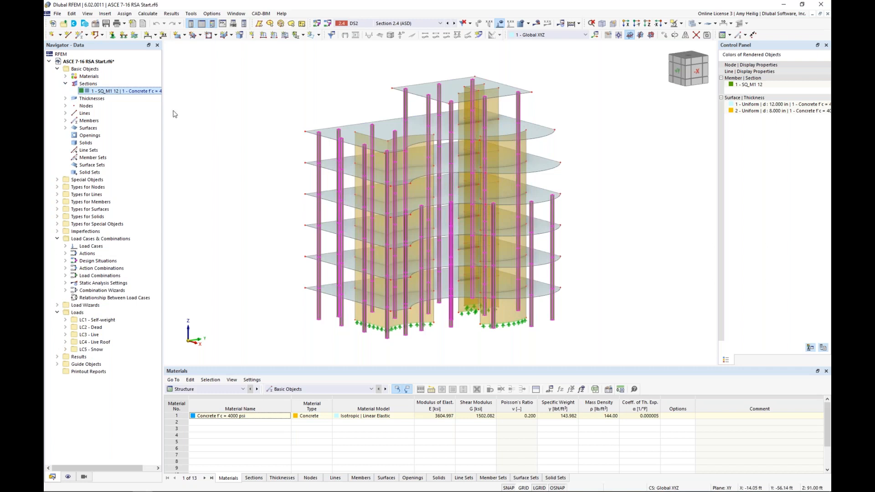
click(65, 83)
Highlight the surfaces that use the 12 in uniform thickness and those that use the 8 in uniform thickness
click(65, 92)
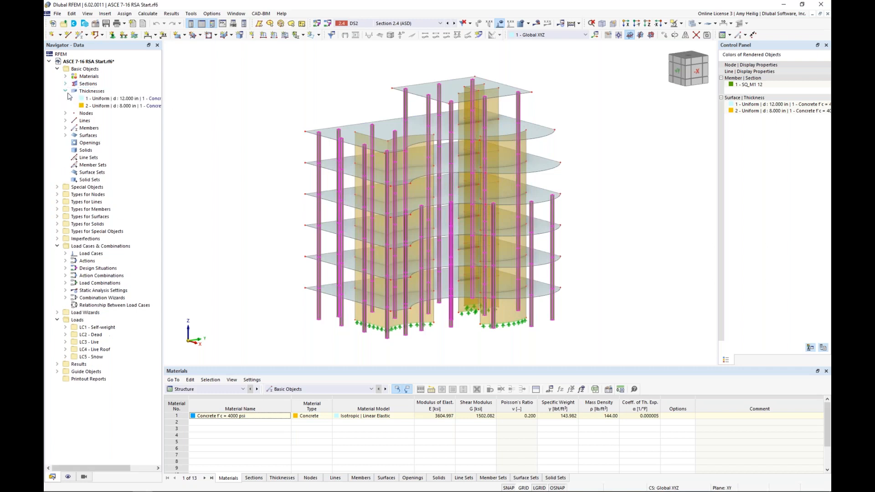
click(91, 99)
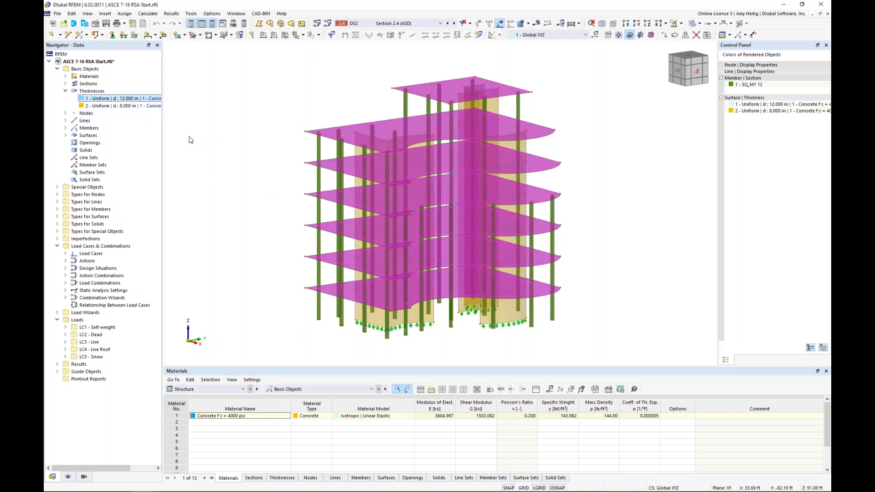
click(110, 106)
mouse_move(545, 210)
ctrl+middle_down()
mouse_move(457, 229)
mouse_move(420, 191)
mouse_move(457, 215)
mouse_move(529, 219)
mouse_move(568, 197)
mouse_move(562, 208)
ctrl+middle_up()
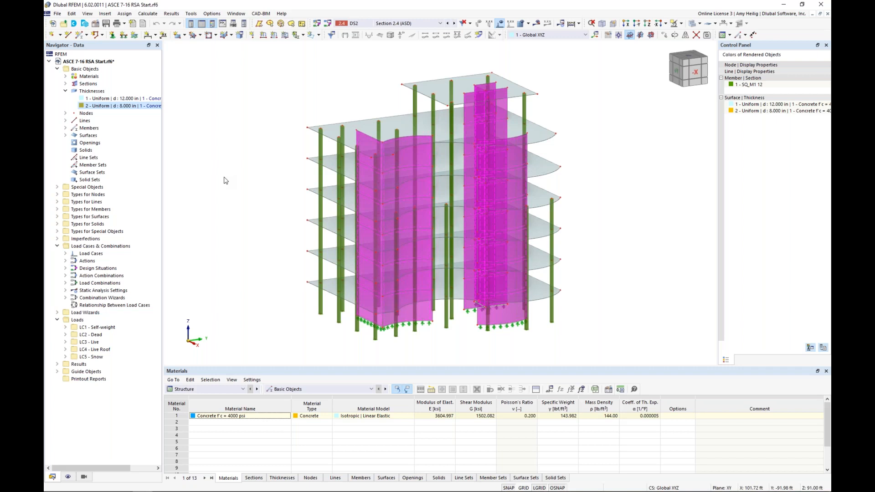
click(65, 91)
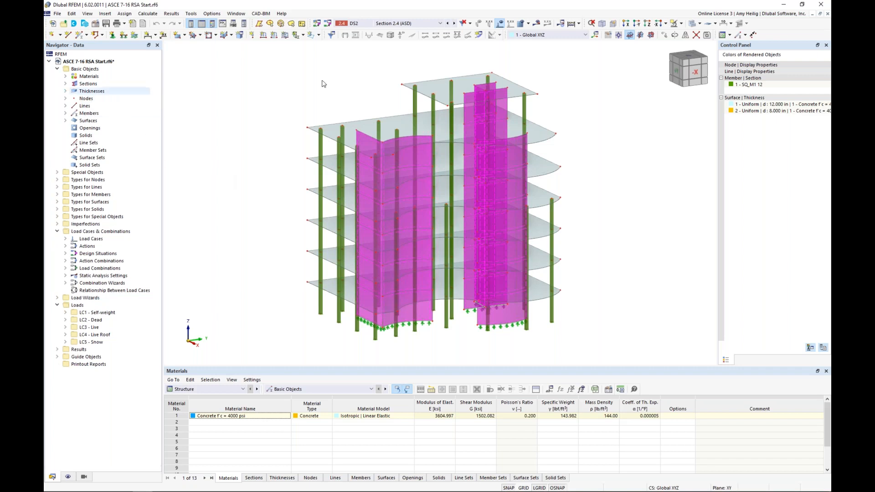
Examine the loads of each load case from LC1 Self-weight through LC5 Snow, and hide the load display
click(389, 28)
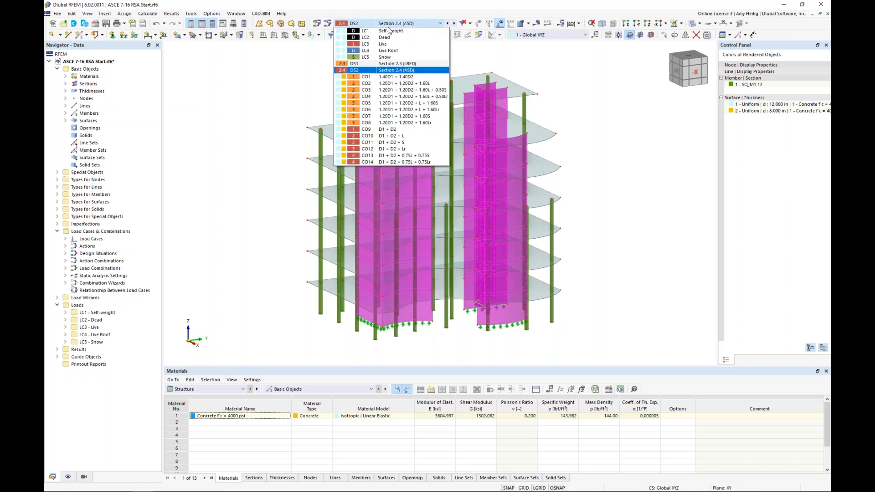
click(388, 30)
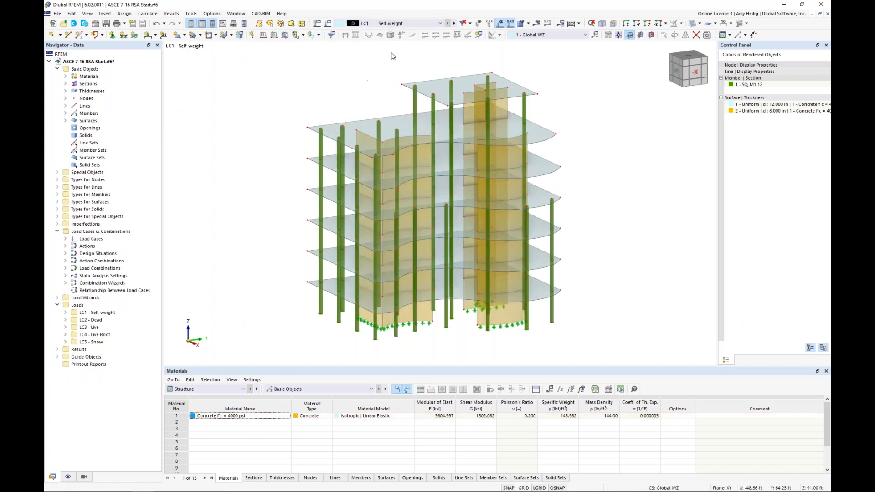
click(398, 24)
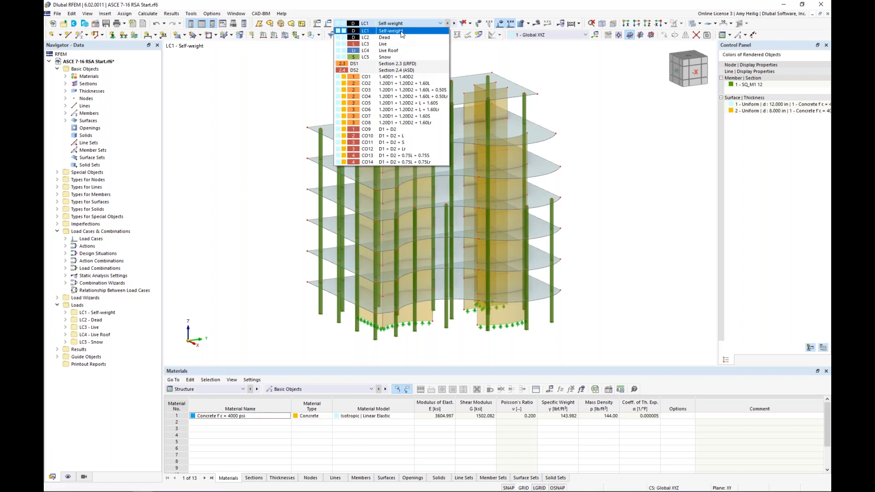
click(314, 66)
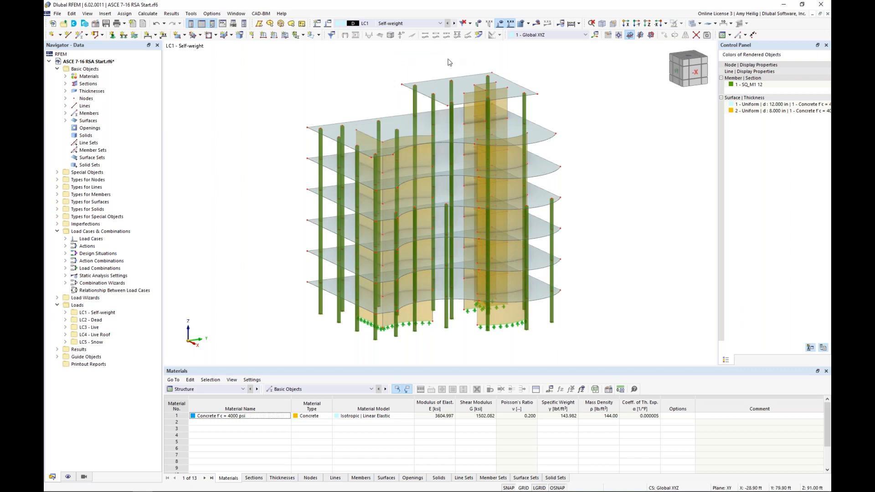
click(454, 24)
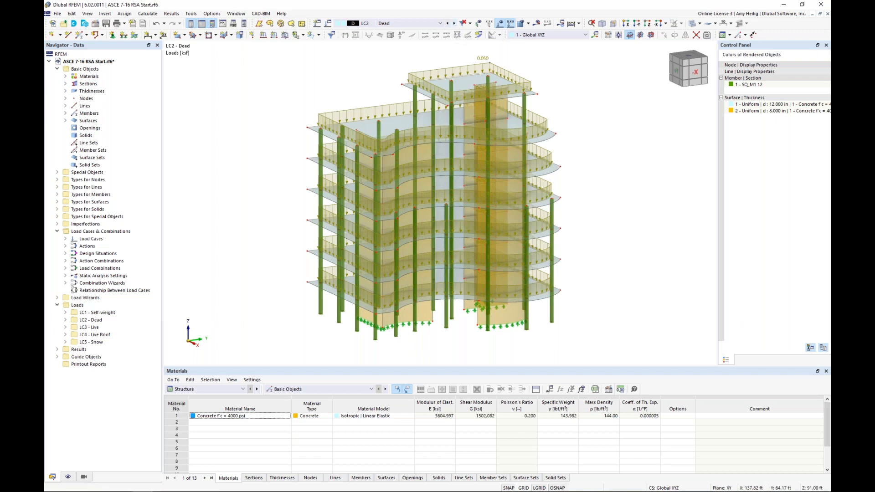
mouse_move(602, 153)
ctrl+middle_down()
mouse_move(569, 129)
mouse_move(615, 153)
ctrl+middle_up()
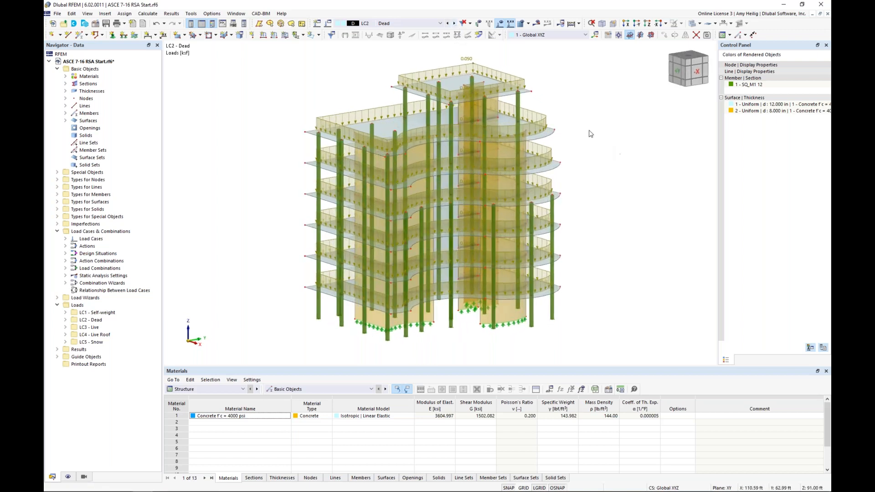
click(454, 22)
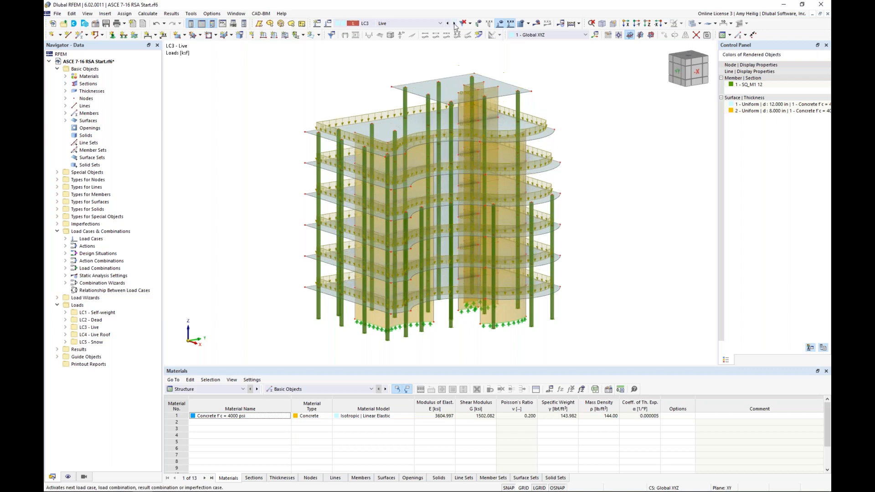
ctrl+middle_drag(582, 120, 568, 134)
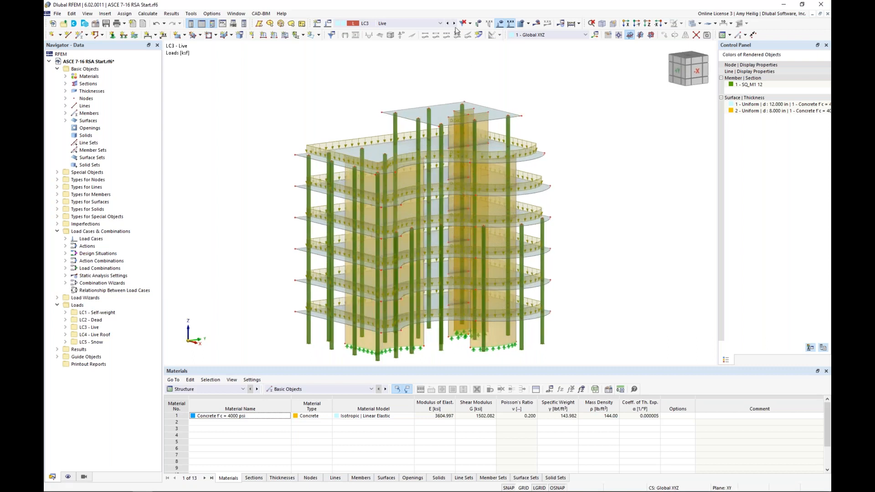
click(453, 23)
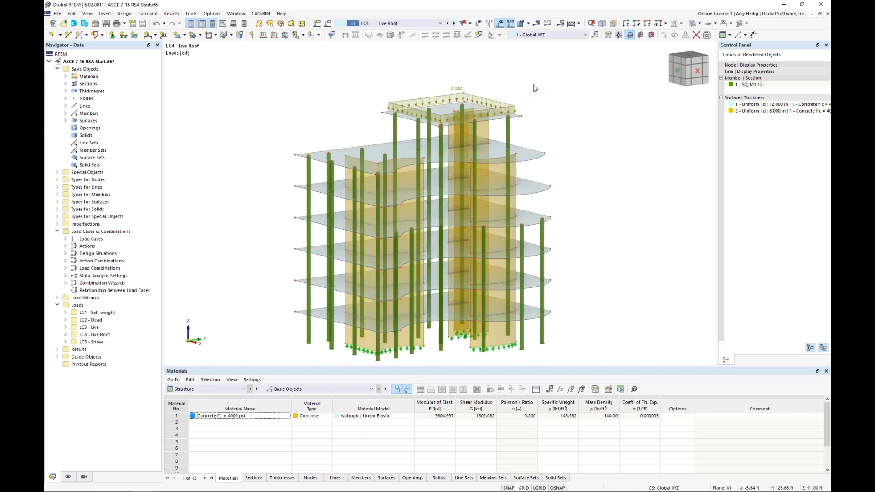
click(454, 23)
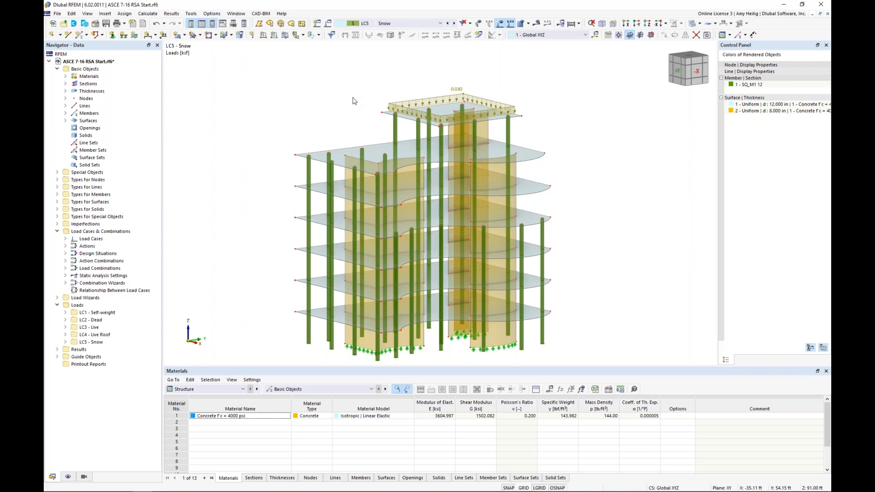
click(510, 23)
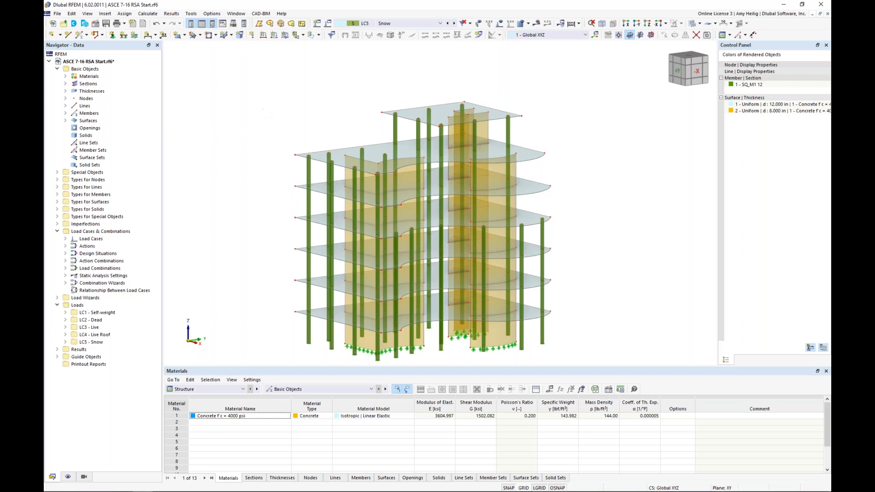
Activate the Modal Analysis add-on in the model's base data
right_click(89, 62)
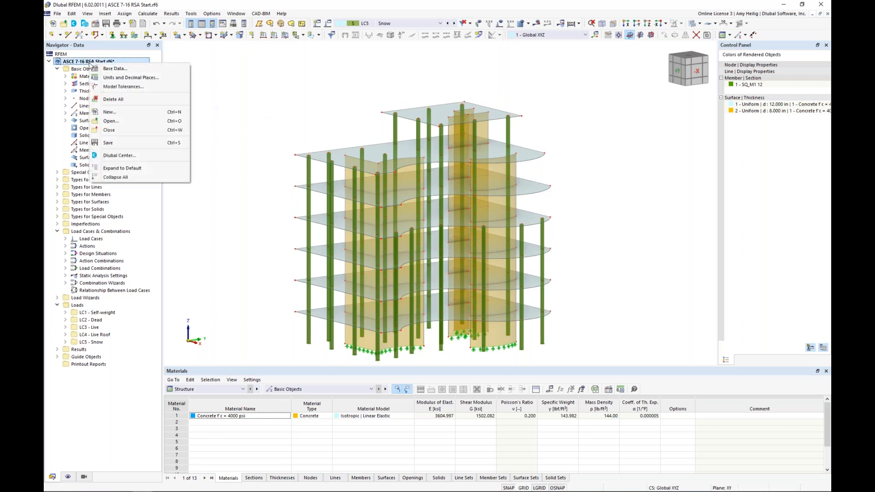
click(105, 69)
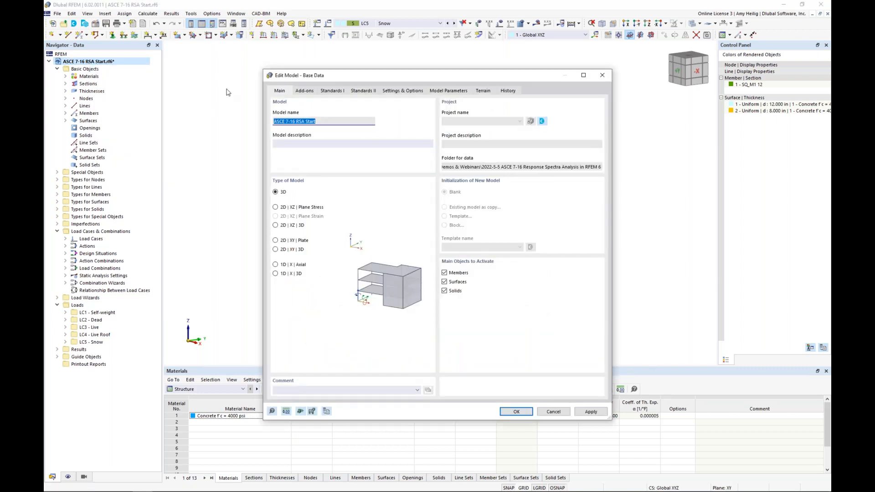
click(306, 93)
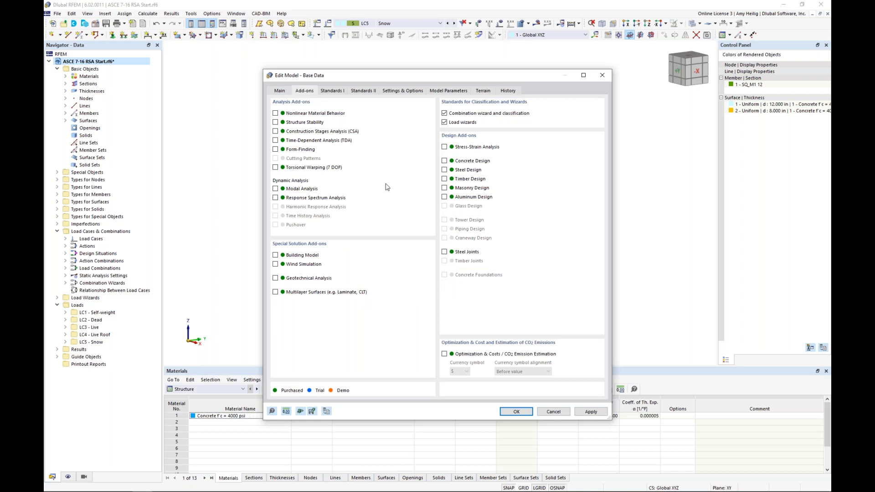
click(277, 190)
Review the active standards, keep ASCE 7 | 2016 - IBC | 2018 for dynamic design, and confirm the base data
click(334, 94)
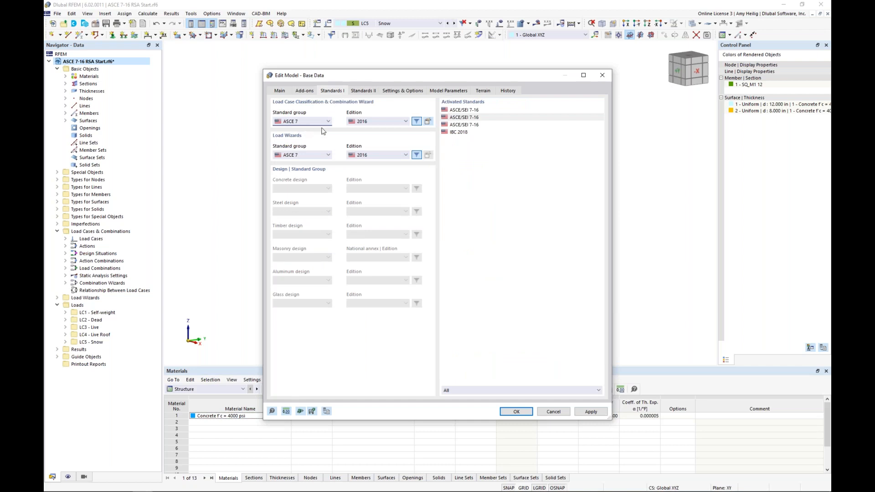
click(364, 94)
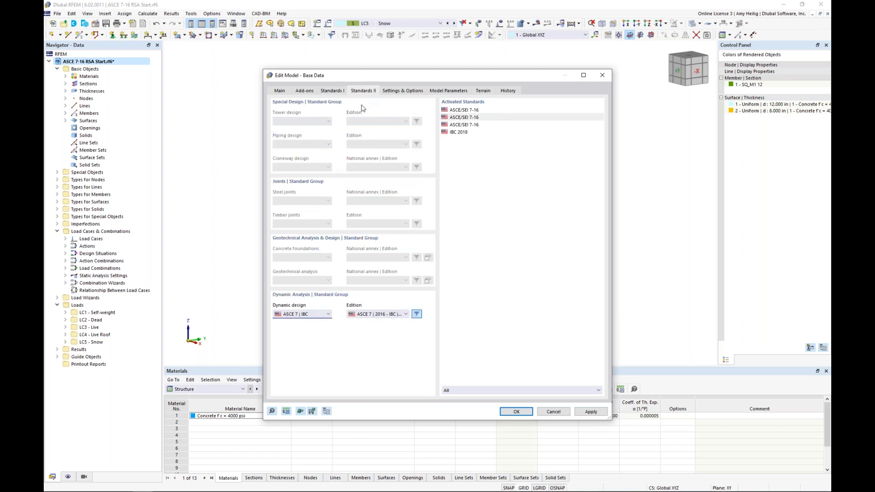
click(321, 315)
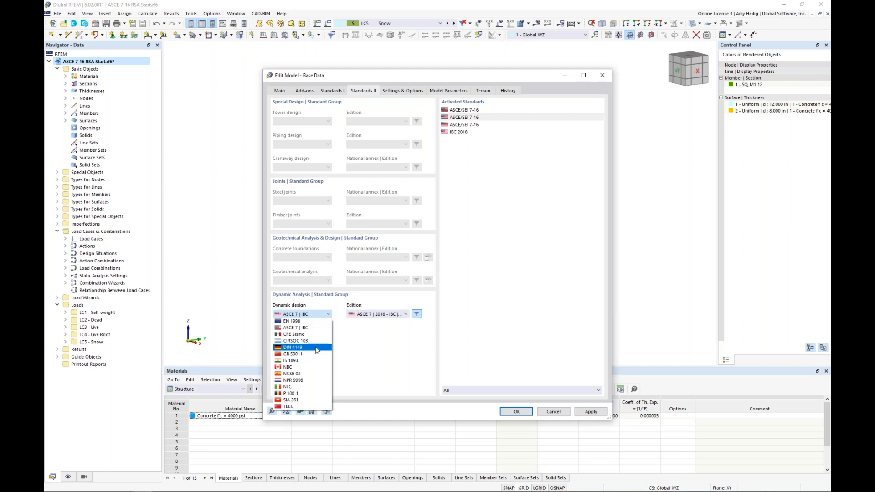
click(376, 335)
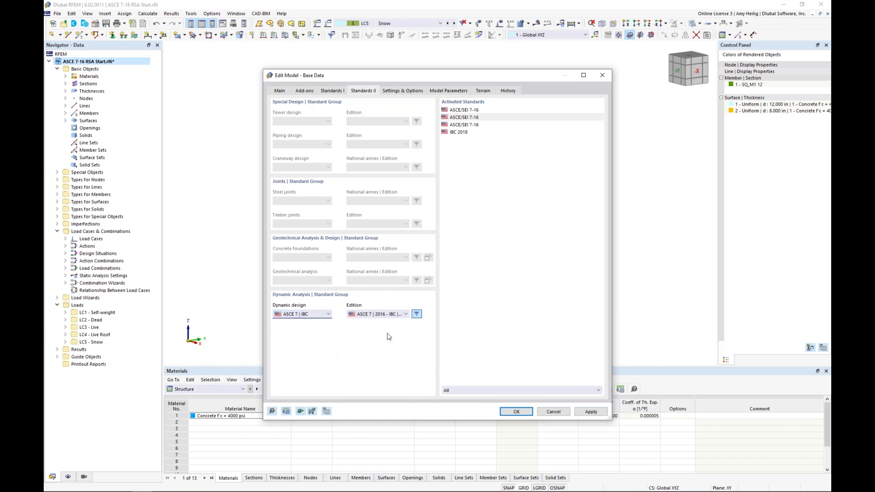
click(396, 315)
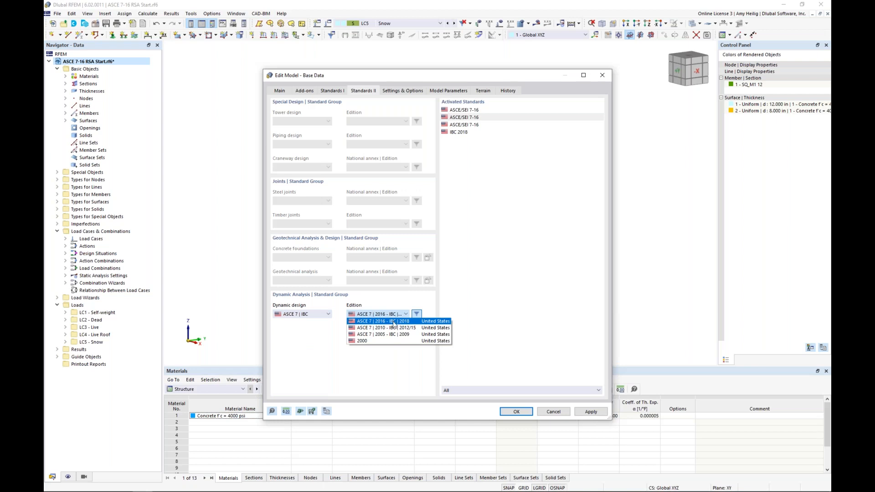
click(323, 341)
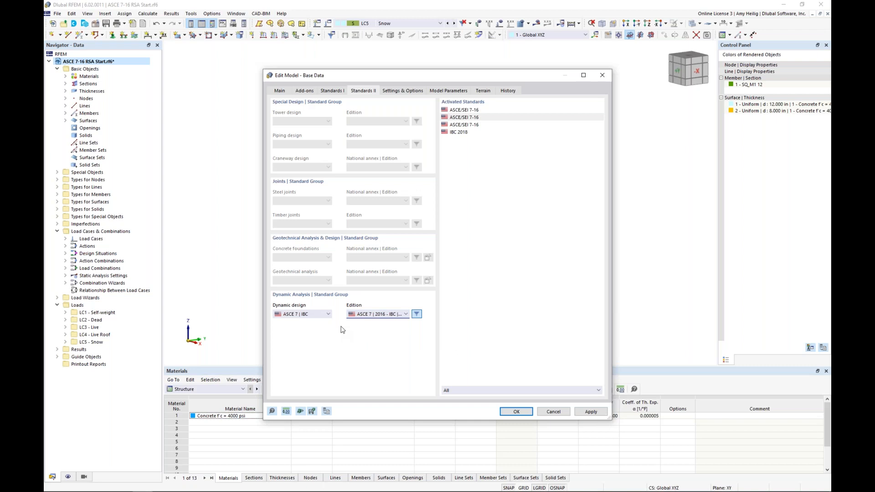
click(516, 411)
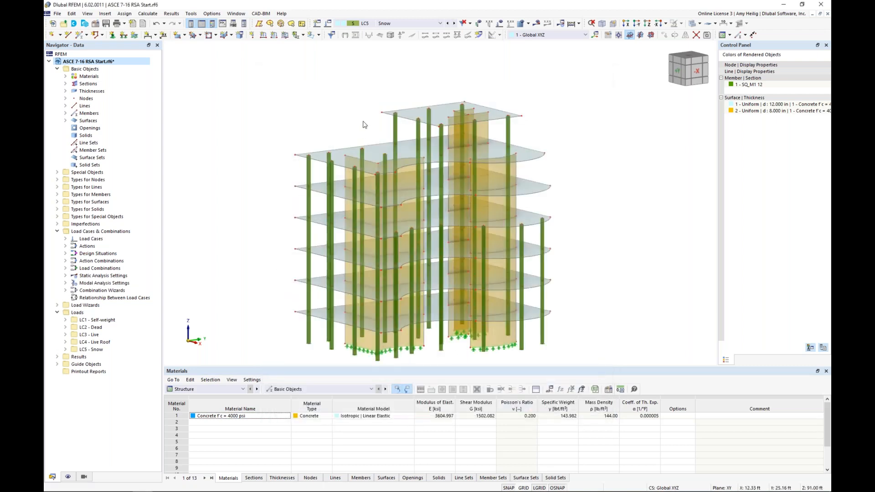
Change the analysis type of load case LC1 Self-weight to Modal Analysis
click(329, 25)
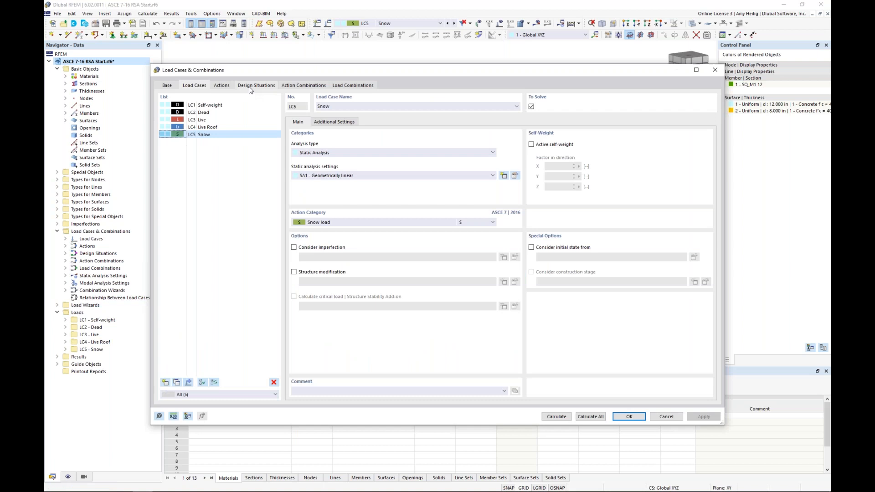
click(208, 106)
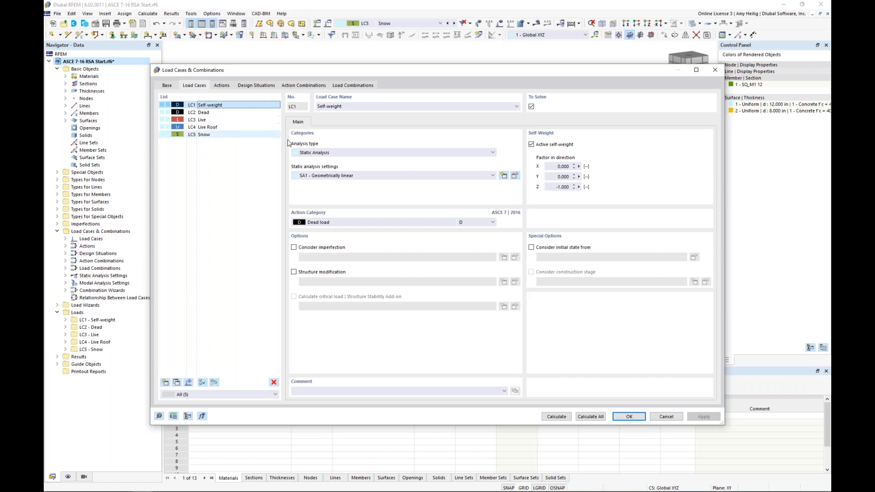
click(327, 153)
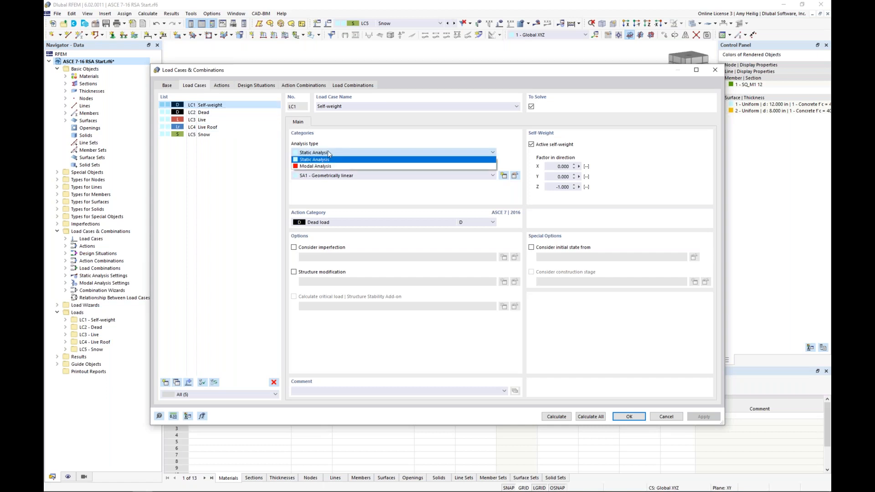
click(348, 166)
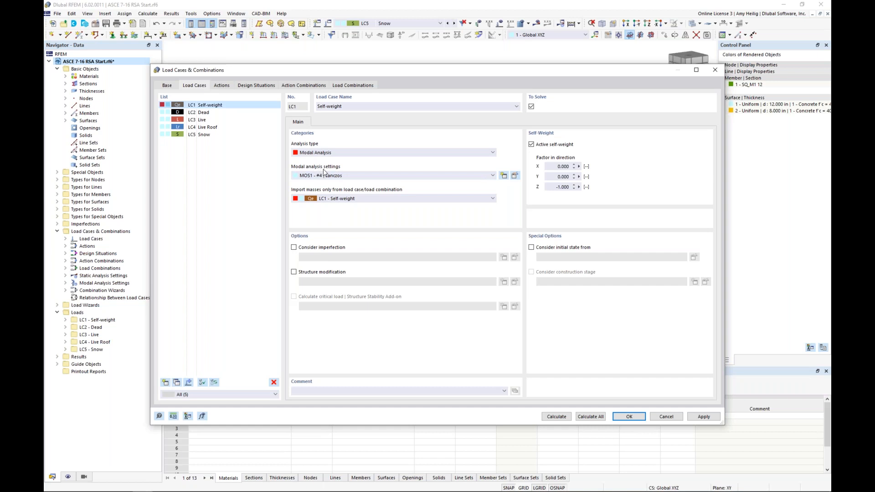
Review the mode-count methods, eigenvalue solvers and beyond-frequency option in LC1's modal analysis settings, keeping User-Defined and Lanczos
click(514, 176)
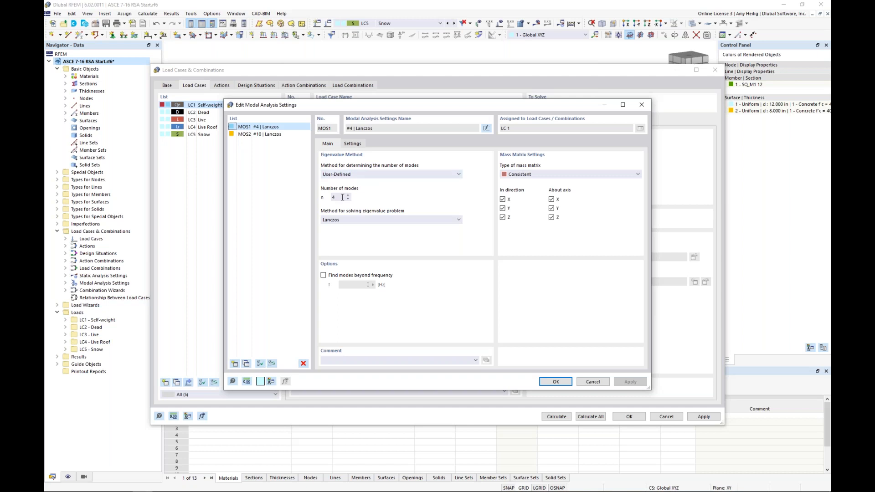
click(373, 176)
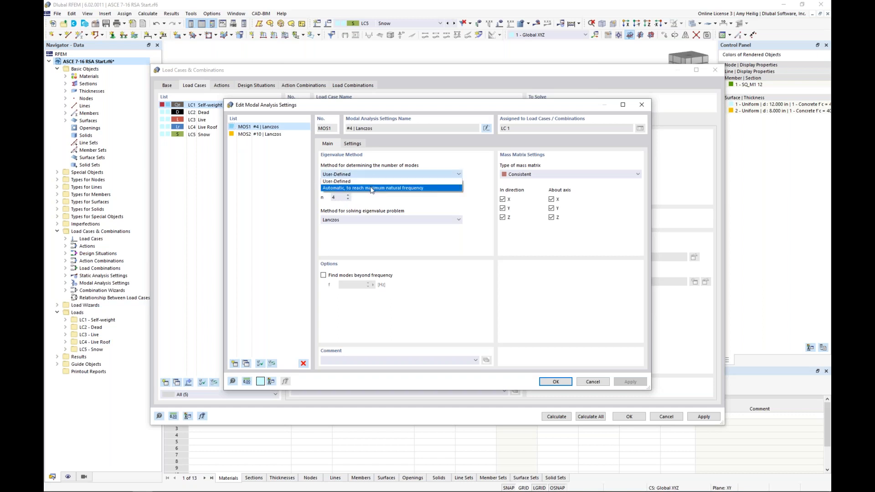
click(372, 188)
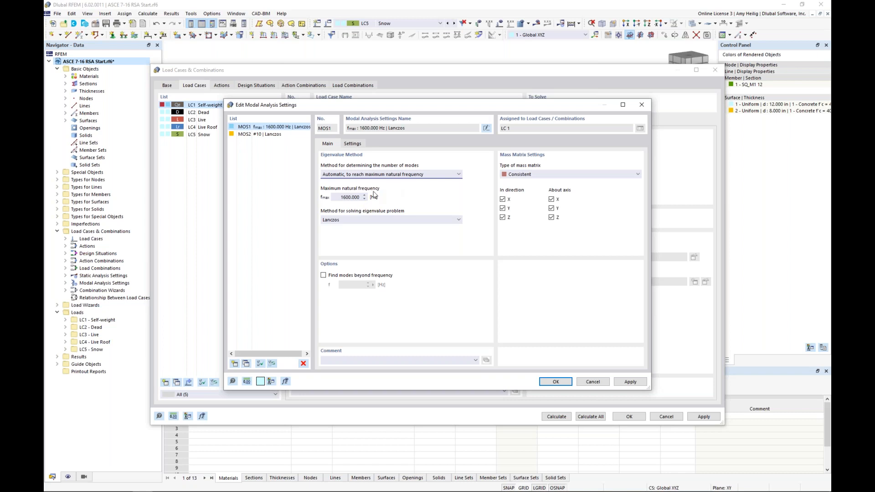
click(367, 176)
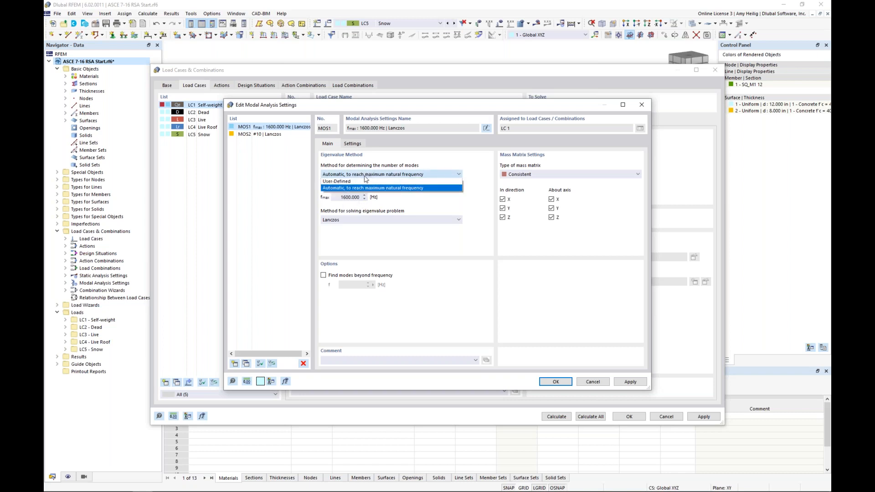
click(346, 180)
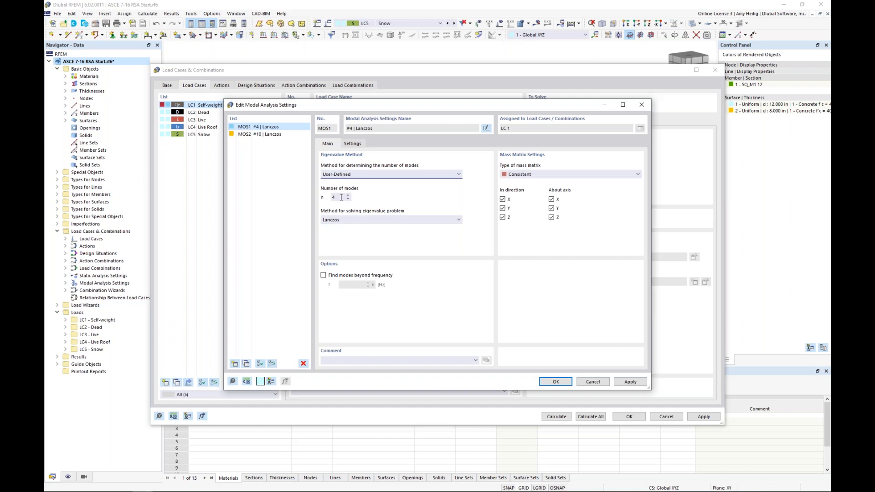
click(363, 220)
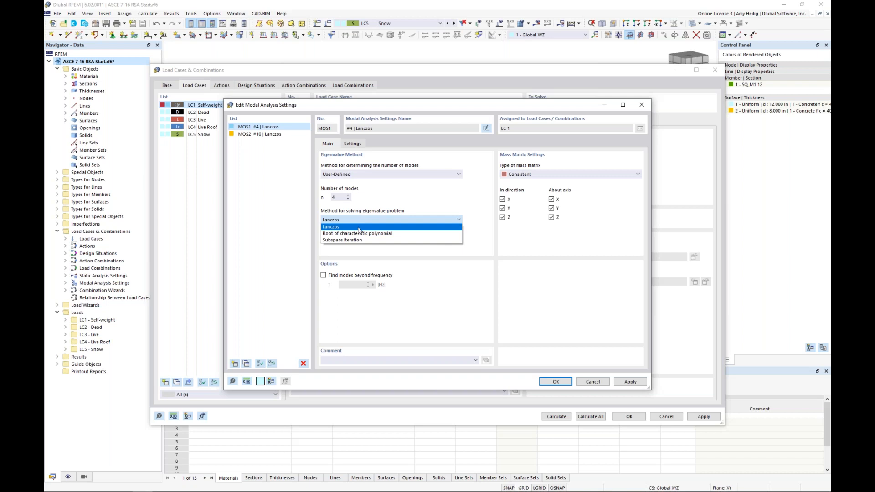
click(401, 227)
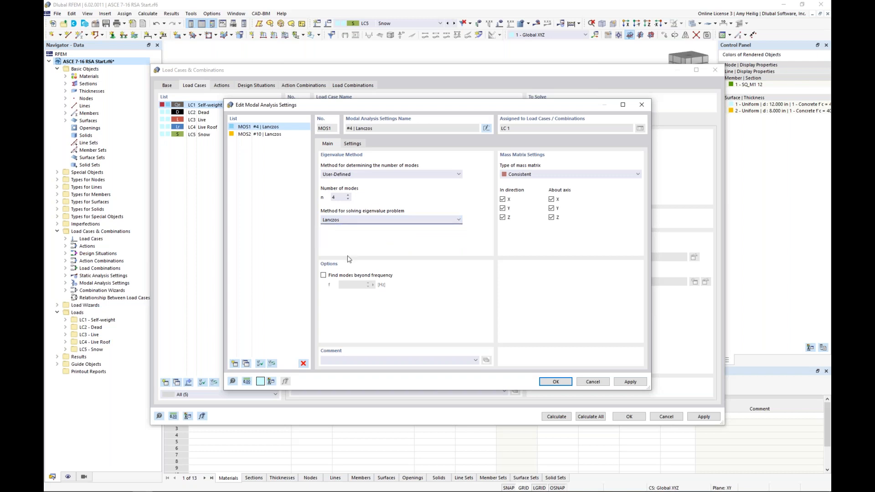
click(323, 275)
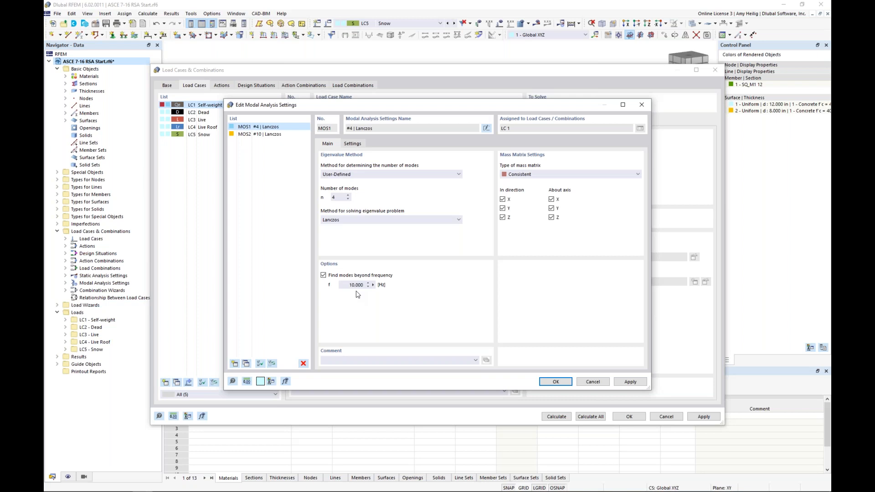
click(324, 275)
Set the type of mass matrix to Diagonal, check the mass conversion settings, and confirm the modal analysis settings
click(547, 176)
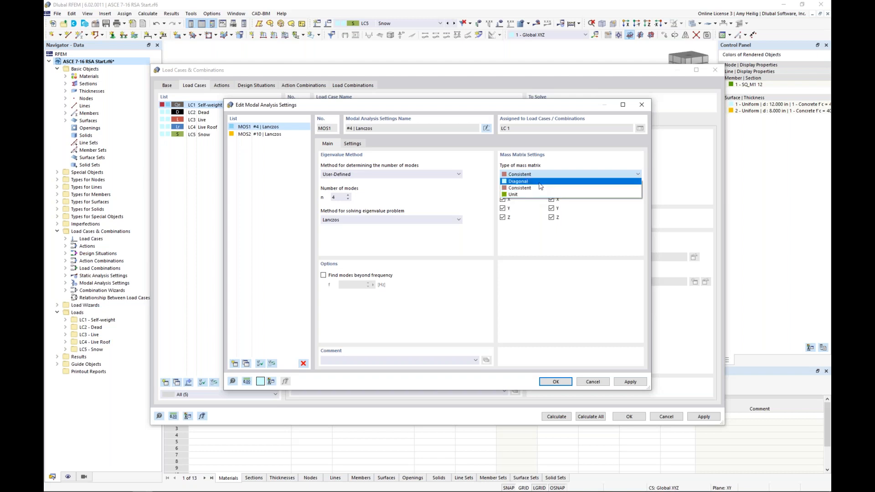
click(541, 181)
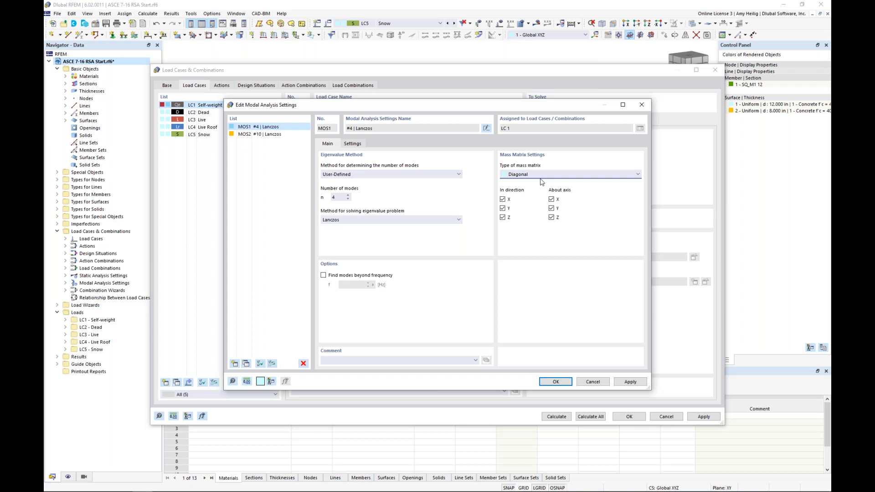
click(360, 143)
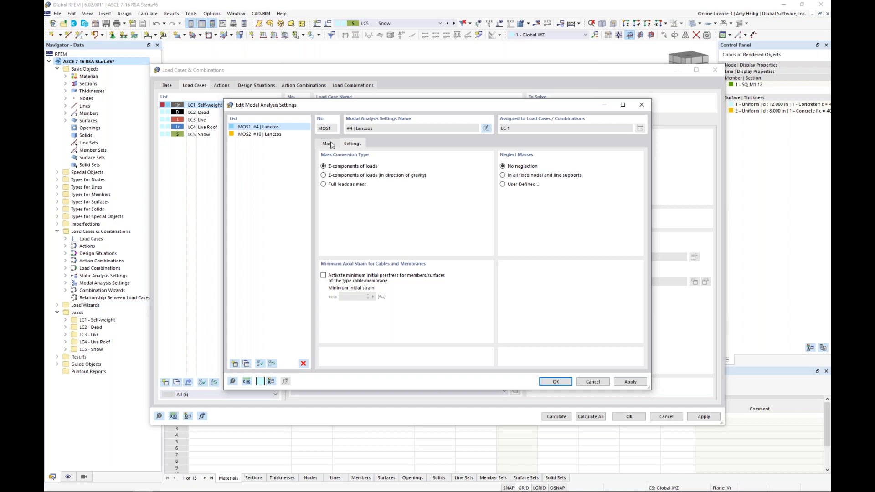
click(331, 144)
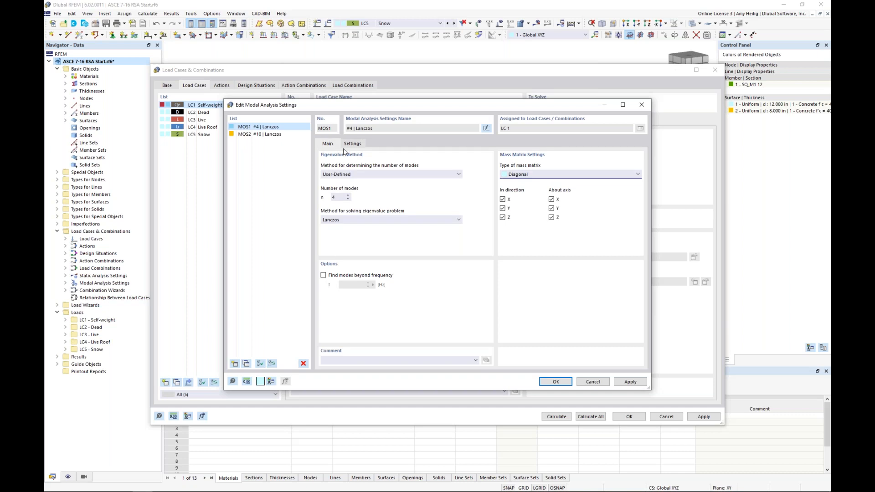
click(547, 384)
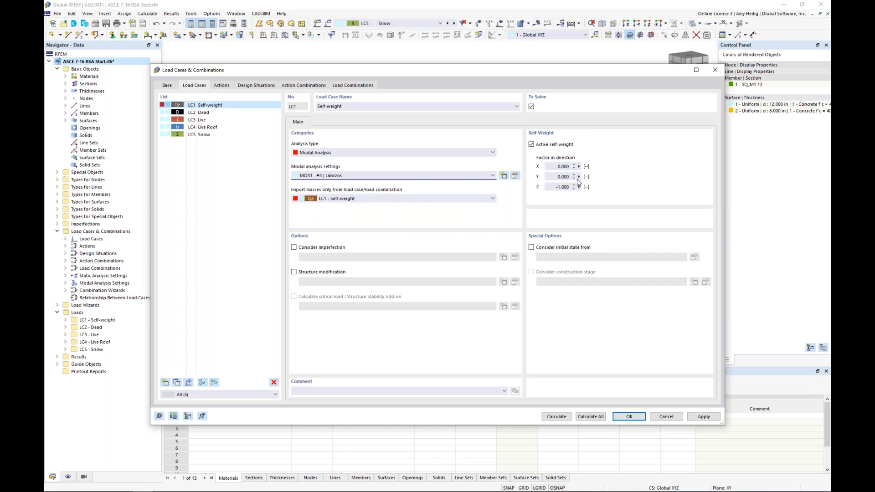
Calculate load case LC1 and view the building's mode shapes from mode 1 through mode 4
click(555, 417)
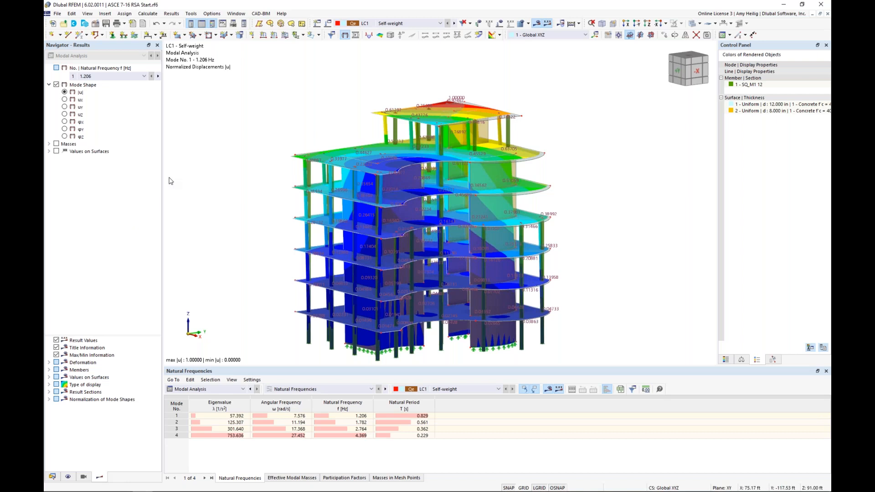
click(130, 76)
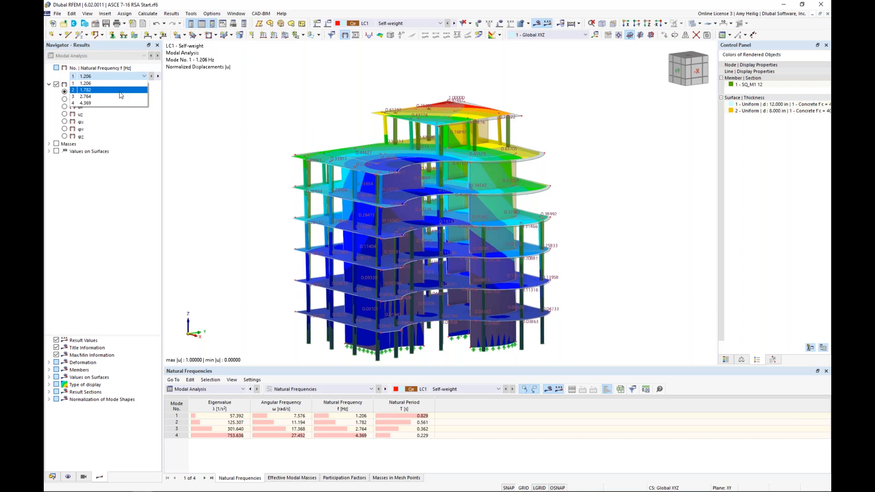
click(121, 95)
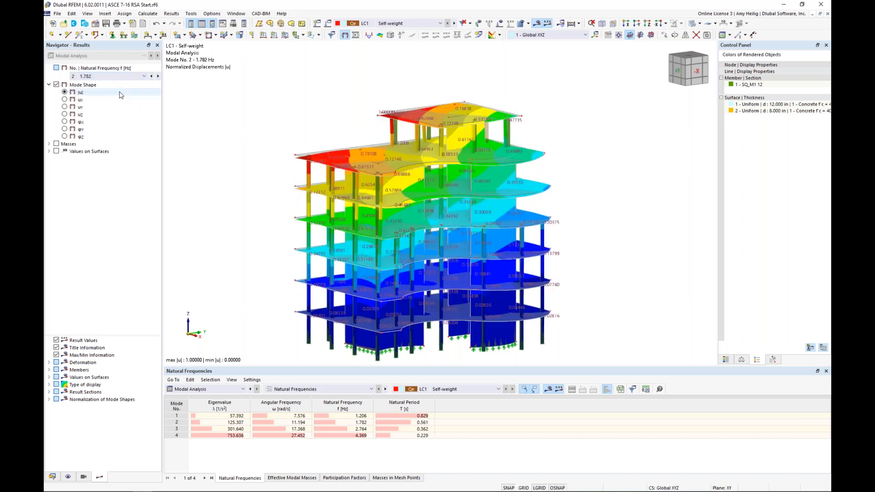
click(158, 77)
click(158, 77)
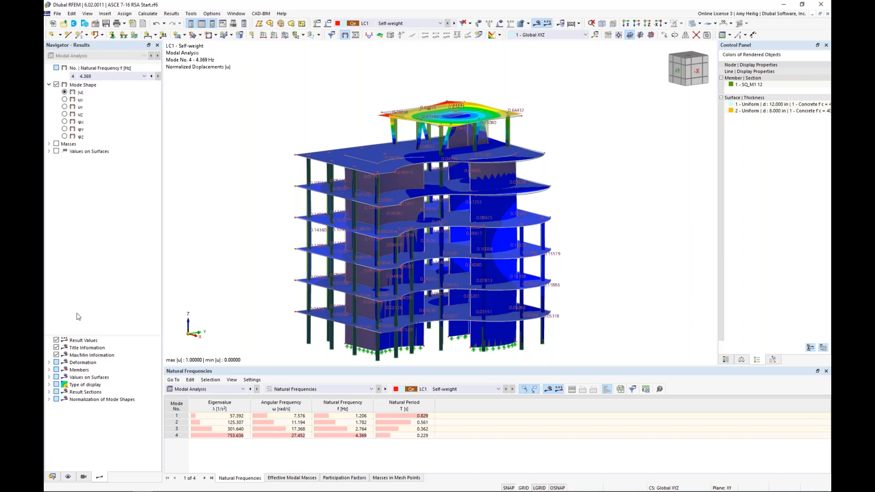
Reveal the mode shape normalization options and the result colour scale, and display mode shape 1 again
click(49, 399)
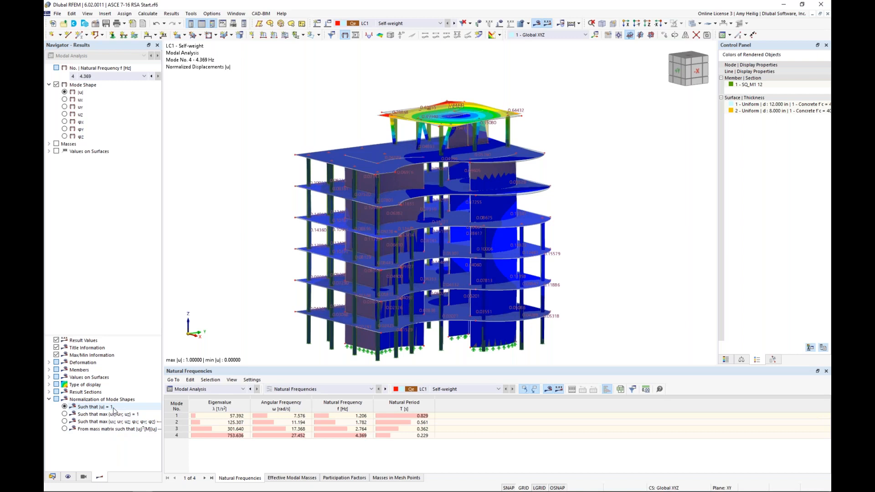
click(725, 359)
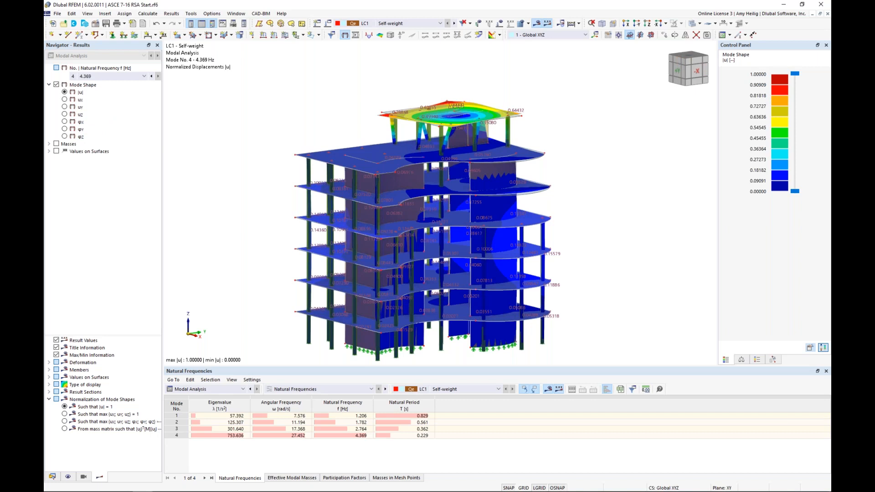
click(132, 77)
click(122, 84)
Enlarge the results table and examine modes 2 and 3 in the modal analysis natural frequencies
drag(307, 367, 307, 328)
scroll(420, 236, down, 1)
middle_drag(419, 236, 431, 205)
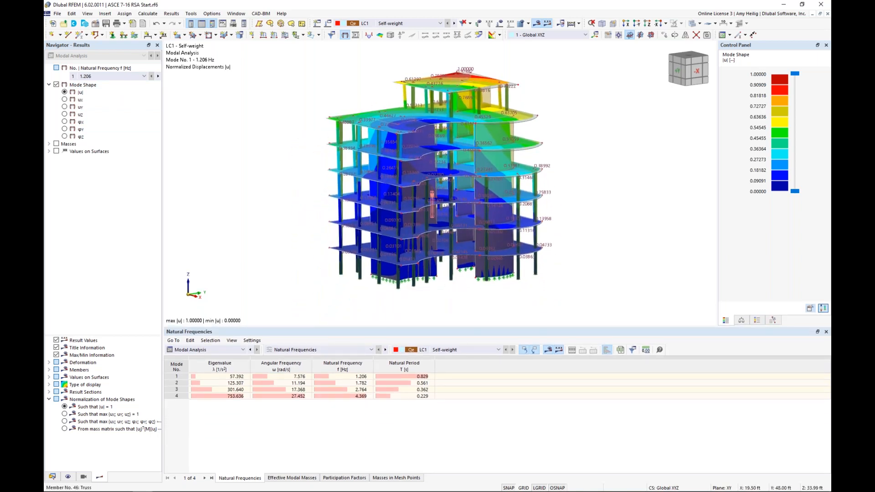
click(214, 350)
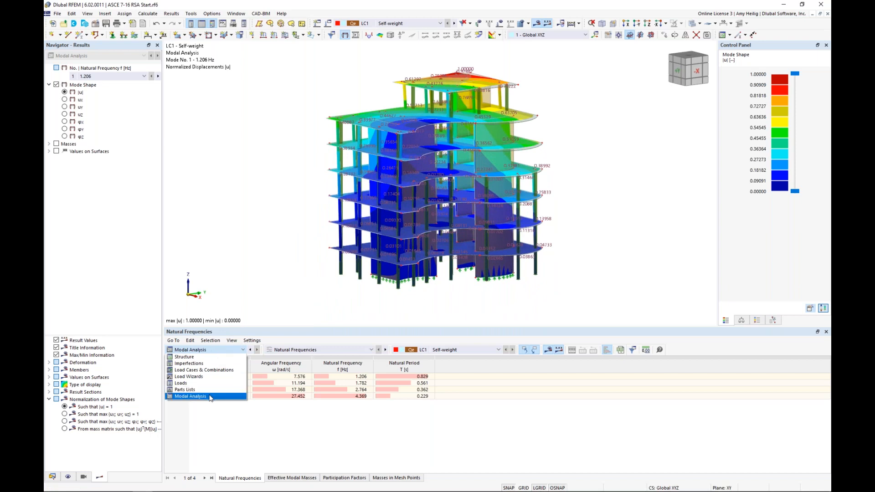
click(210, 396)
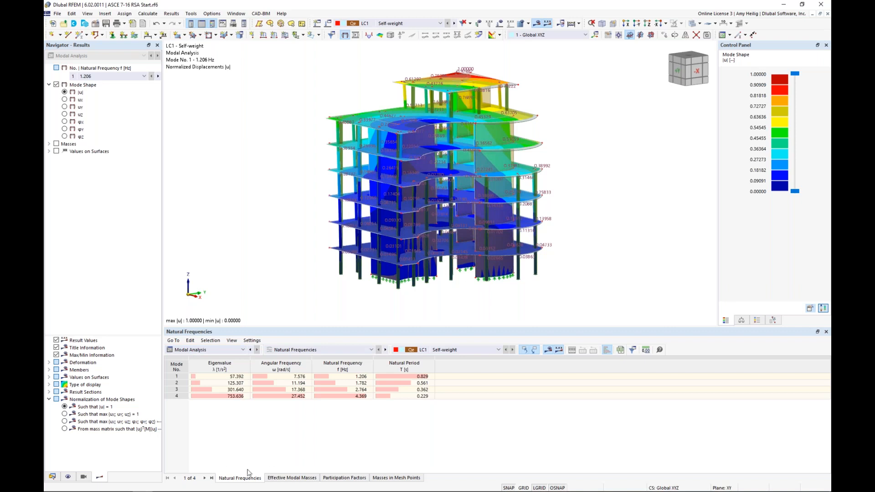
click(281, 383)
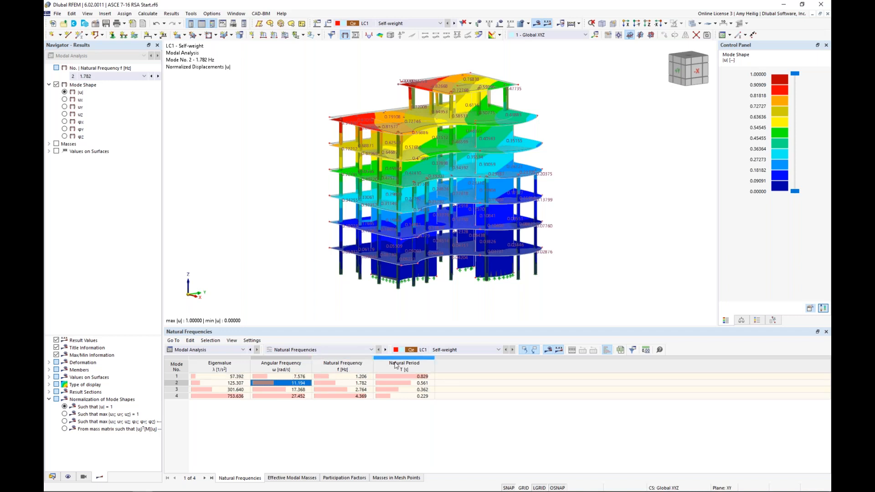
click(289, 390)
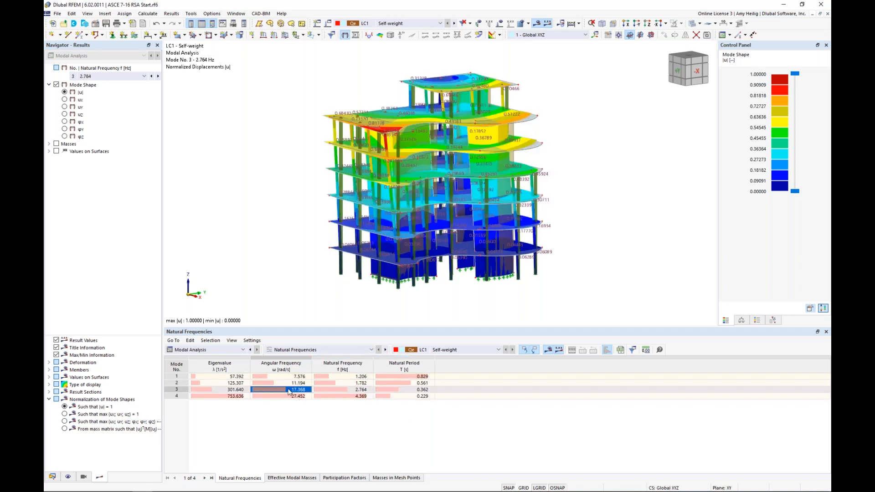
Examine the effective modal masses and the masses in mesh points, locating several points such as 6, 8 and 10 on the model
click(280, 478)
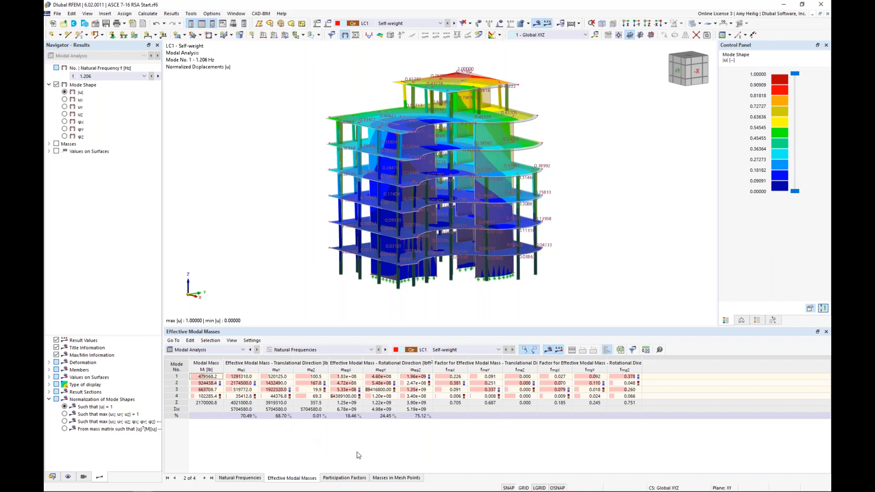
click(395, 478)
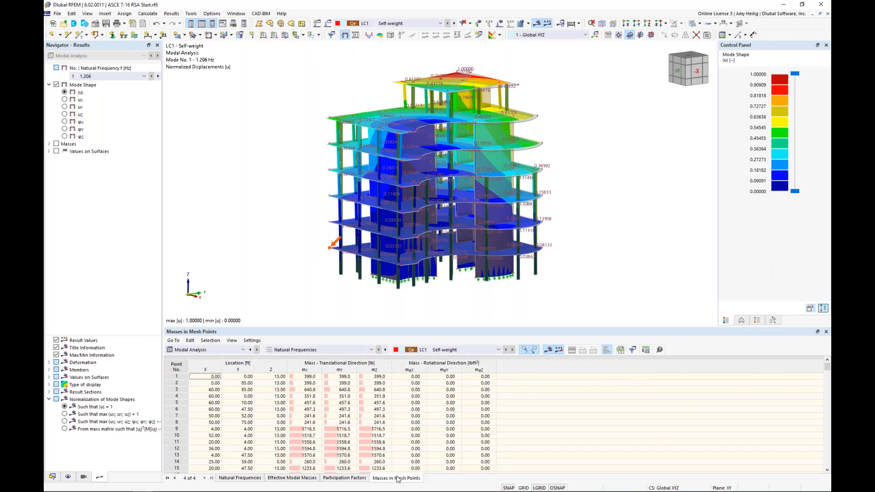
click(247, 410)
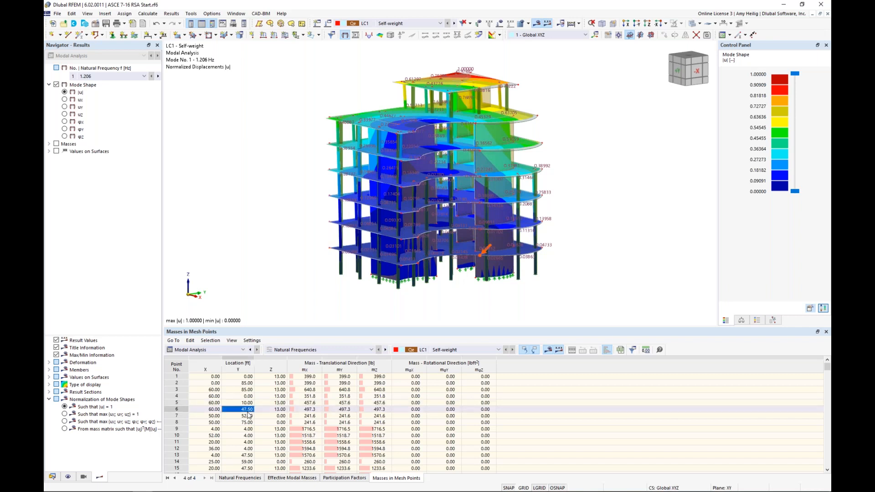
click(247, 415)
click(249, 423)
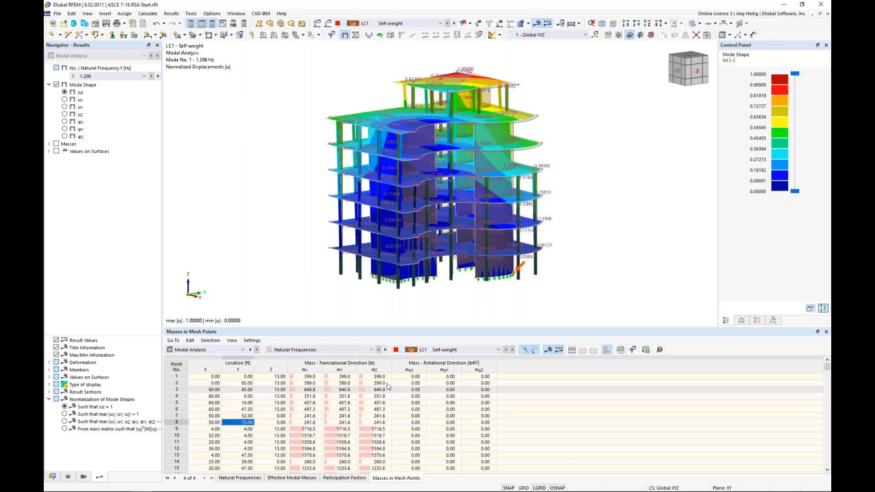
click(248, 436)
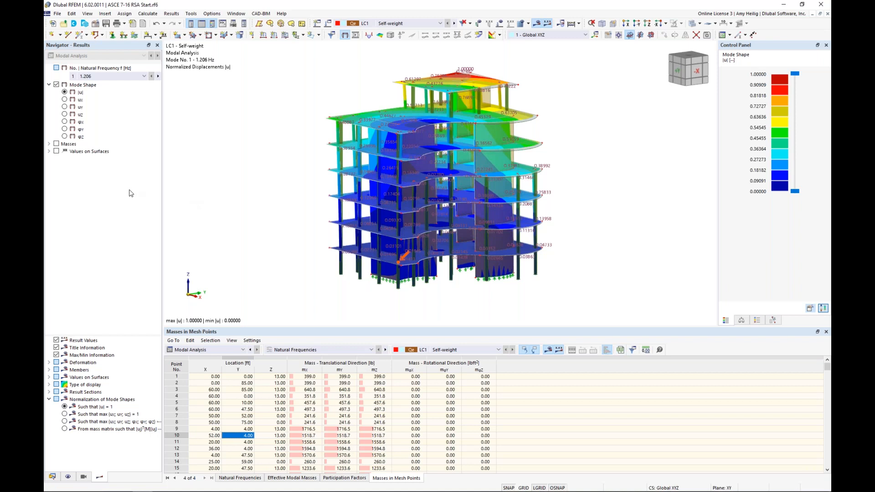
Display the translational masses in the X direction on the model and inspect the upper storeys
click(49, 144)
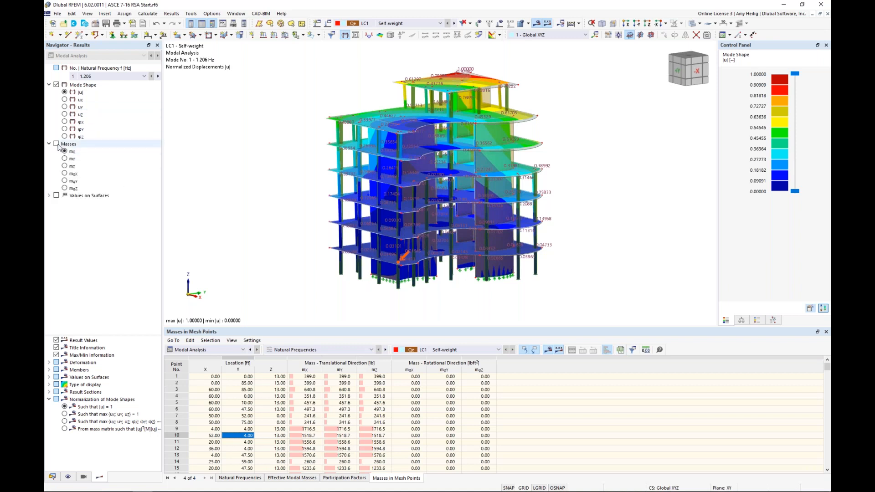
click(57, 144)
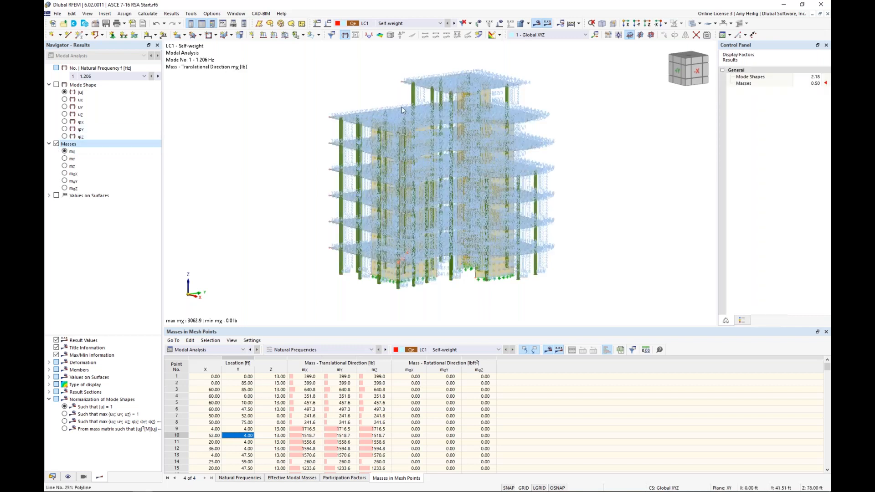
middle_drag(401, 106, 400, 115)
scroll(458, 166, up, 5)
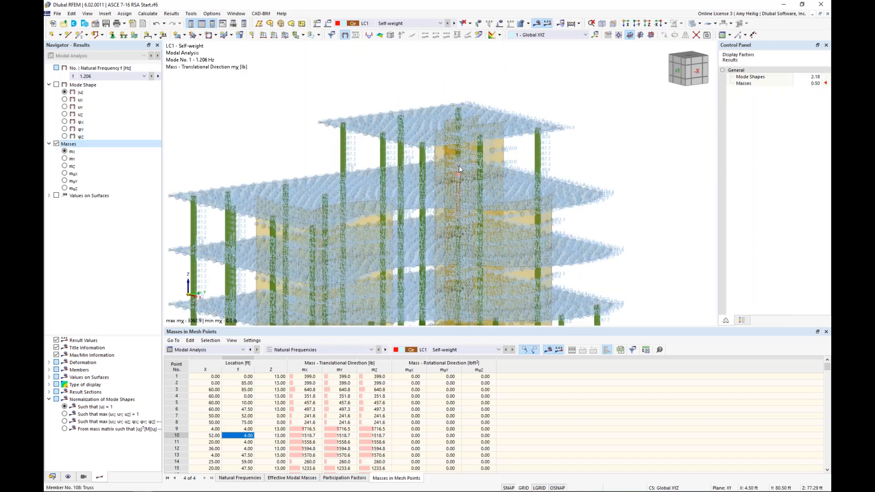
Select the top storey's roof, columns and walls and isolate them with visibility by selected and related objects
drag(645, 156, 256, 65)
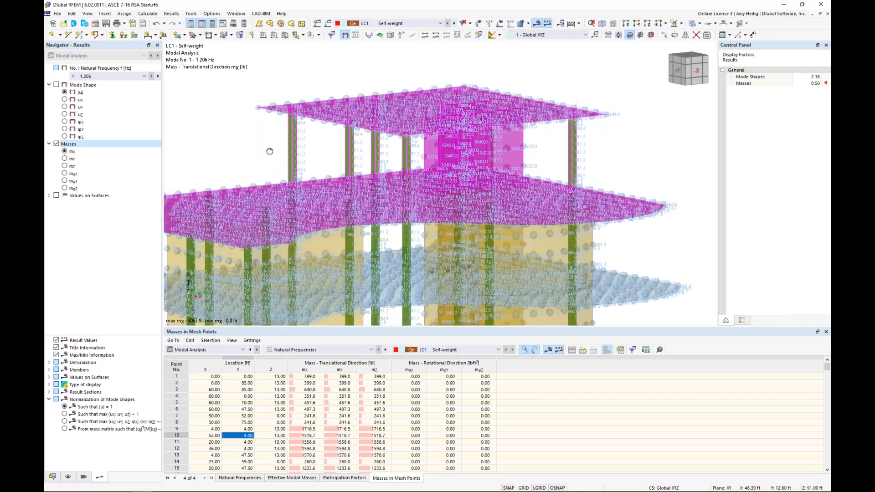
drag(636, 163, 246, 82)
click(699, 23)
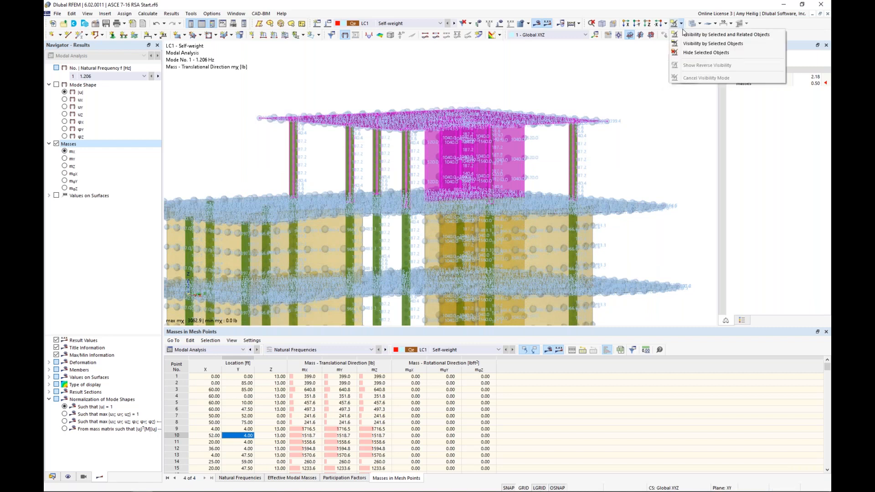
click(747, 34)
click(700, 24)
click(729, 33)
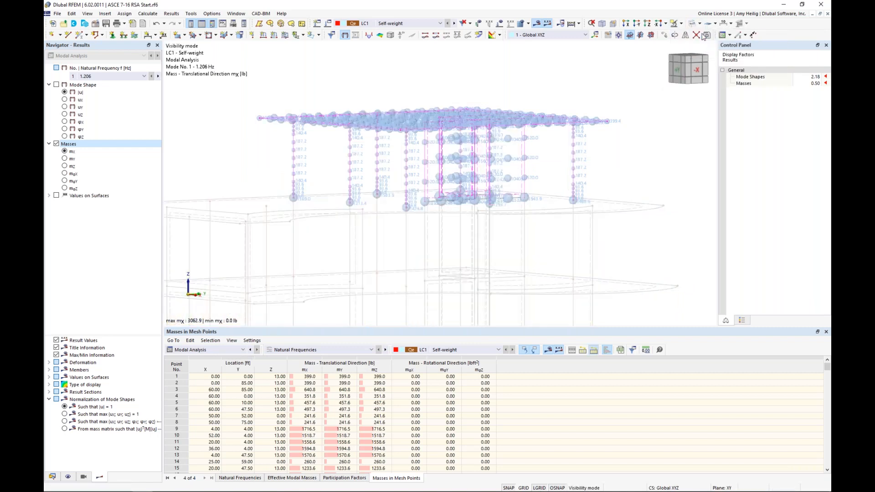
Examine the translational X masses on the isolated top storey's roof, columns and walls in isometric and along-X views
ctrl+middle_drag(335, 170, 360, 169)
scroll(309, 154, up, 3)
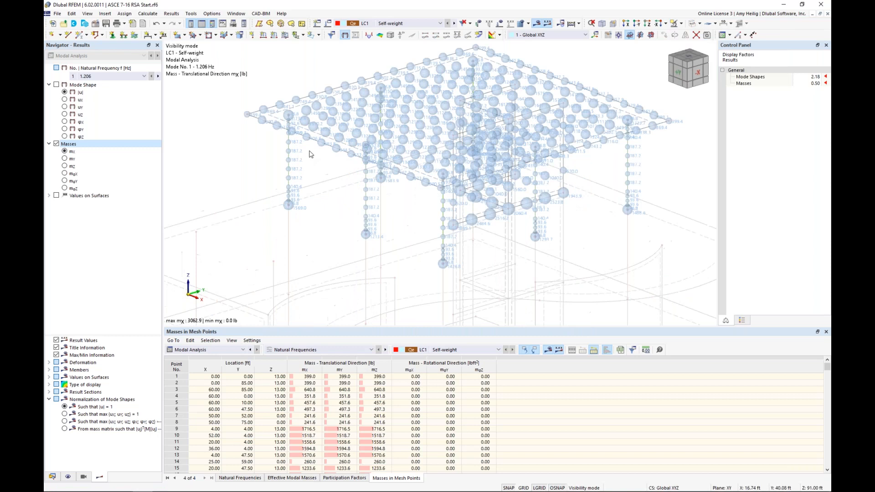
scroll(433, 204, down, 2)
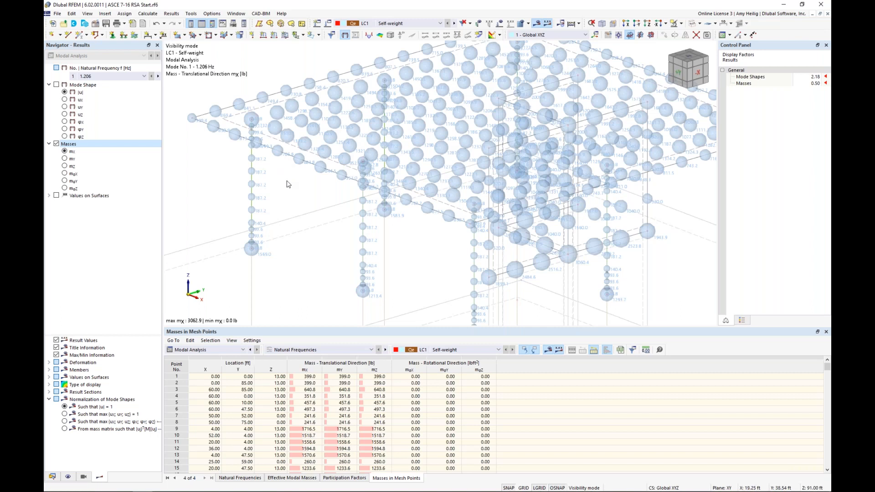
ctrl+middle_drag(393, 228, 383, 219)
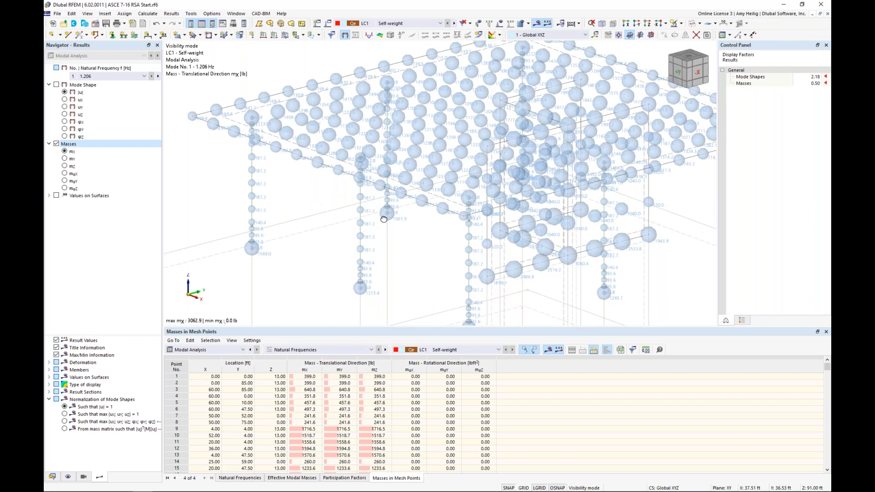
key(ctrl+x)
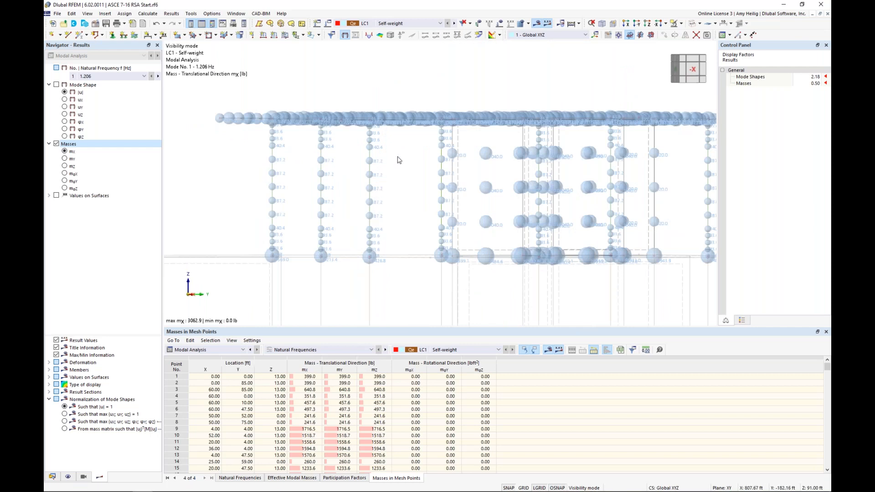
key(F7)
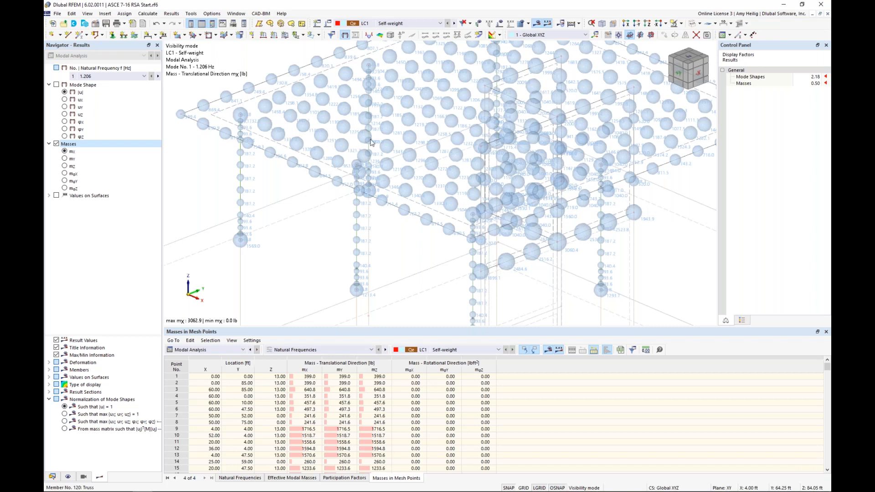
scroll(503, 205, down, 3)
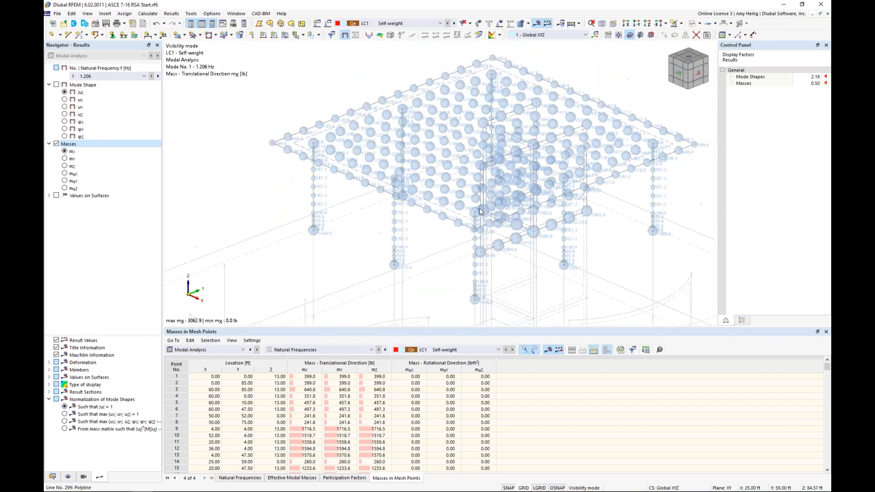
mouse_move(431, 247)
ctrl+middle_down()
mouse_move(470, 239)
mouse_move(419, 238)
ctrl+middle_up()
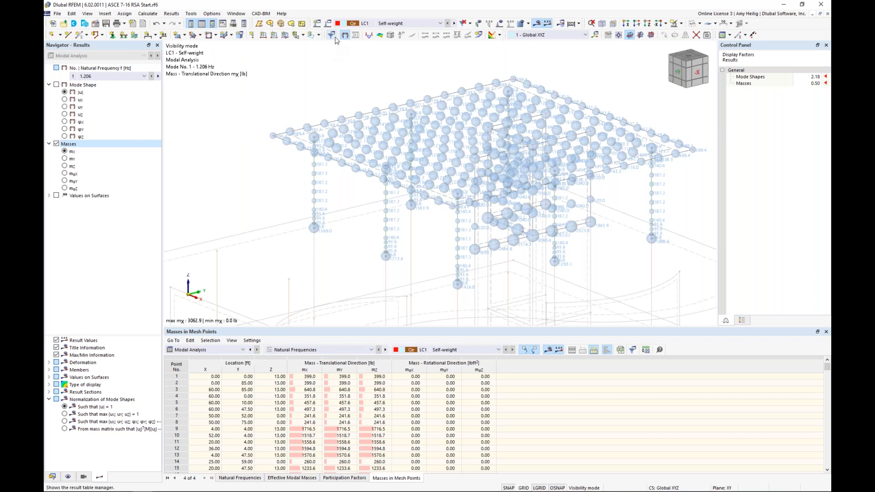
Open the Lanczos modal analysis settings assigned to LC1 Self-weight and set Neglect Masses to User-Defined
click(329, 23)
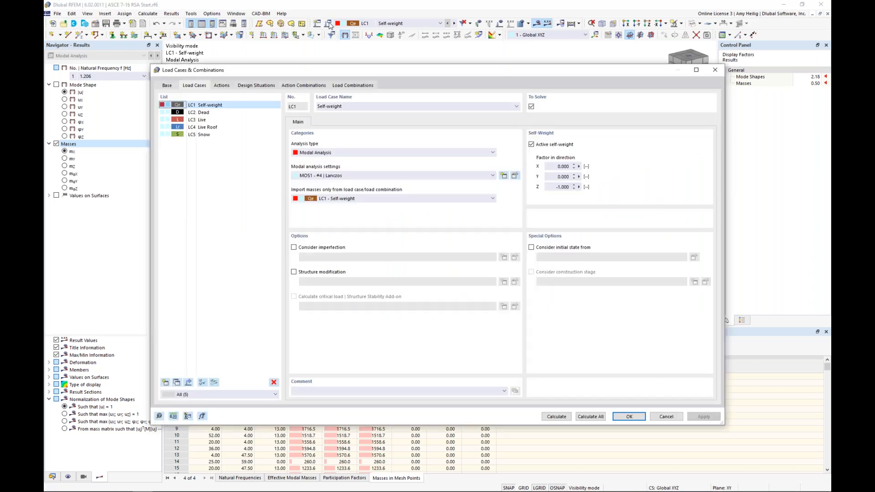
click(514, 175)
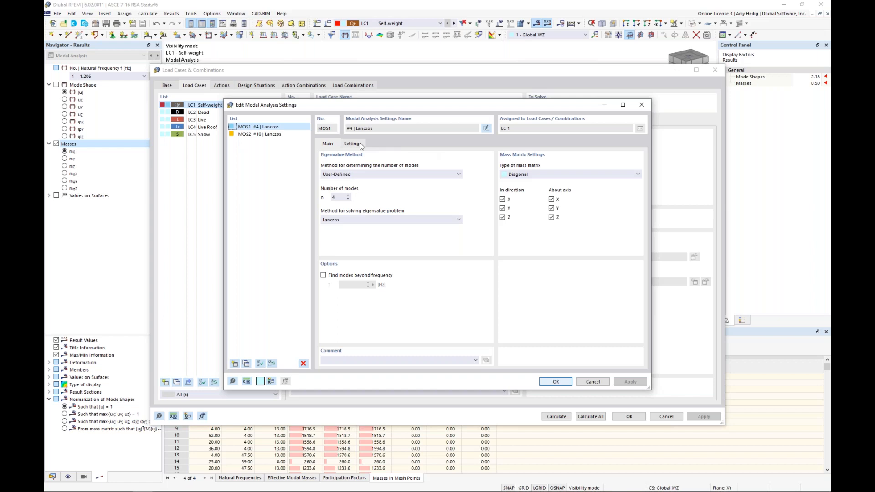
click(361, 145)
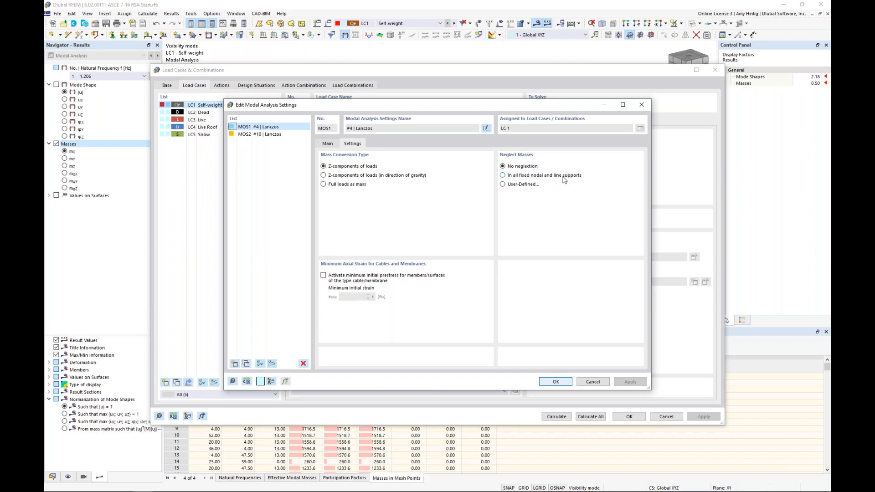
click(503, 184)
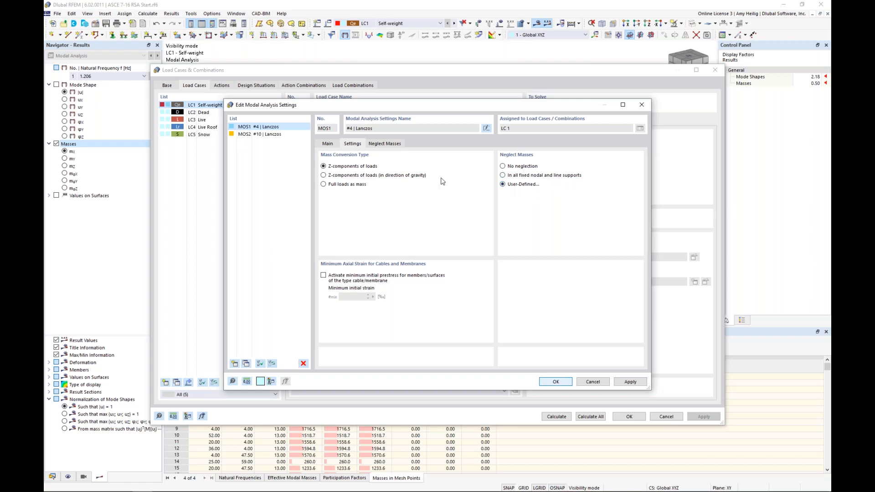
Neglect all mass components of the roof slab, surface 53, in the modal analysis settings and accept the load case changes
click(394, 144)
click(385, 178)
click(405, 180)
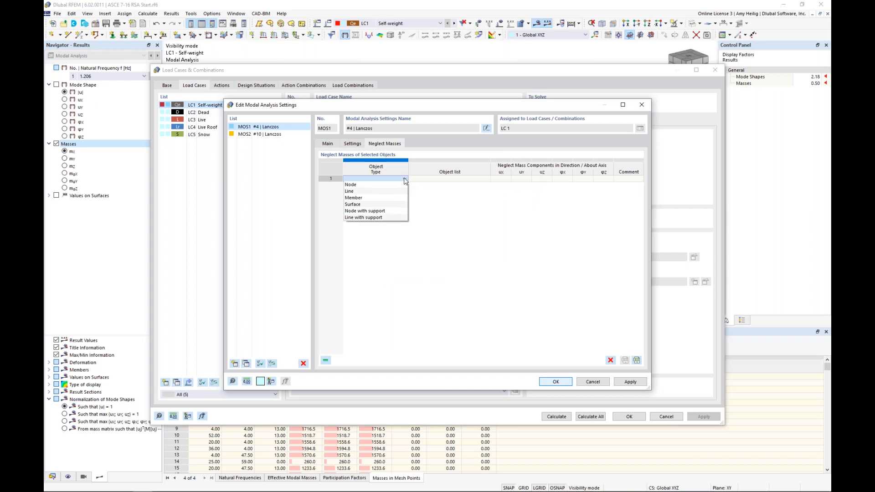
click(393, 204)
click(481, 180)
click(482, 181)
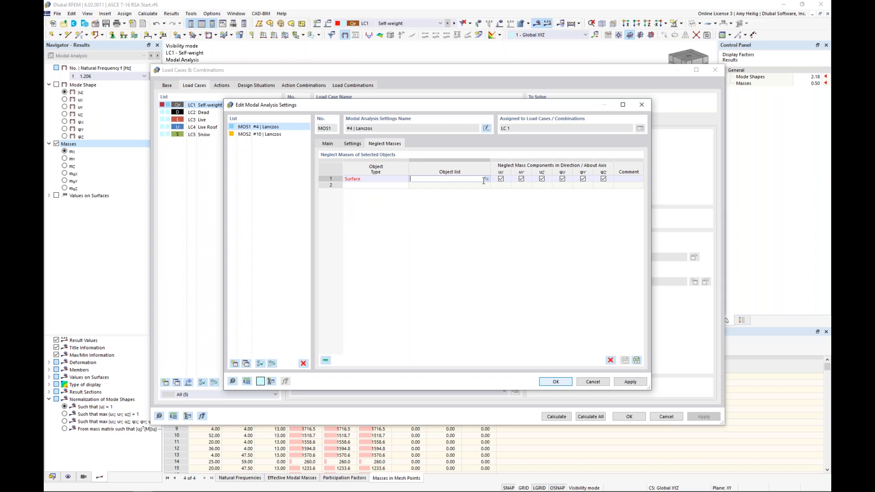
click(486, 180)
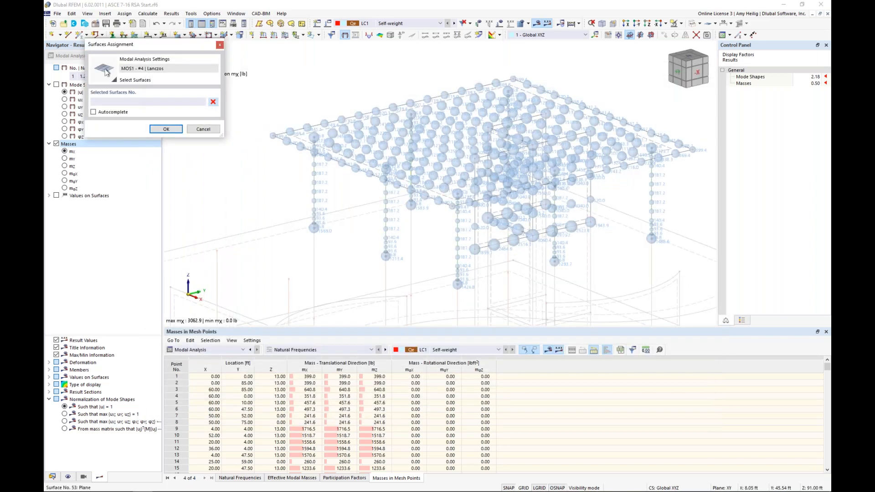
click(319, 151)
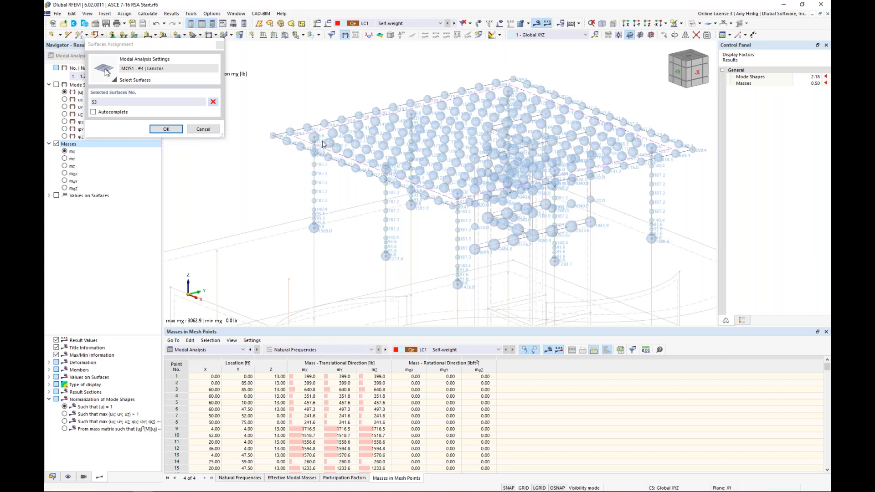
click(166, 129)
click(555, 381)
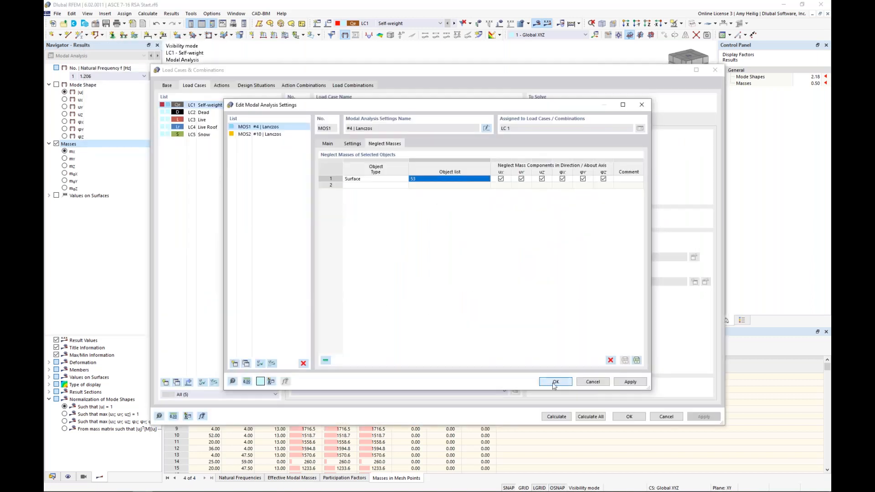
click(472, 284)
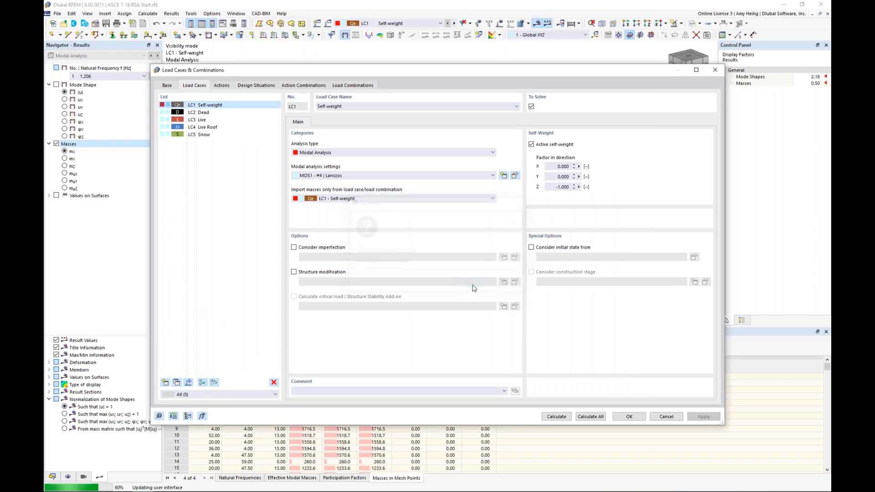
click(626, 418)
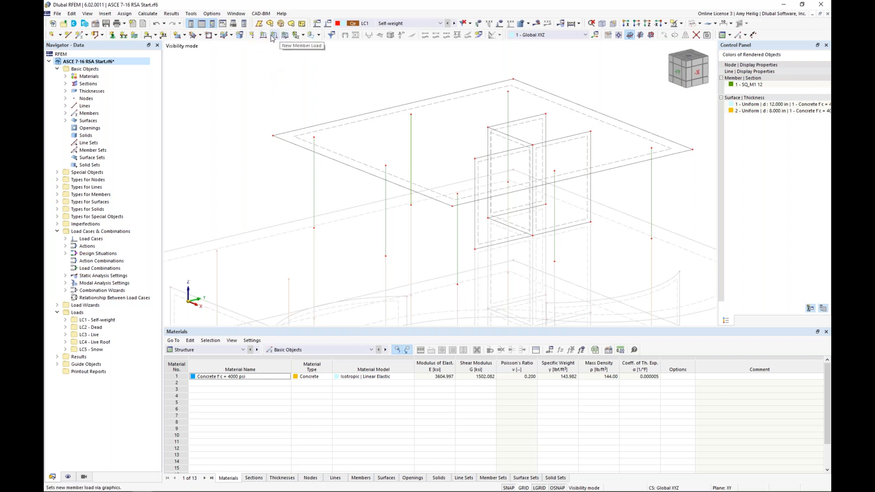
Add a nodal load of type Mass with 2000 lb to roof corner node 409 in LC1 Self-weight
click(252, 35)
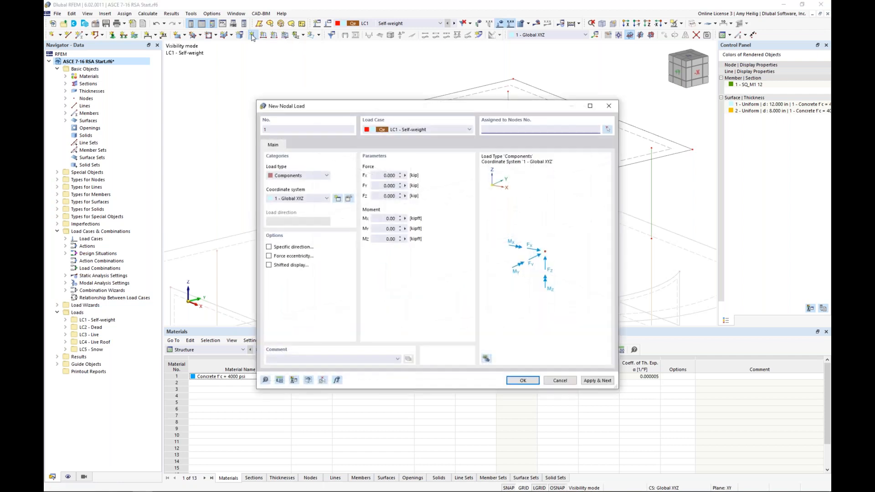
click(324, 177)
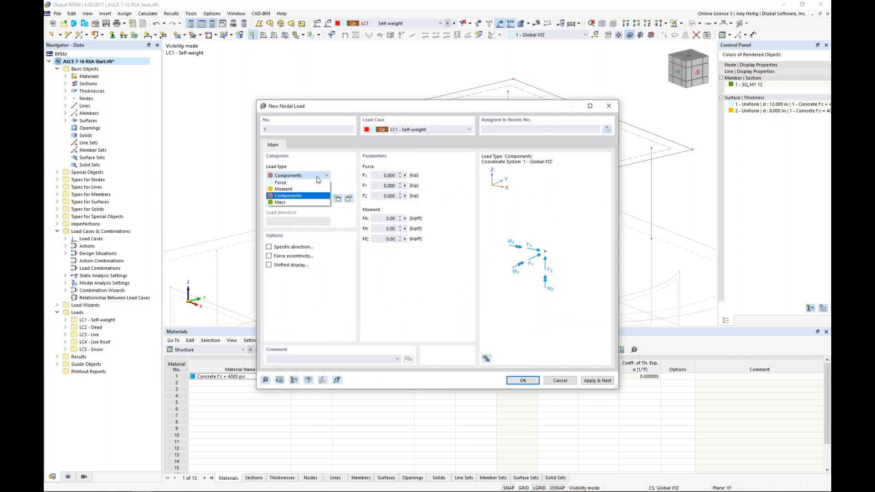
click(299, 202)
click(383, 176)
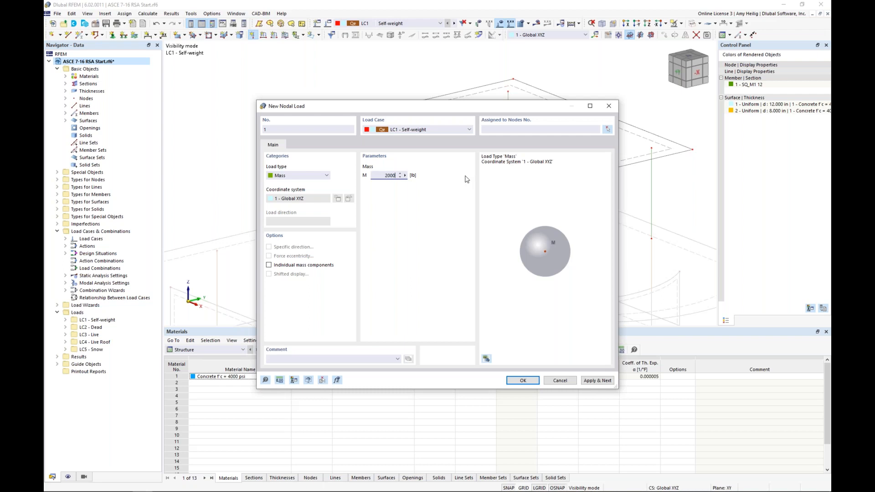
click(608, 129)
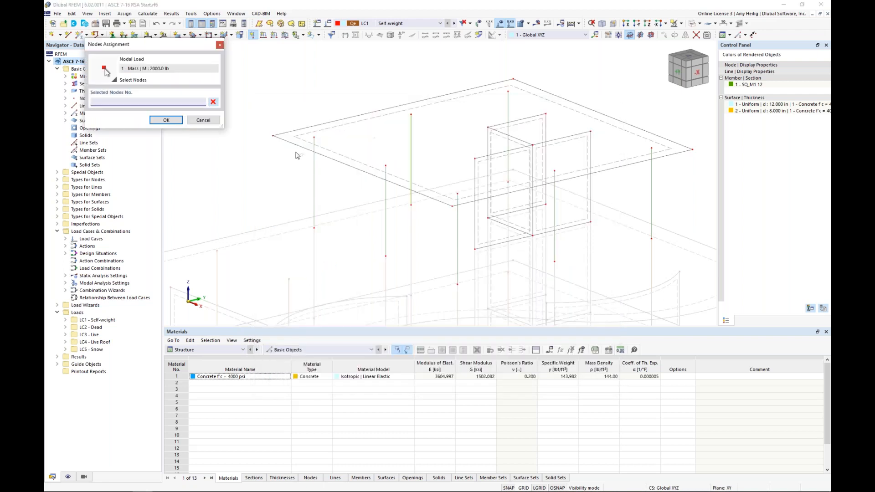
click(273, 135)
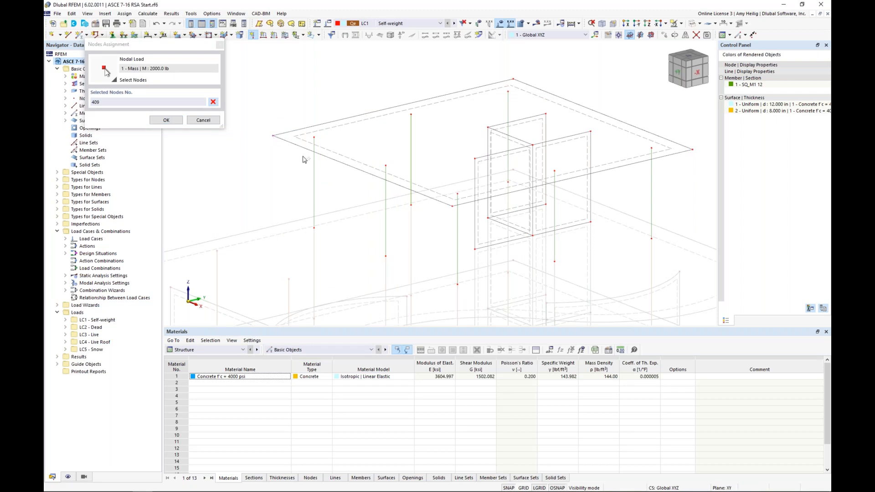
click(166, 121)
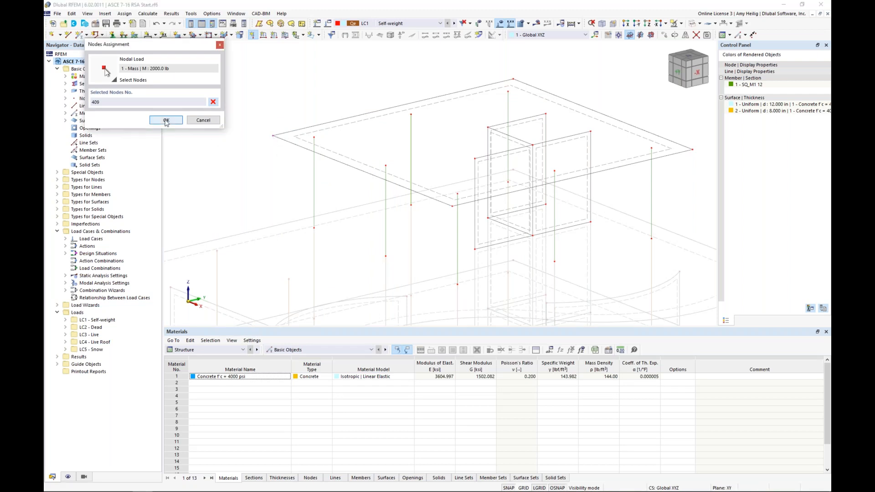
click(519, 380)
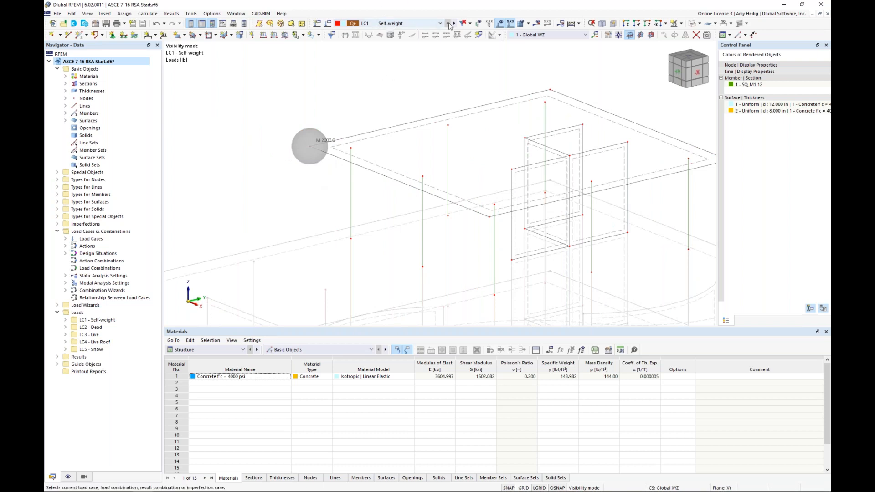
Calculate the LC1 modal analysis results and examine the translational X masses across the roof slab
click(537, 25)
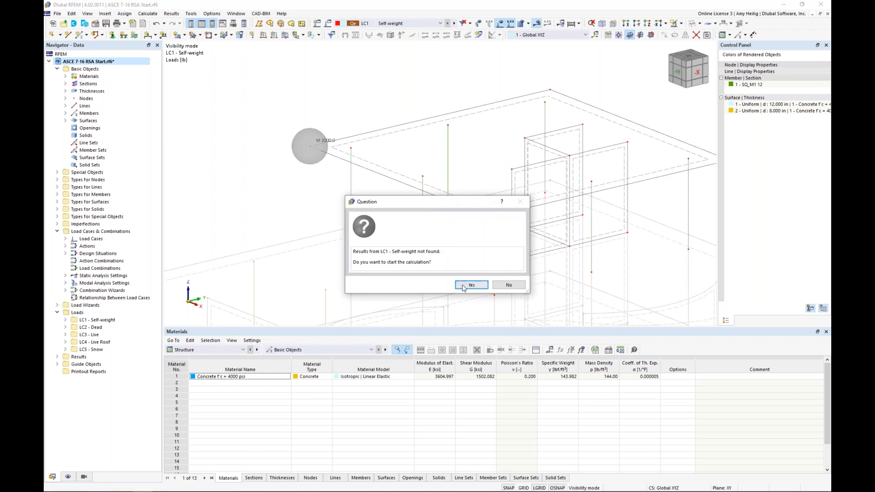
key(Return)
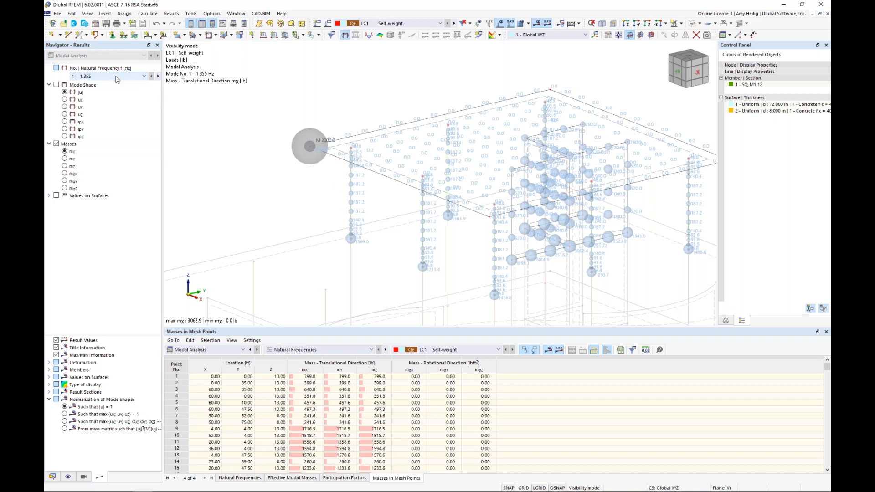
scroll(413, 147, up, 4)
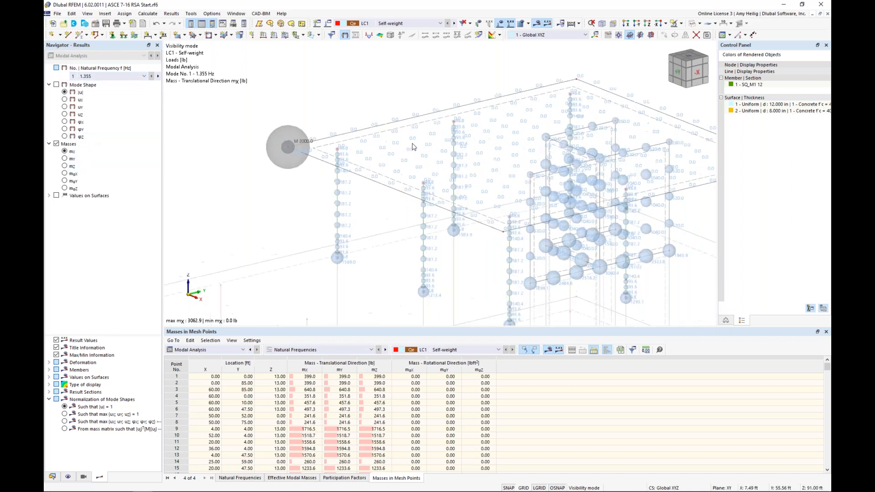
scroll(413, 147, up, 1)
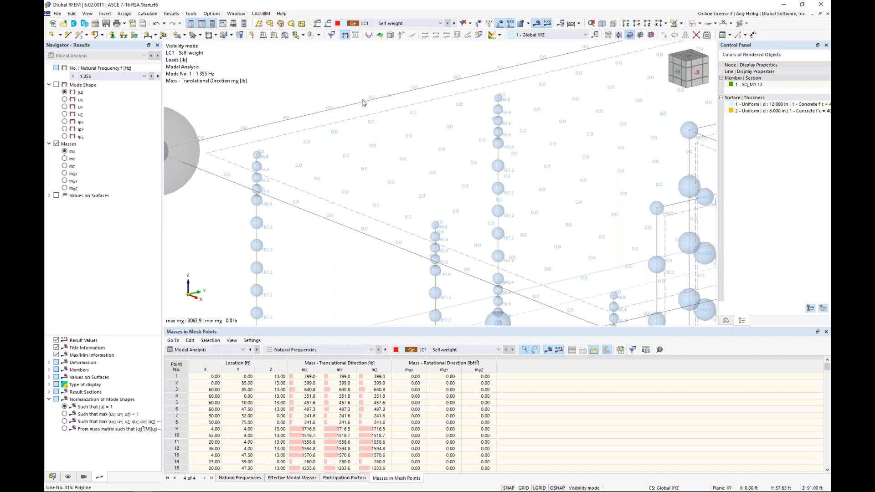
scroll(409, 185, down, 2)
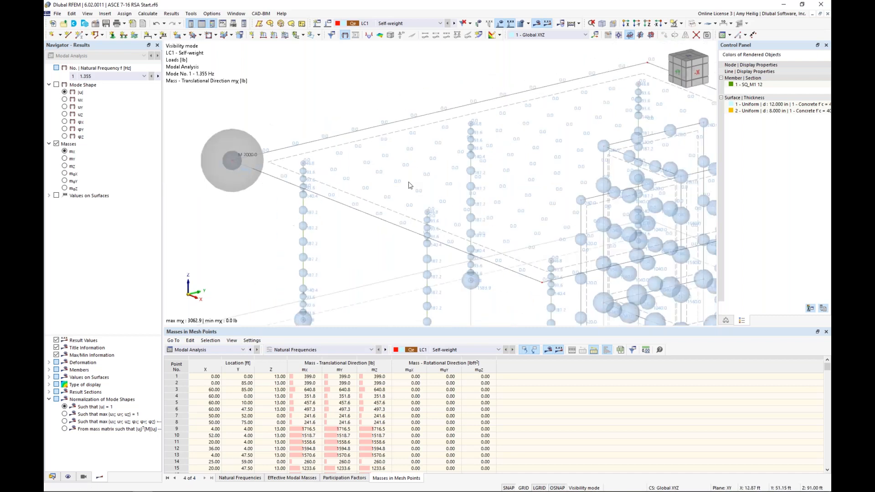
Hide the loads to inspect the calculated mass at the roof corner and show the loads again
click(500, 23)
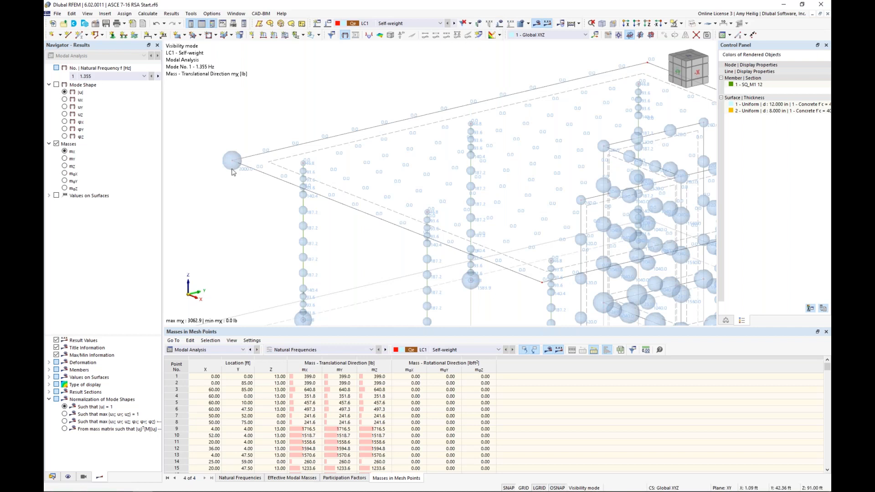
middle_drag(264, 182, 342, 195)
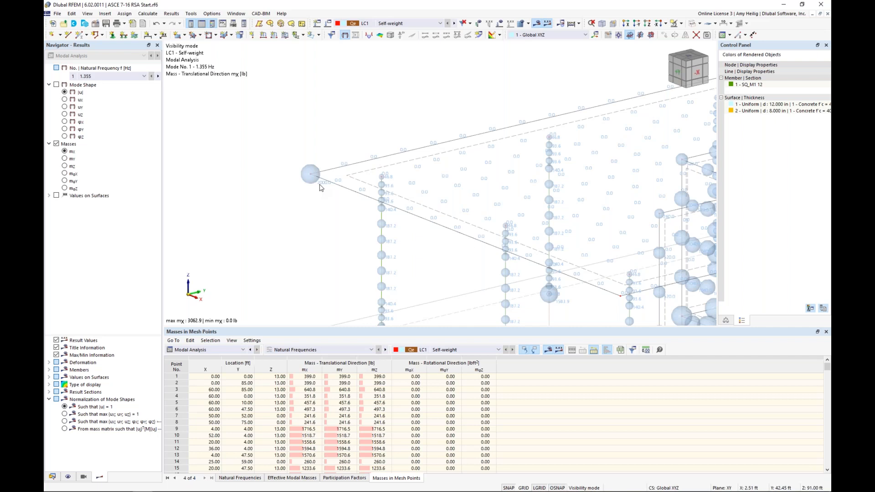
click(499, 23)
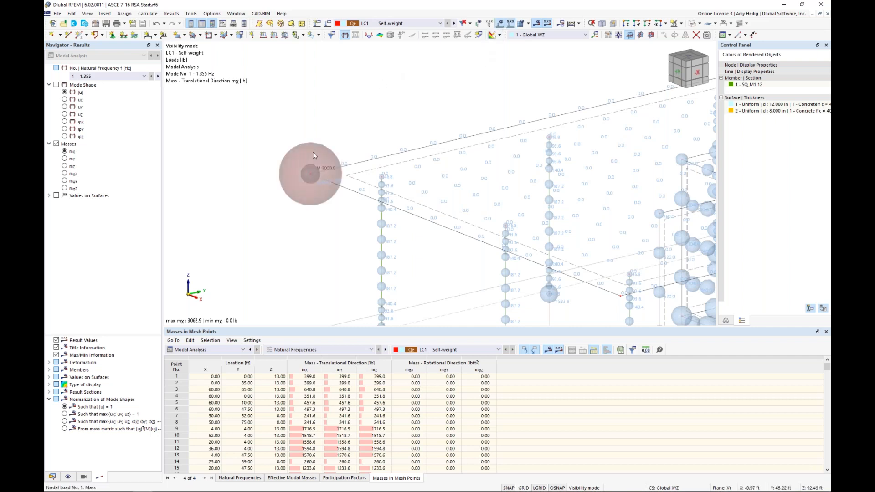
Delete the 2000 lb nodal mass at the roof corner, accepting the deletion of all results
click(313, 152)
key(Delete)
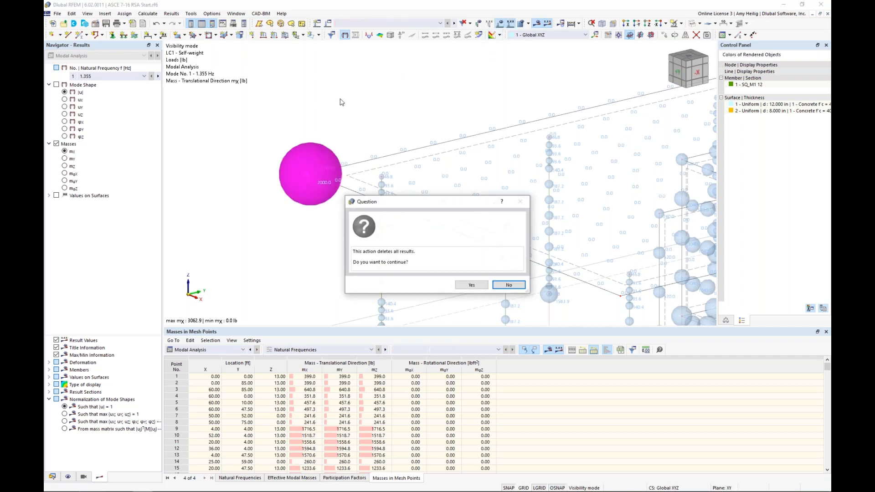
click(470, 285)
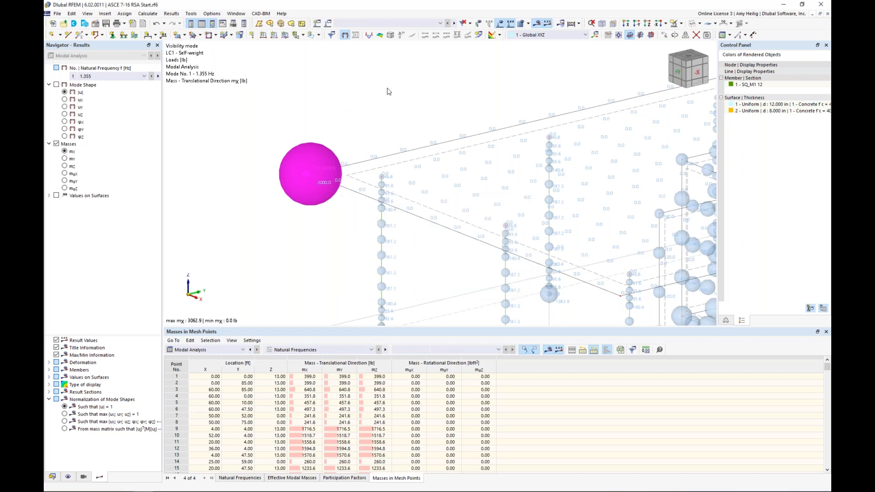
Cancel the visibility mode so the whole building is shown again, and clear the selection
click(697, 24)
click(699, 54)
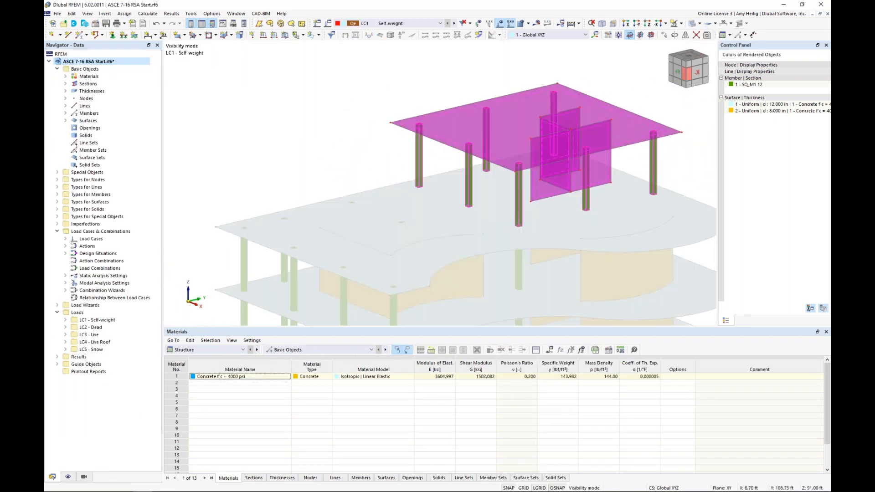
click(680, 23)
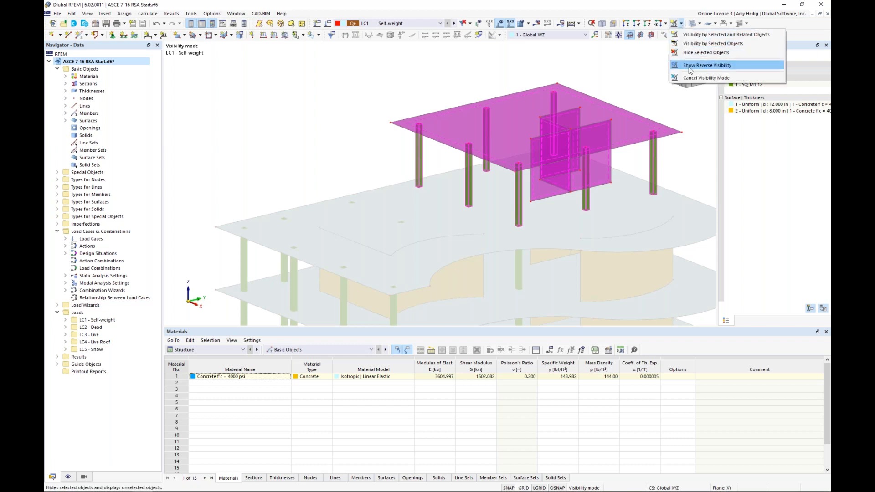
click(706, 78)
scroll(531, 78, down, 2)
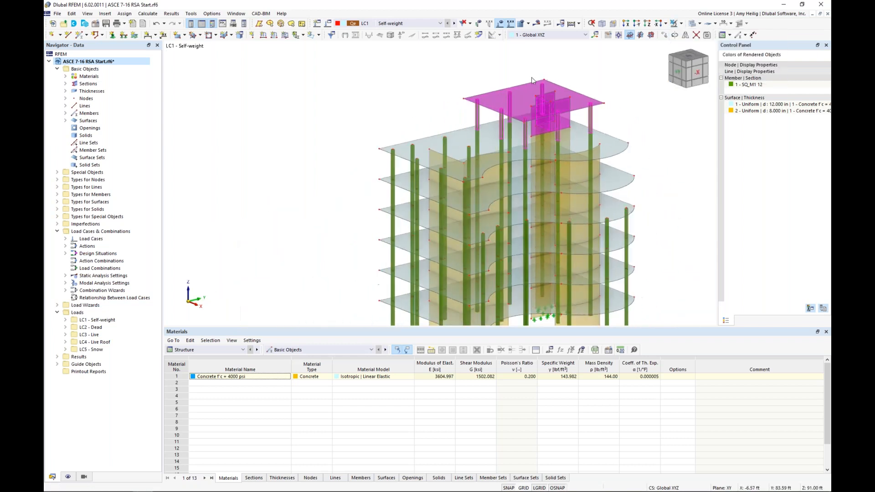
scroll(558, 130, down, 2)
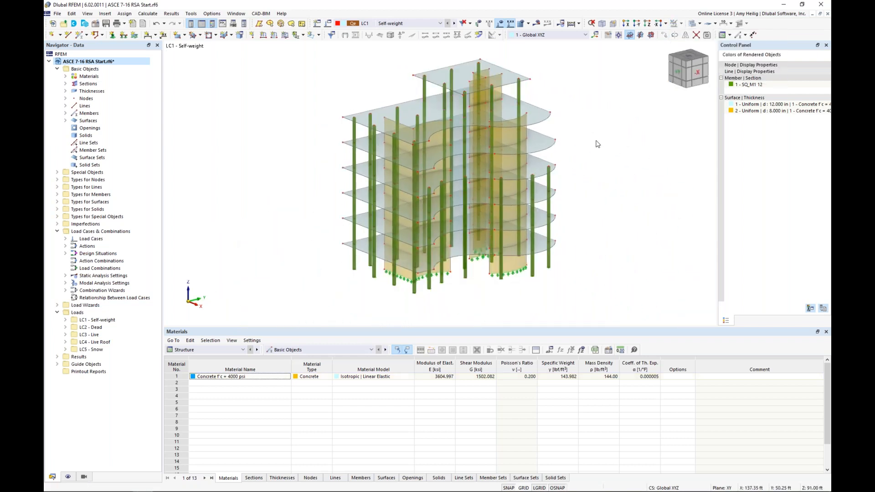
middle_drag(591, 140, 559, 159)
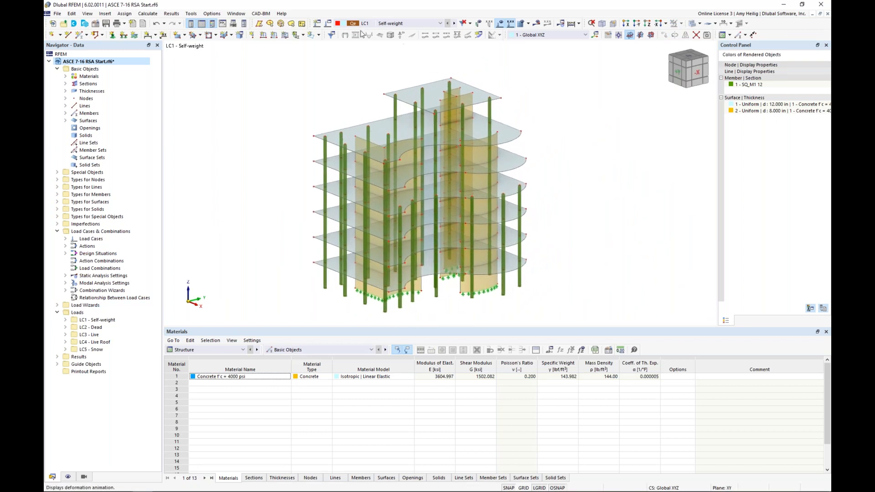
Change load case LC1 Self-weight to analysis type Static Analysis with the action category Dead load
click(328, 24)
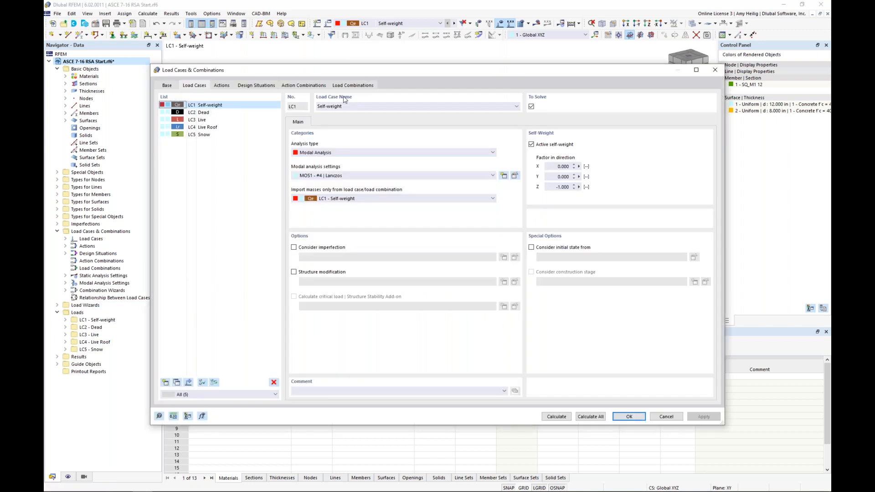
click(327, 153)
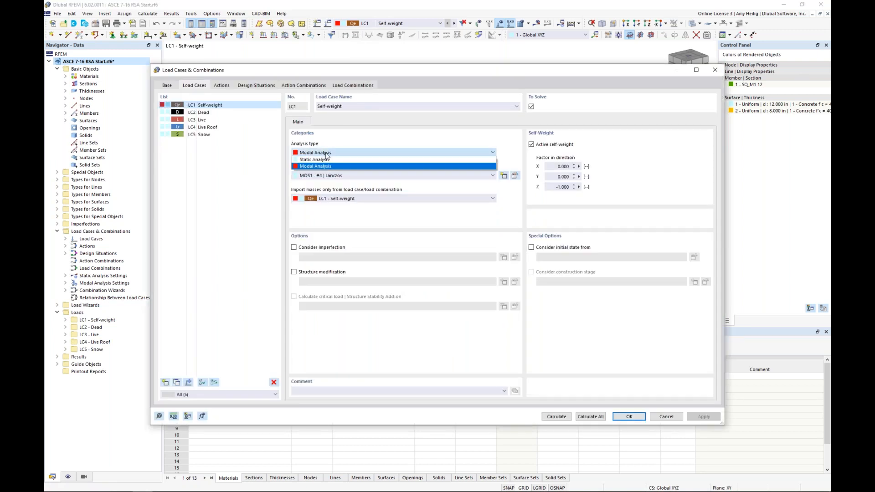
click(325, 160)
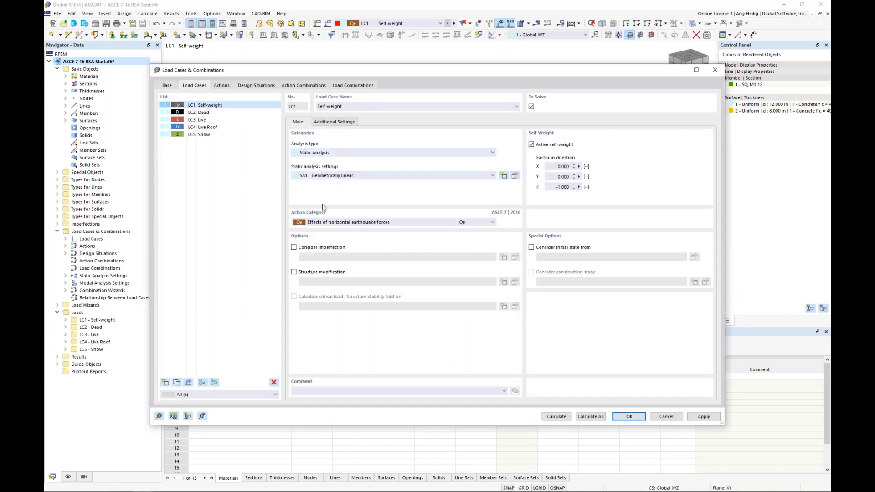
click(323, 223)
click(326, 230)
click(502, 285)
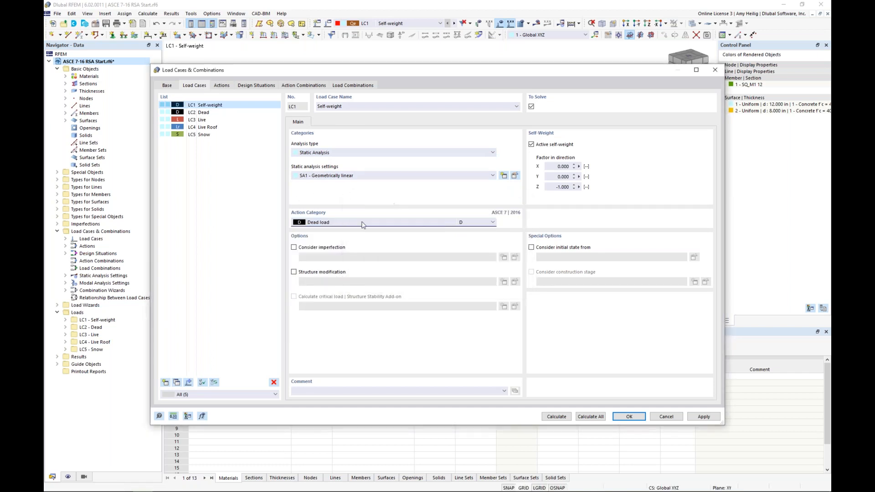
Add a new load case named "Modal Anlaysis" with the analysis type Modal Analysis
click(166, 383)
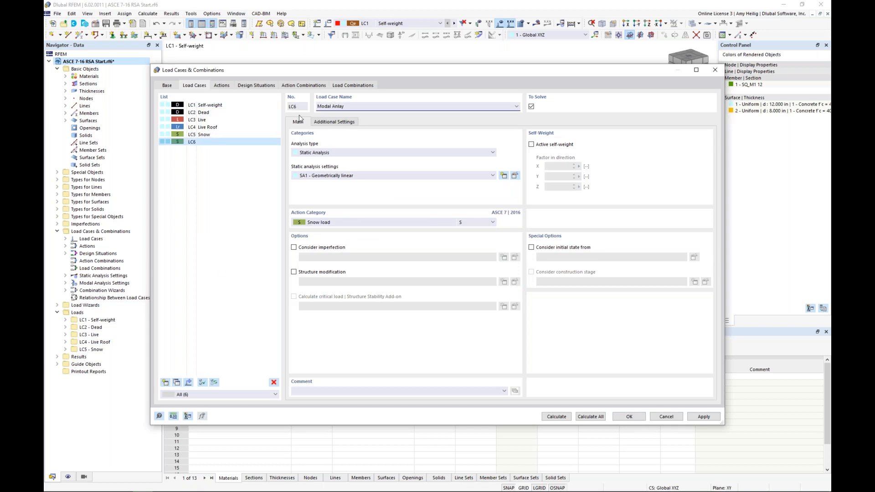
click(317, 154)
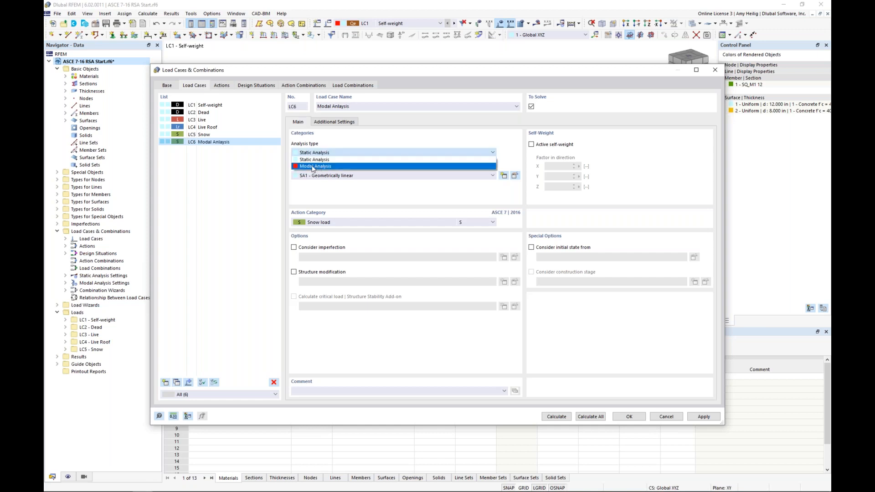
click(313, 166)
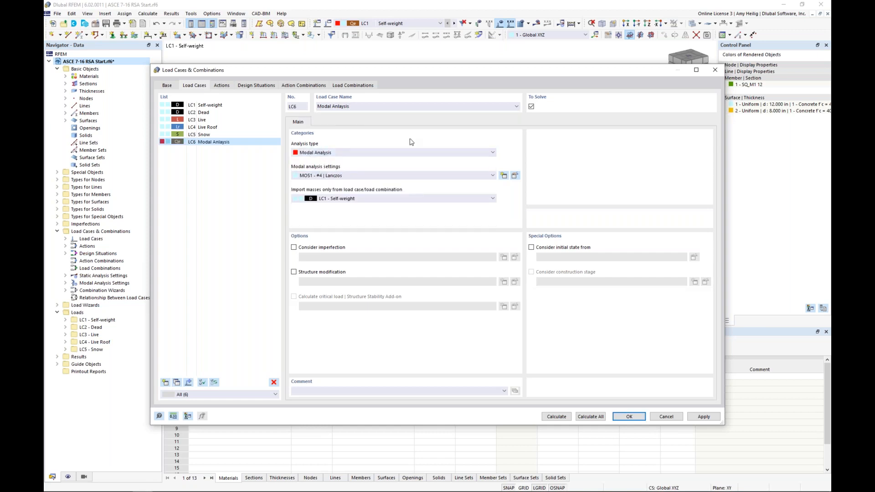
In modal analysis settings MOS1, set 10 modes and deactivate the masses about the X, Y and Z axes and in direction Z
click(515, 176)
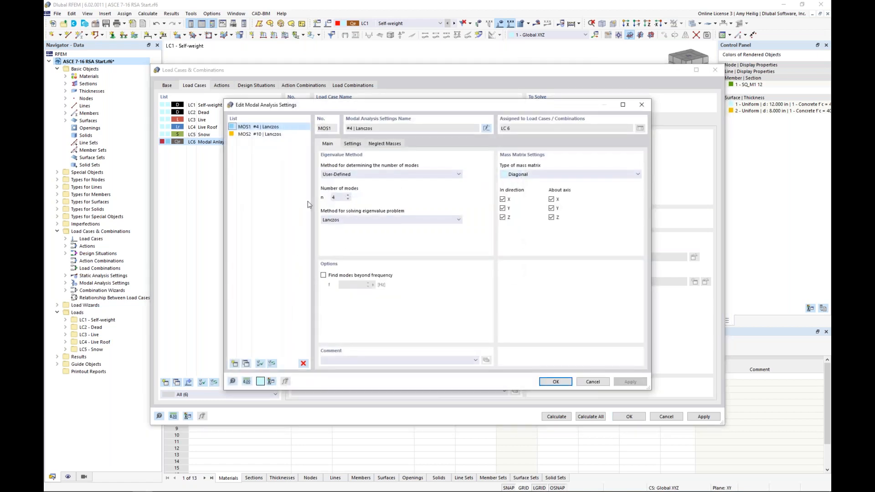
double_click(333, 197)
click(551, 199)
click(552, 209)
click(552, 217)
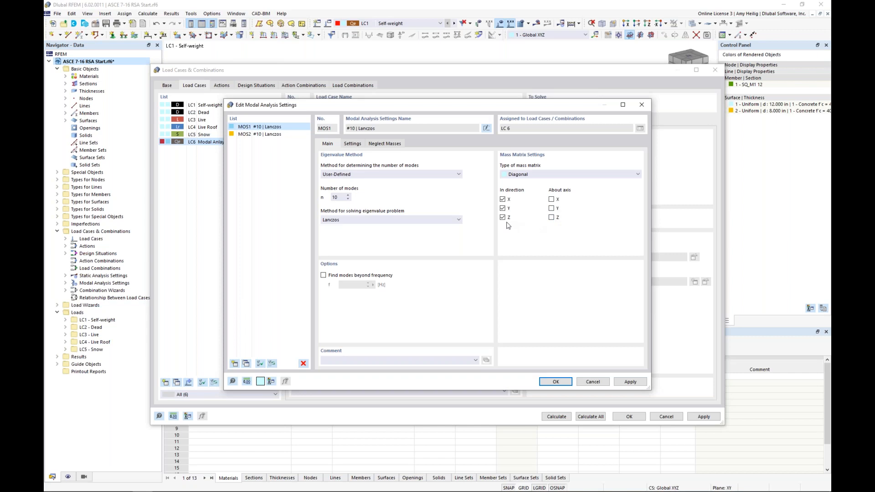
click(502, 218)
Set the neglect masses option of MOS1 to No neglection and accept the modal analysis settings
click(356, 145)
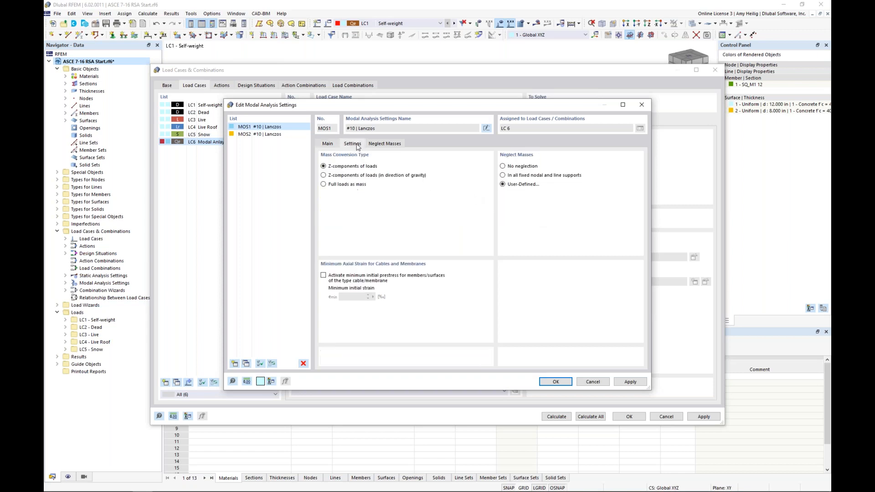
click(502, 167)
click(328, 145)
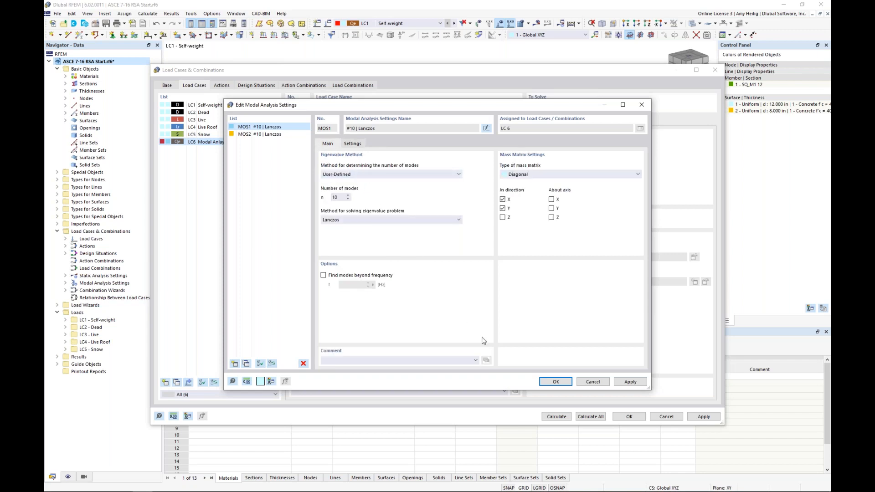
click(556, 381)
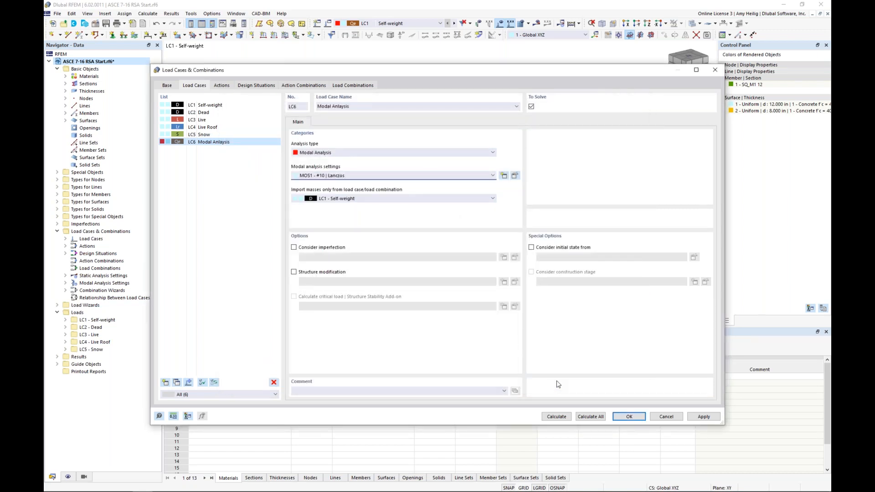
Calculate load case LC6 and display its mode shape results instead of the masses
click(564, 418)
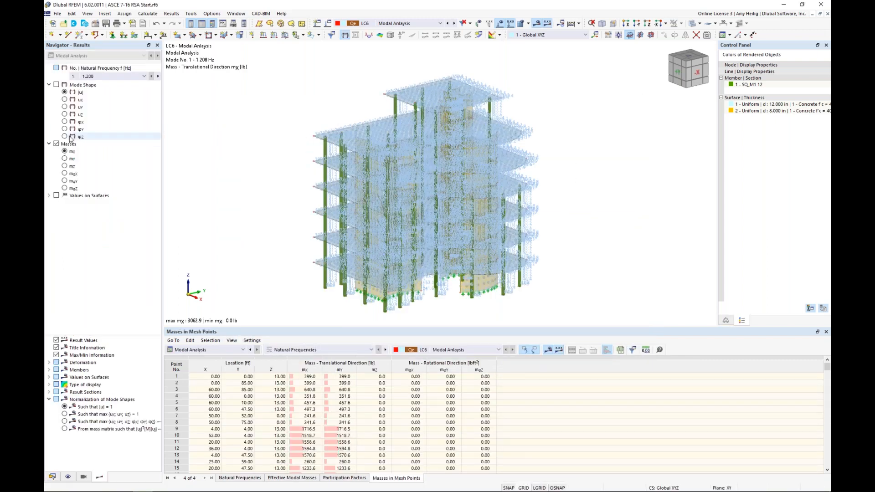
click(57, 85)
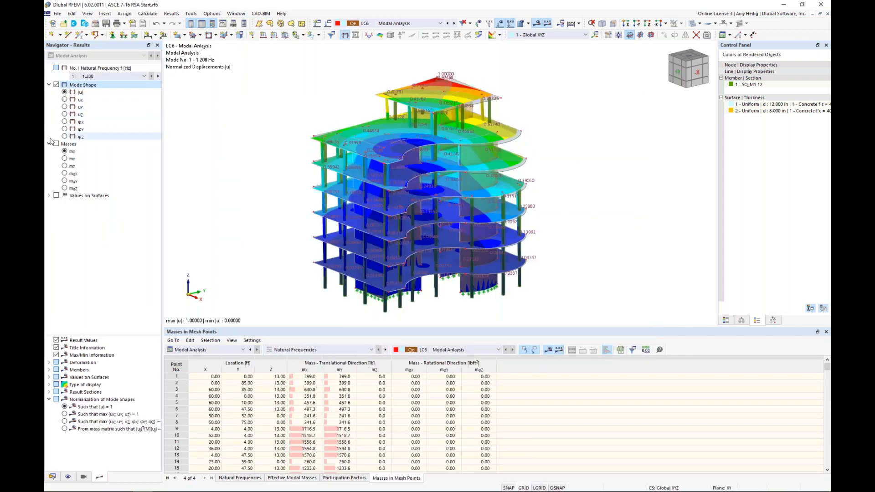
Examine mode shapes 5 to 8 of LC6 and the effective modal masses table
click(128, 76)
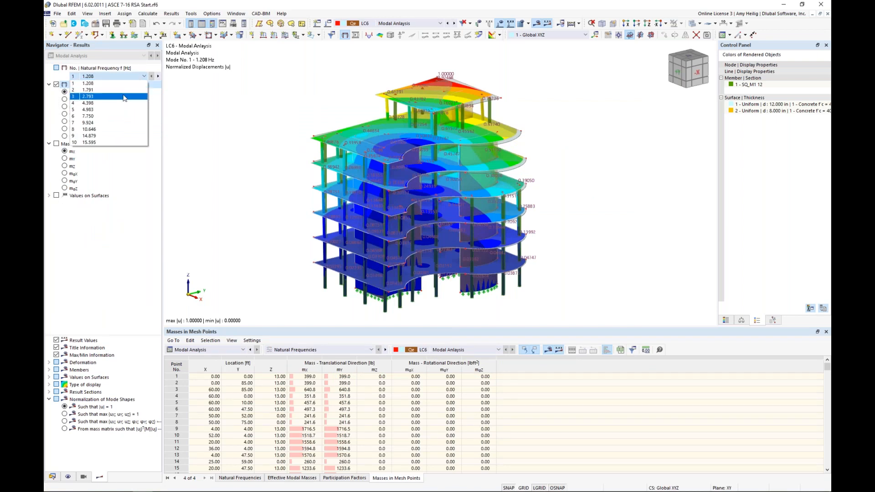
click(120, 116)
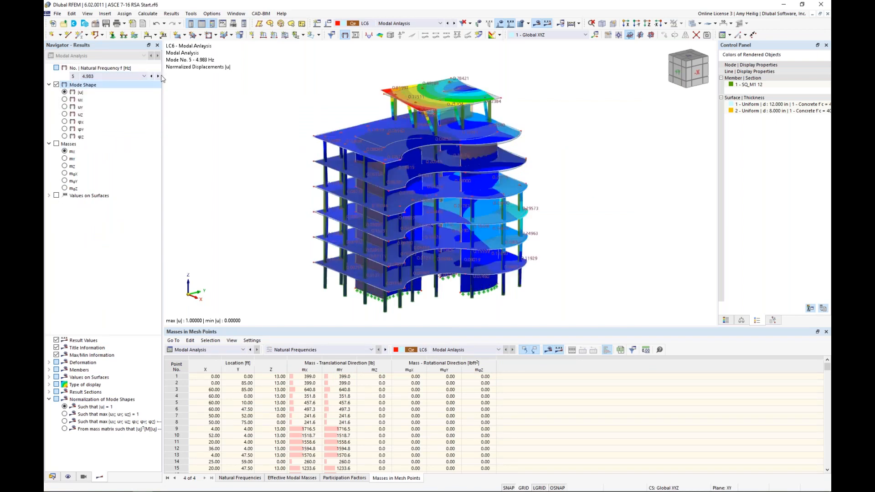
click(159, 76)
click(159, 77)
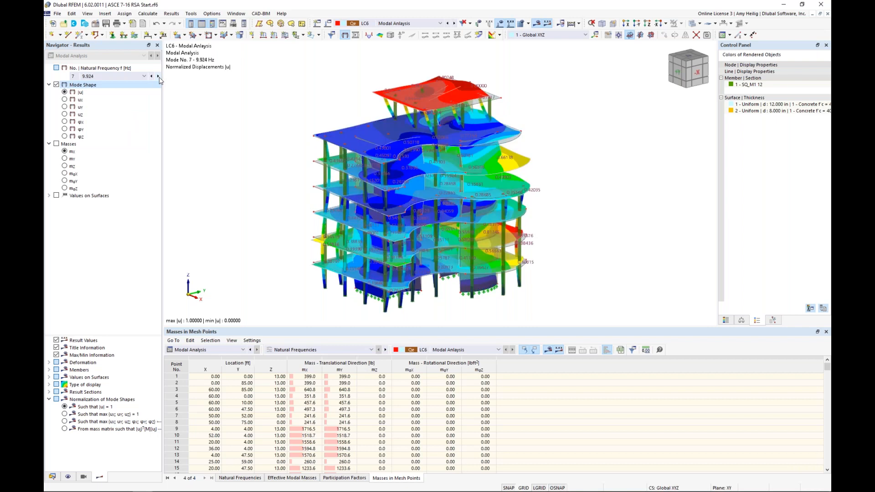
click(158, 77)
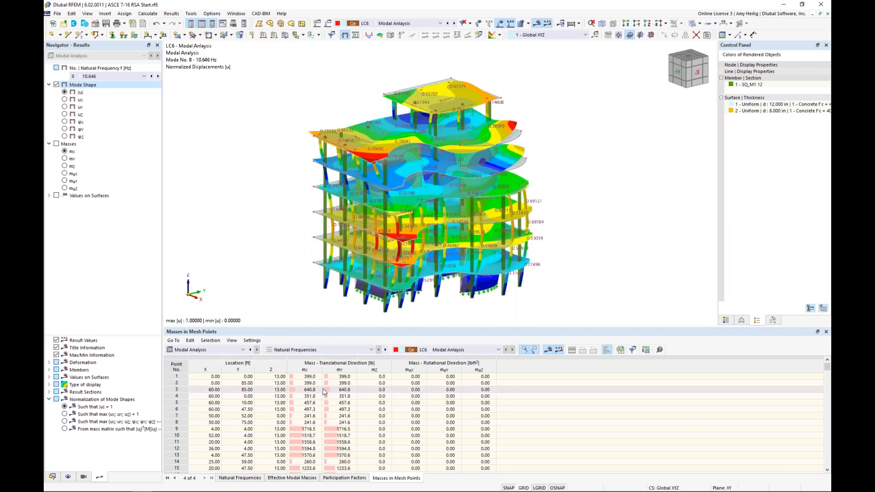
click(291, 479)
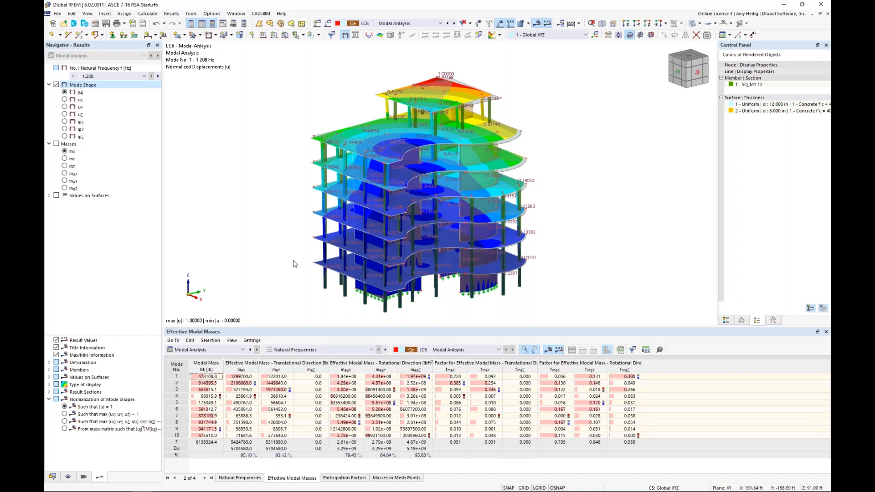
Check which load case or combination the LC6 modal analysis imports its masses from
click(327, 23)
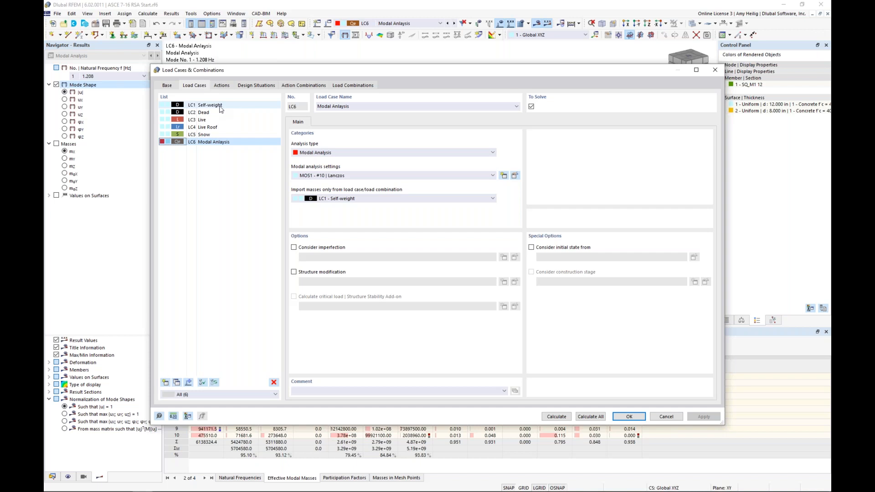
click(346, 198)
click(347, 200)
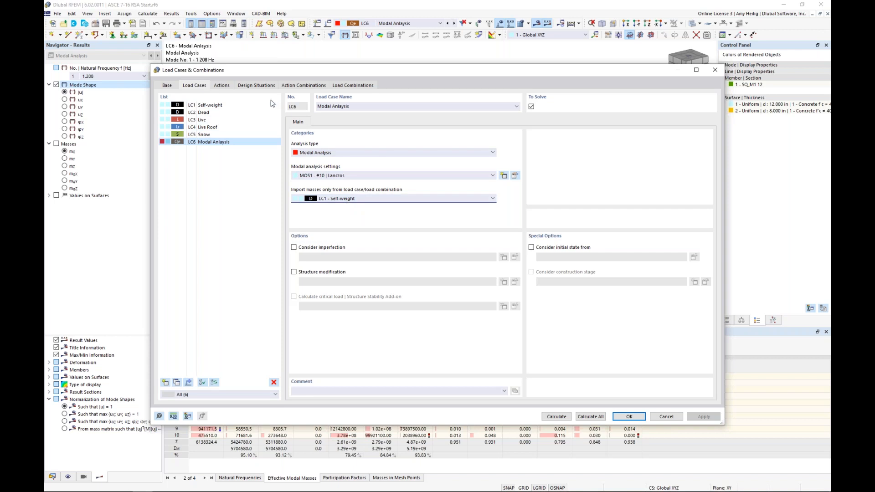
Deactivate design situation DS2 Section 2.4 (ASD)
click(255, 86)
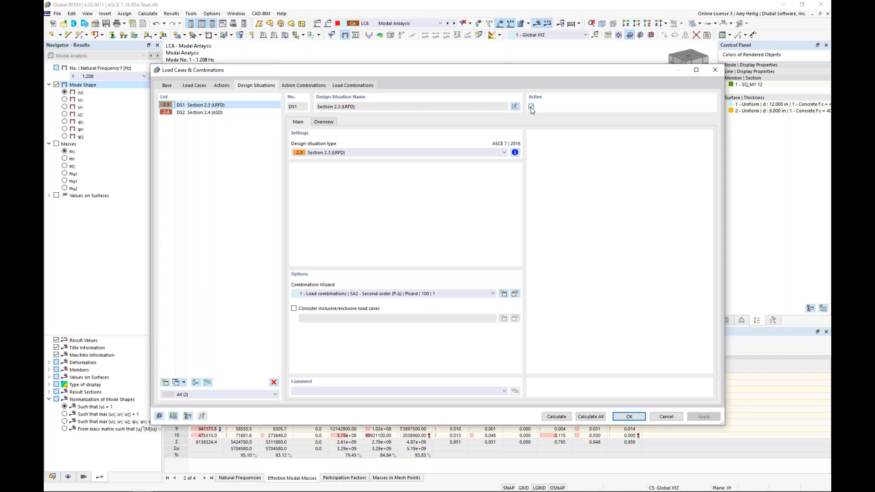
click(249, 113)
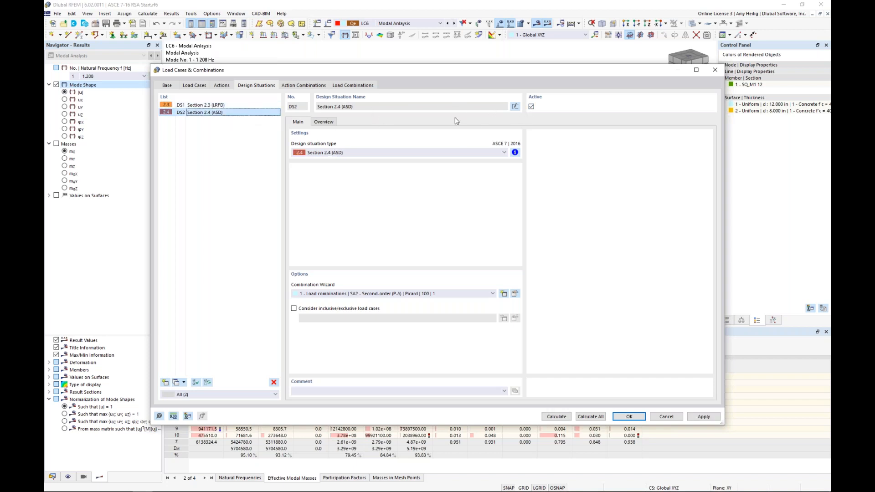
click(530, 106)
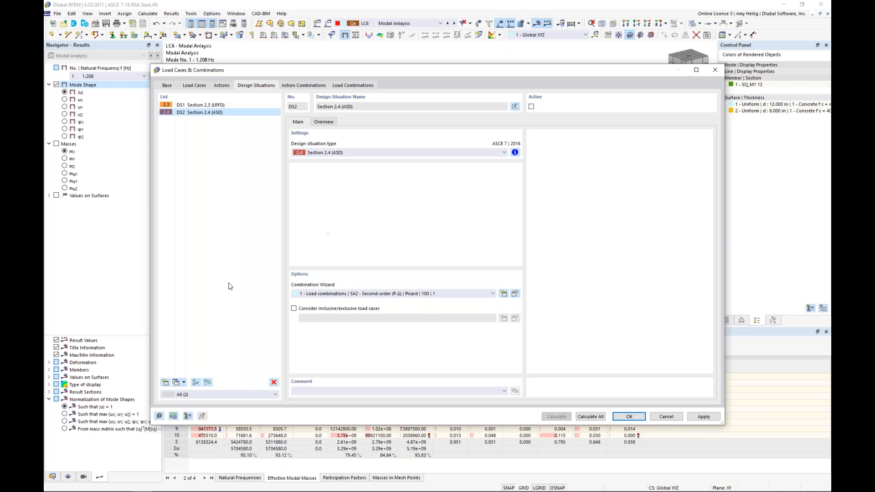
Add a design situation of type Effective Seismic Weight and review its ASCE 7 combination rule
click(165, 382)
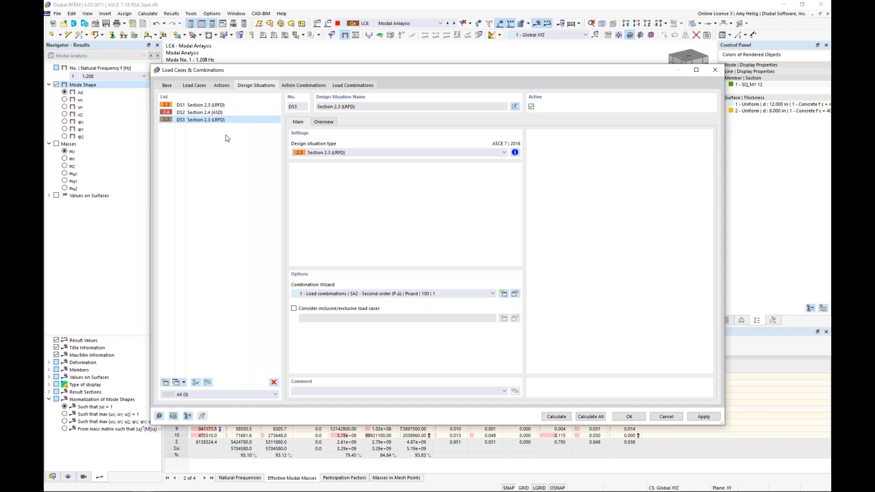
click(389, 154)
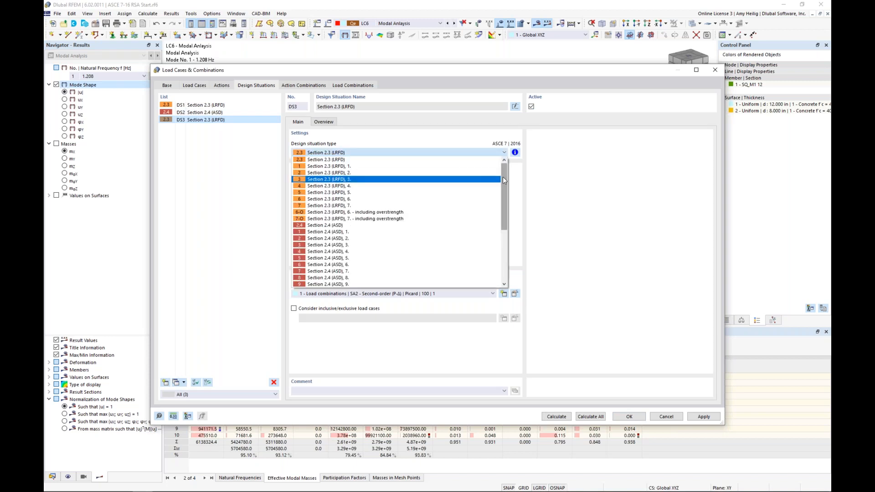
drag(502, 174, 502, 239)
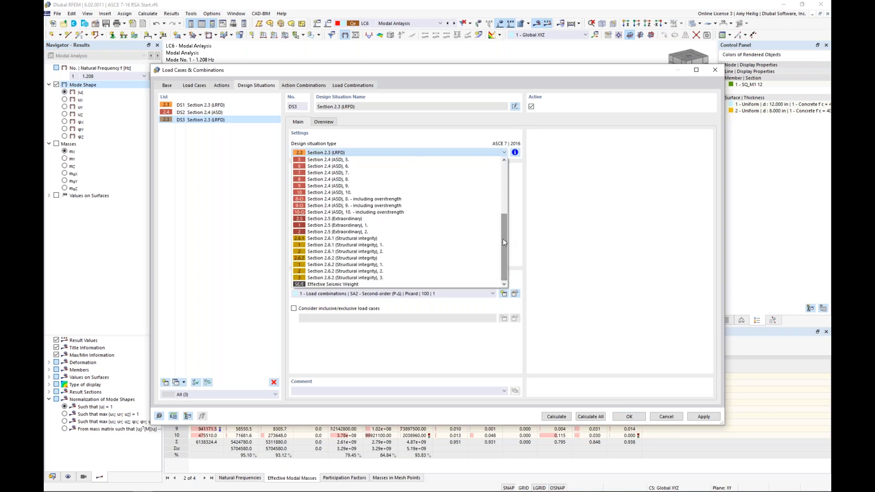
click(387, 284)
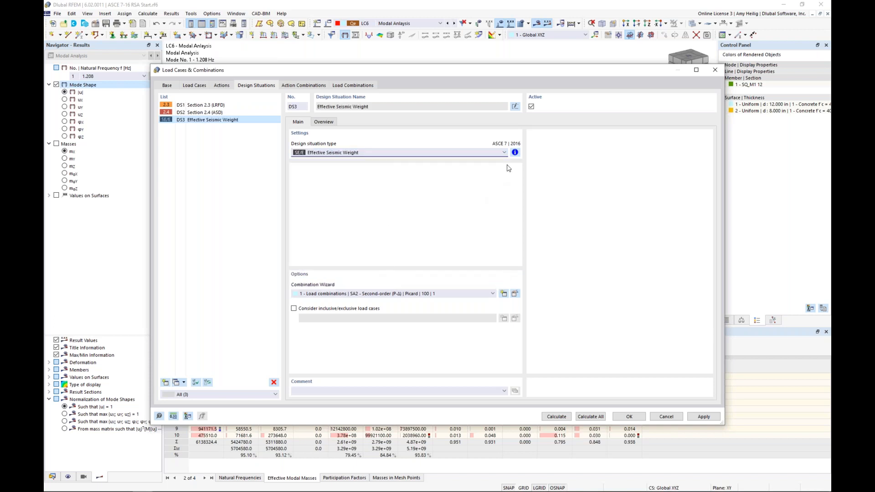
click(514, 152)
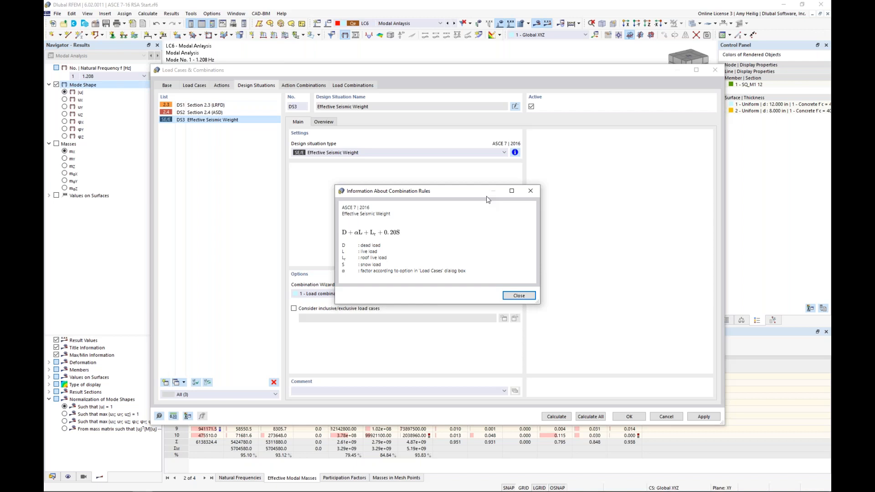
click(511, 297)
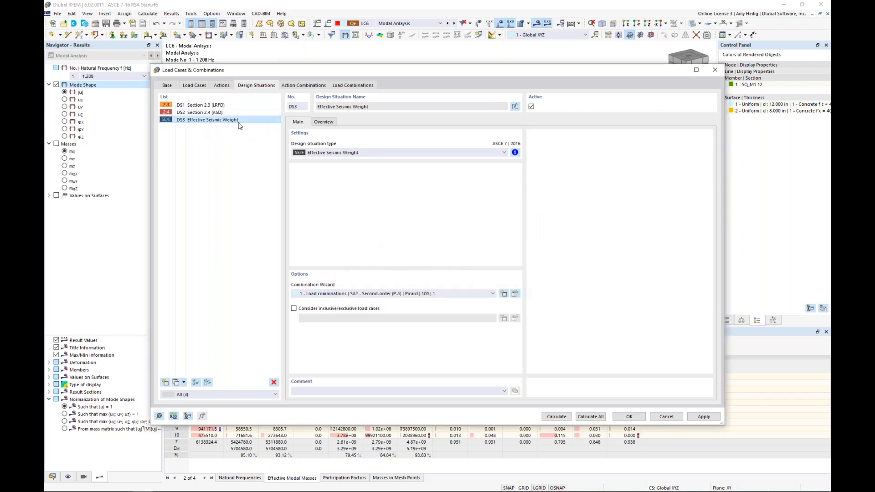
Review the load factors and load cases assigned to load combination CO1
click(350, 85)
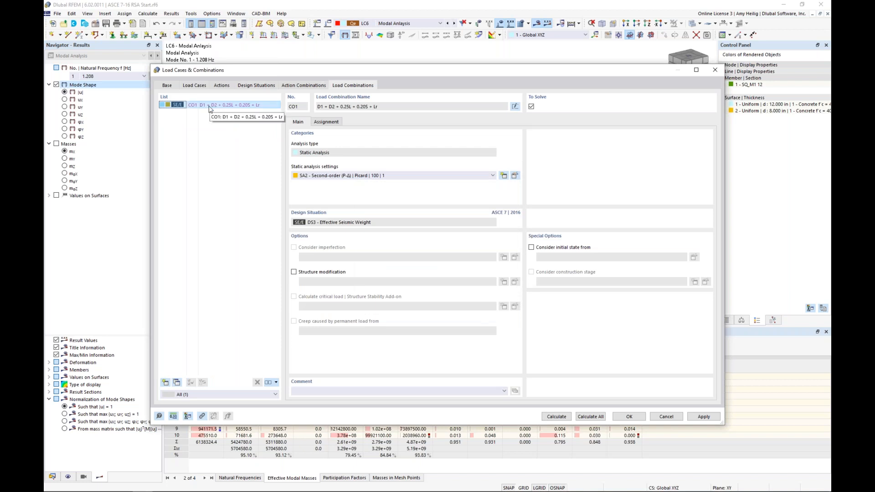
click(326, 123)
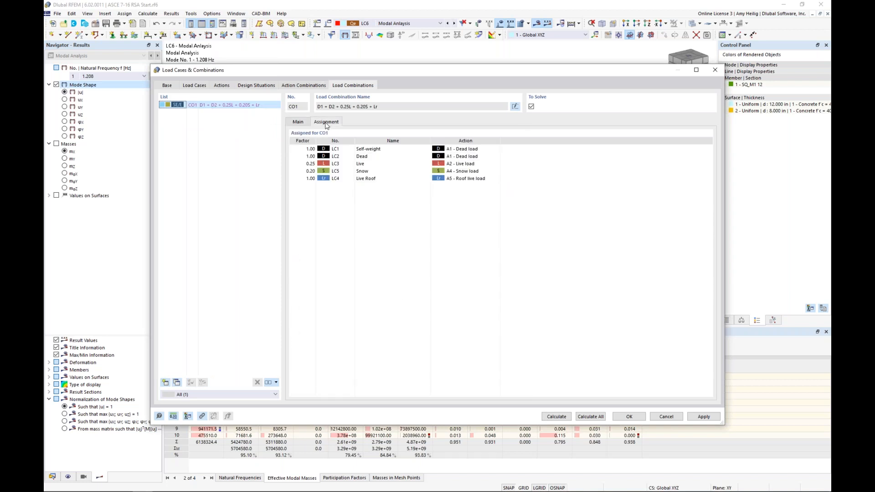
click(373, 149)
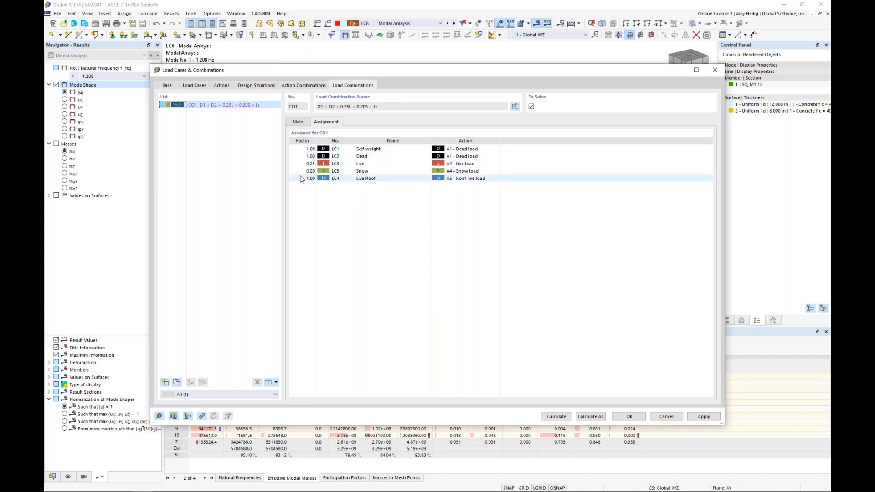
Check how the LC3 Live load case is considered in the Effective Seismic Weight design situation and which alternative load types are offered
click(191, 85)
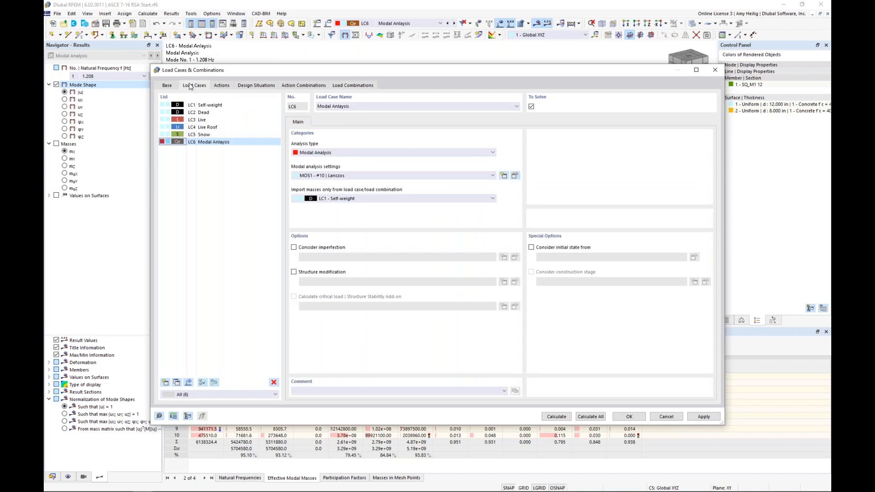
click(255, 120)
click(334, 121)
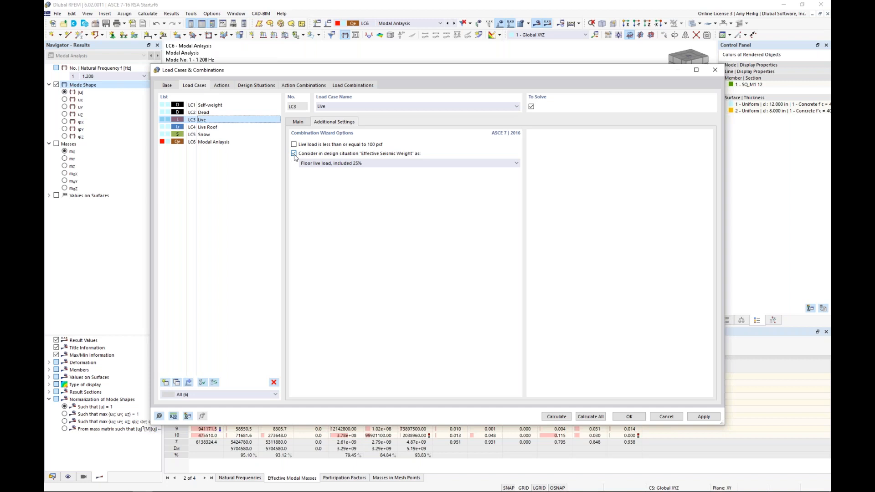
click(353, 162)
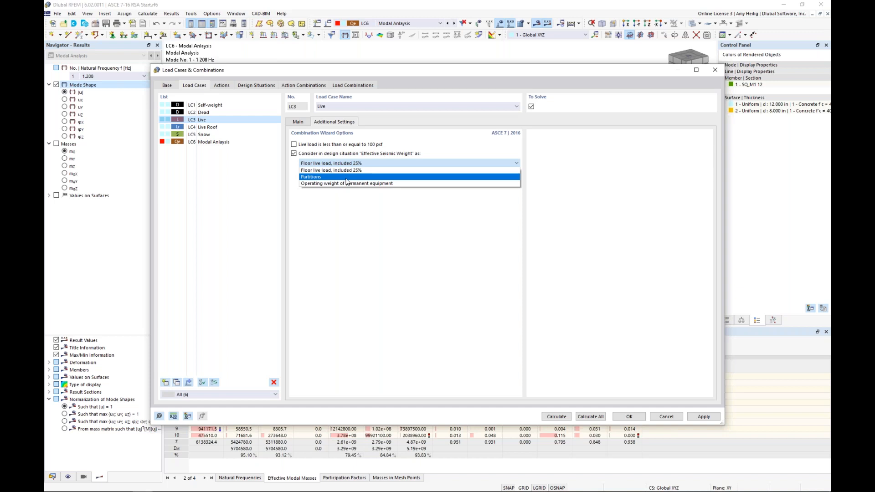
click(385, 211)
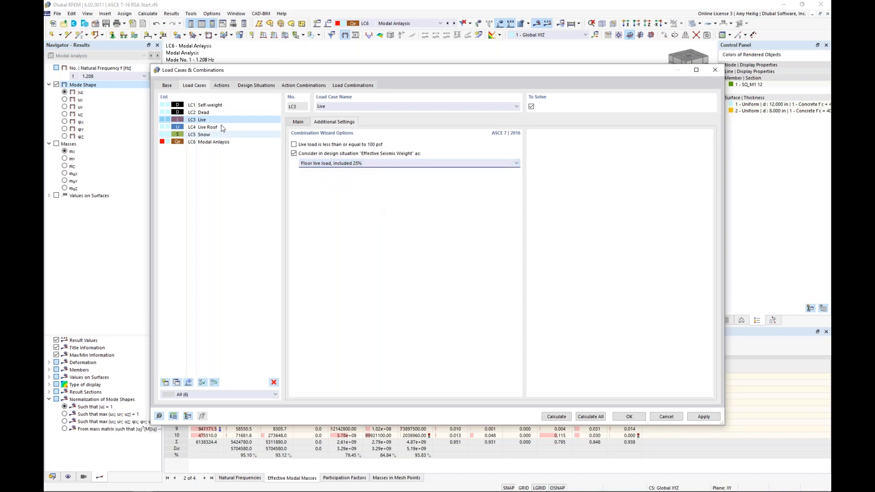
Set modal load case LC6 to import its masses from CO1 and calculate it
click(215, 142)
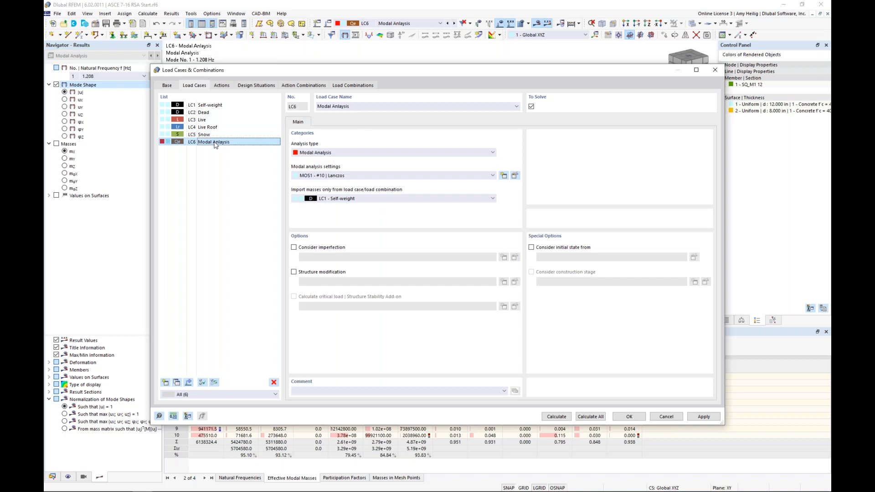
click(333, 200)
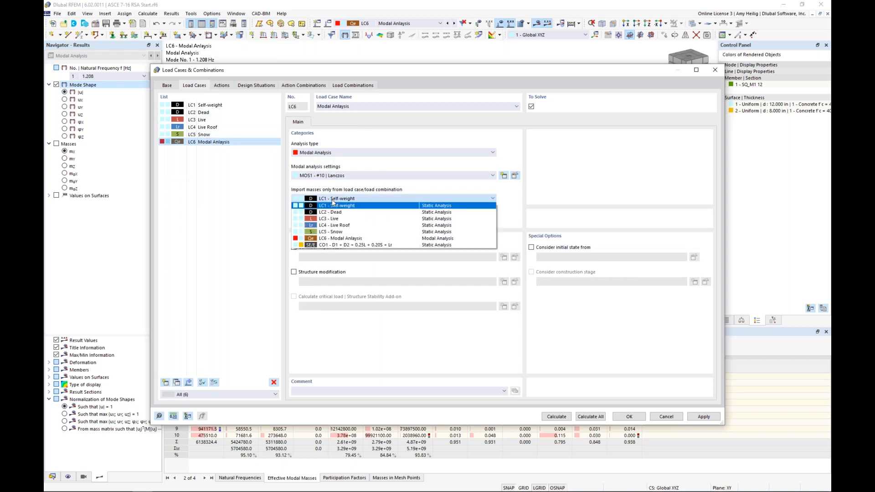
click(334, 246)
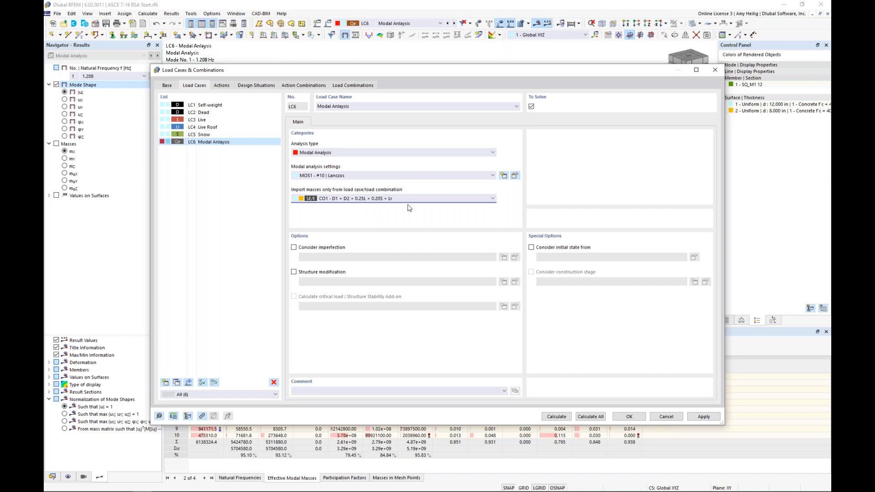
click(555, 418)
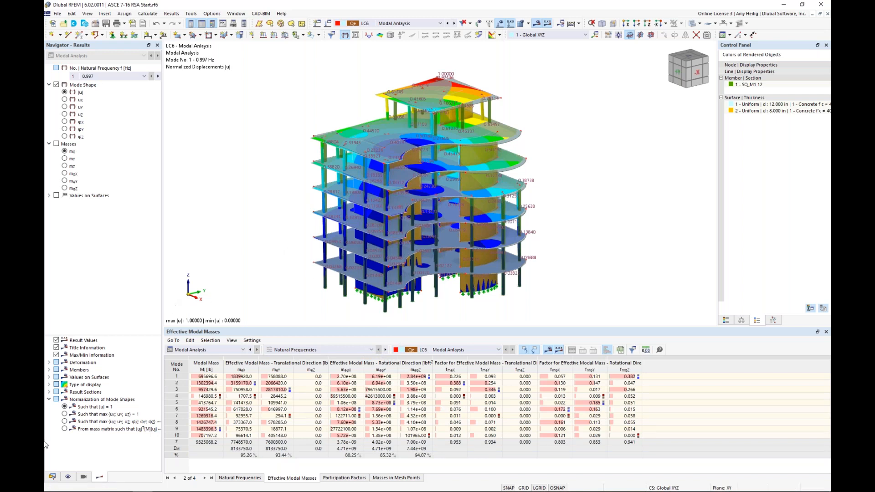
Activate the Response Spectrum Analysis add-on in the model's base data
click(52, 477)
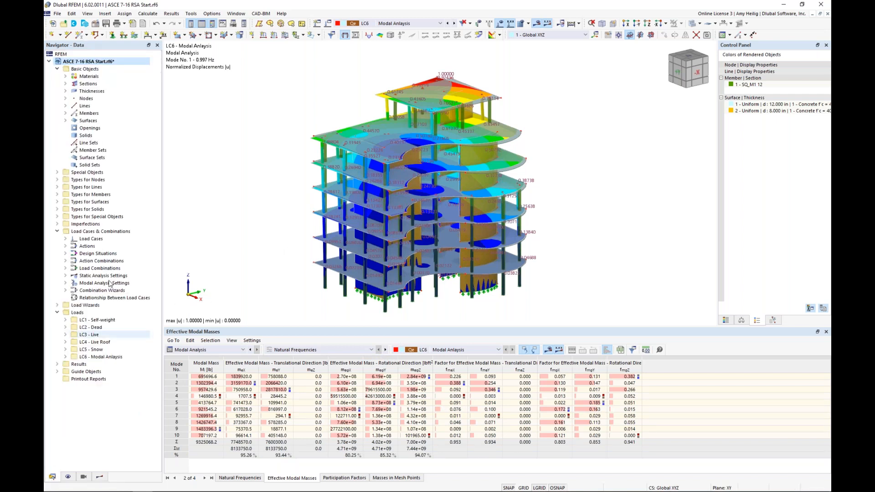
click(103, 64)
right_click(103, 64)
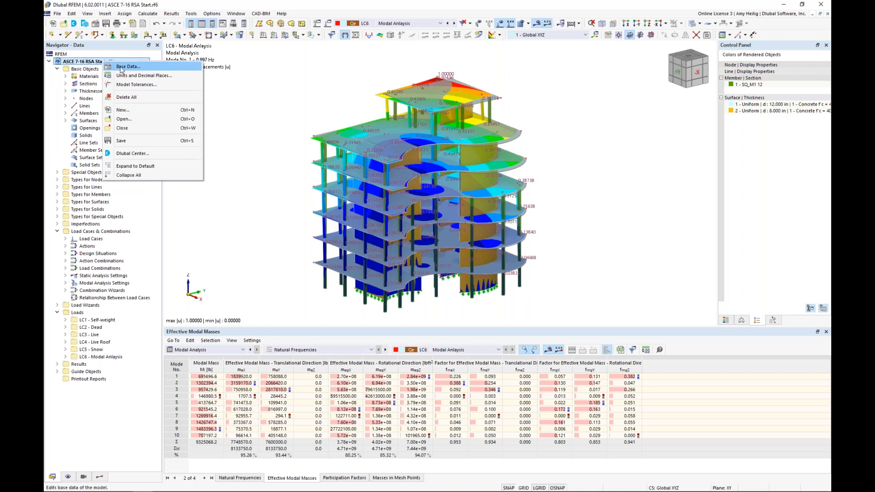
click(121, 67)
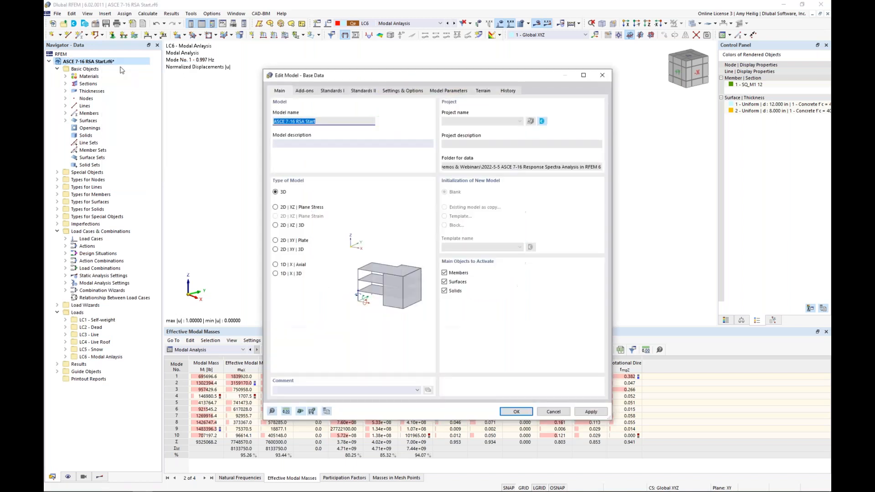
click(304, 92)
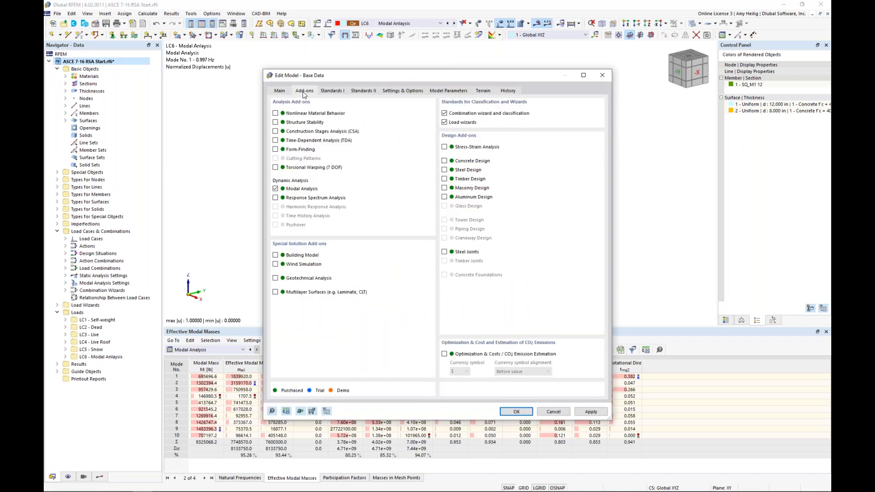
click(275, 198)
click(514, 412)
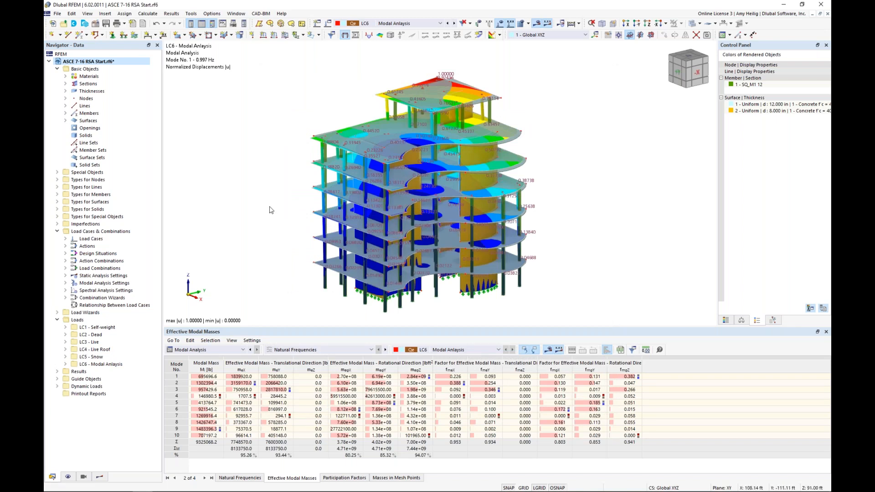
Create load case LC7 named Response Spectrum with the analysis type Response Spectrum Analysis
click(328, 23)
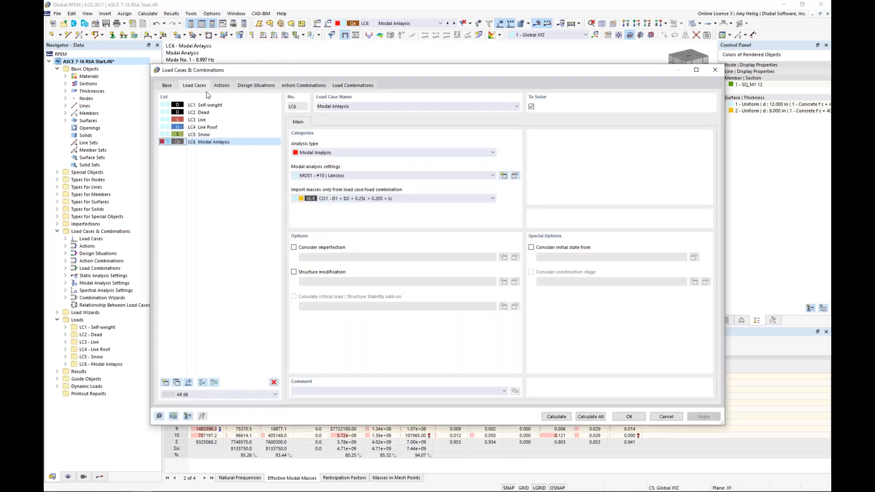
click(165, 382)
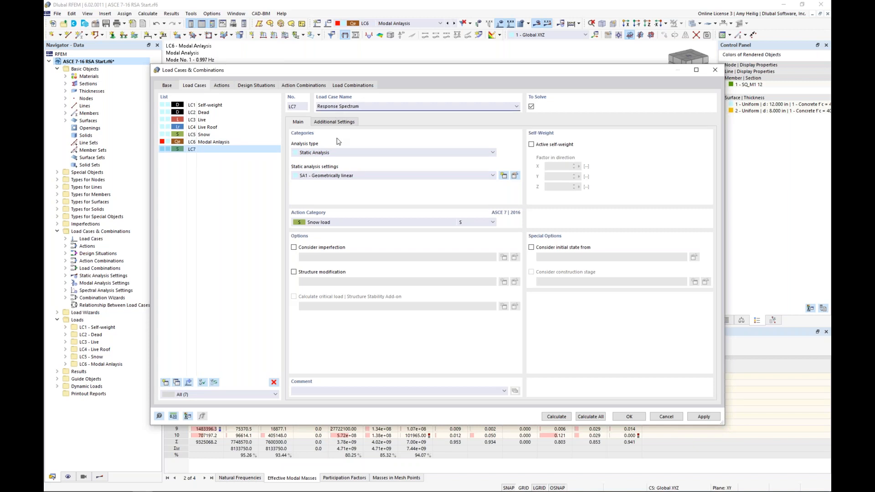
click(333, 154)
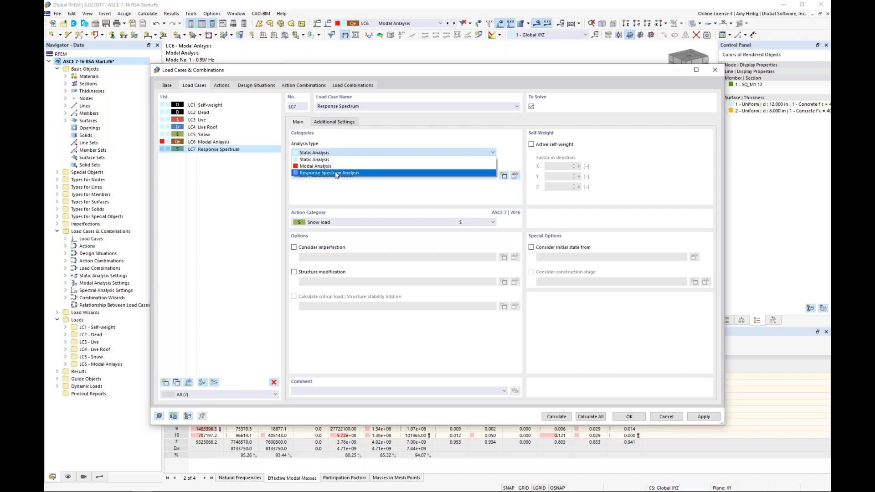
click(337, 173)
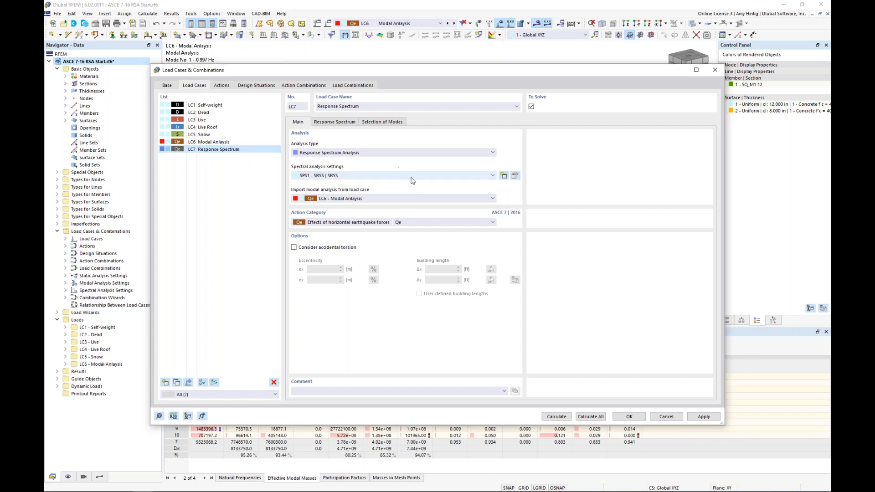
Open LC7's spectral analysis settings and review the combination rules offered for periodic responses and directional components
click(514, 176)
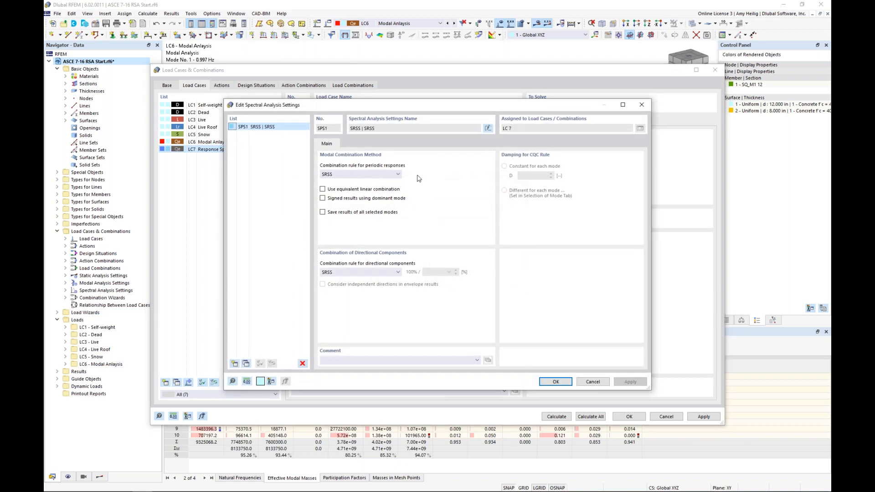
click(381, 176)
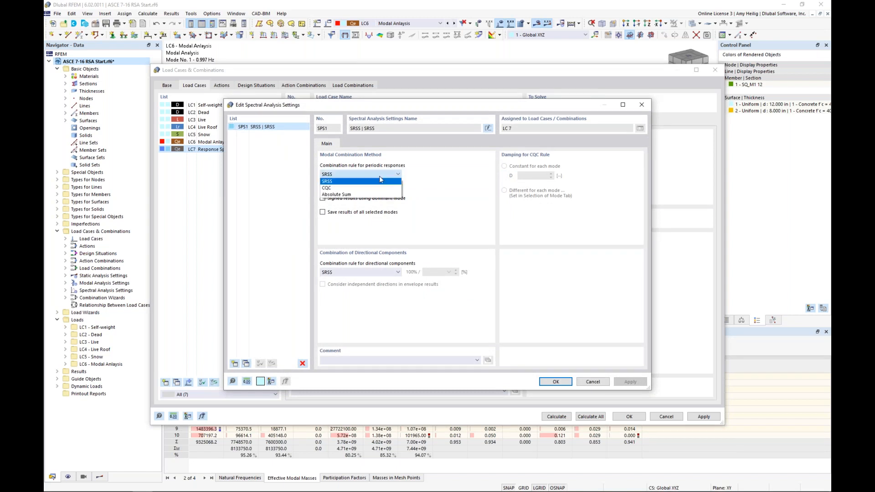
click(434, 197)
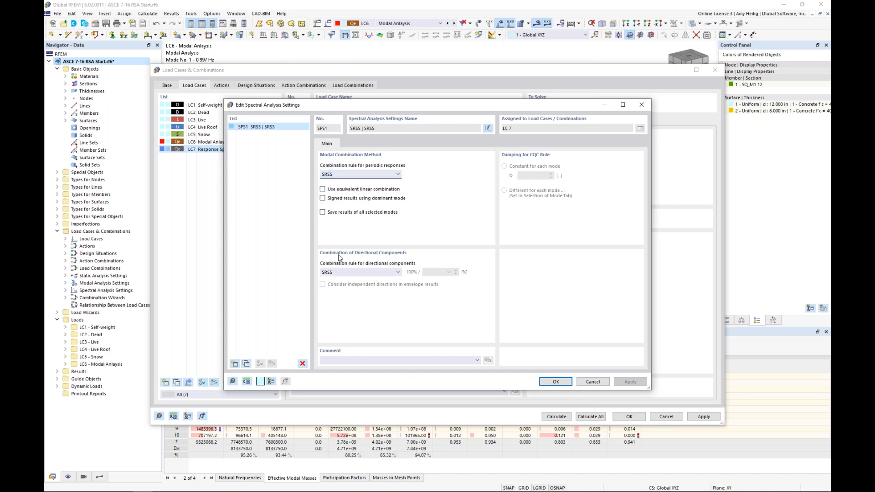
click(398, 272)
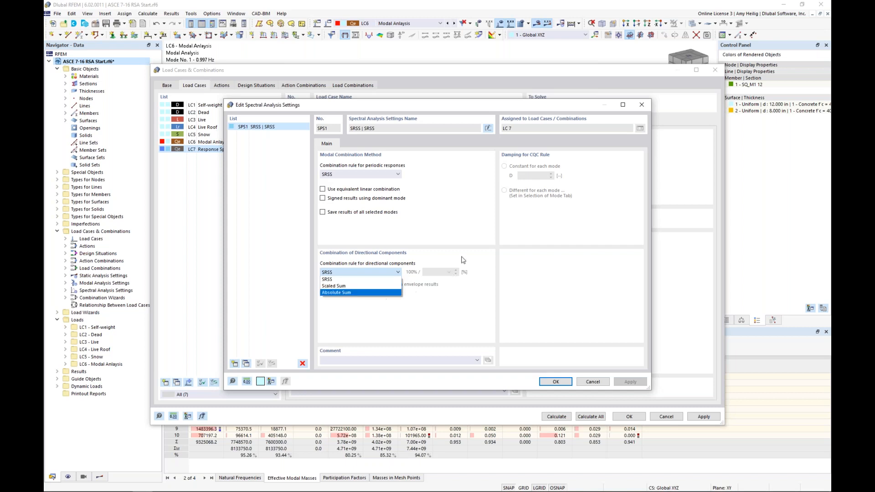
click(467, 225)
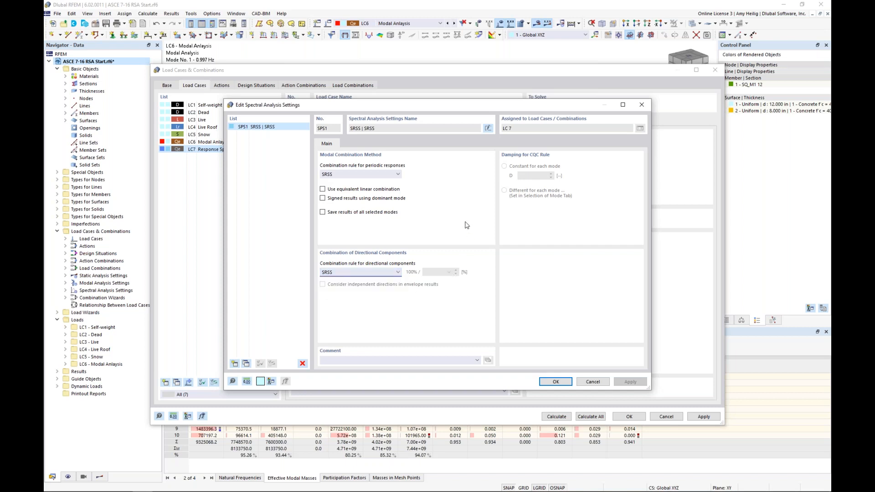
key(super+Tab)
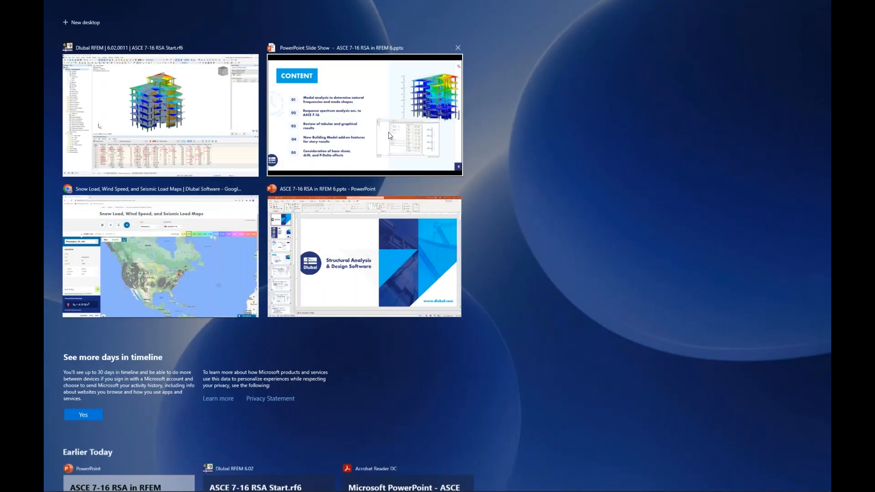
click(467, 225)
key(Right)
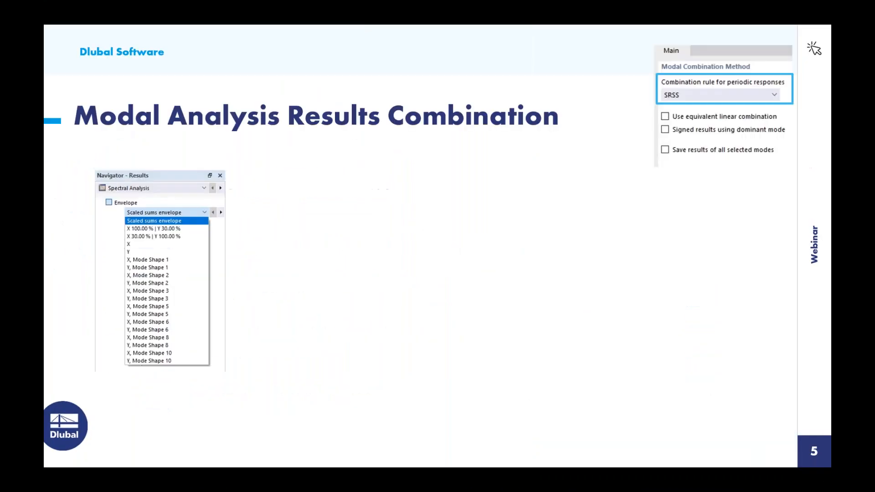
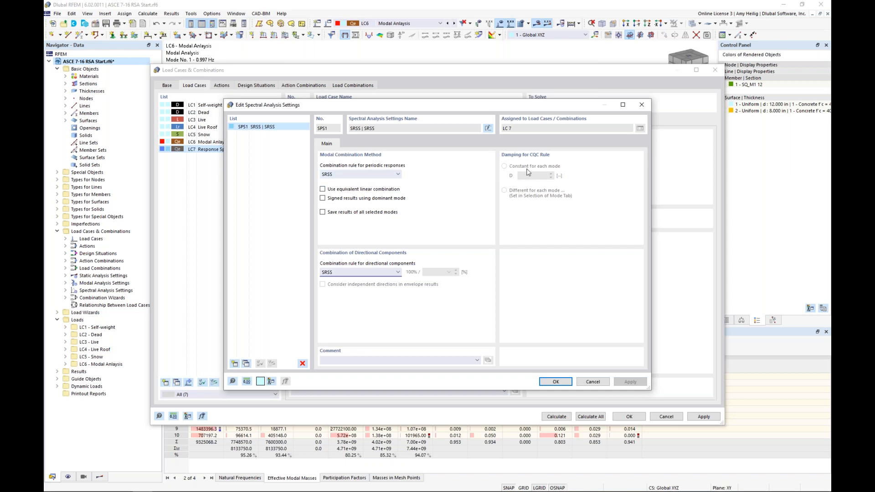
Try the CQC rule for periodic responses, review its damping options, and restore the SRSS rule
click(370, 174)
click(368, 188)
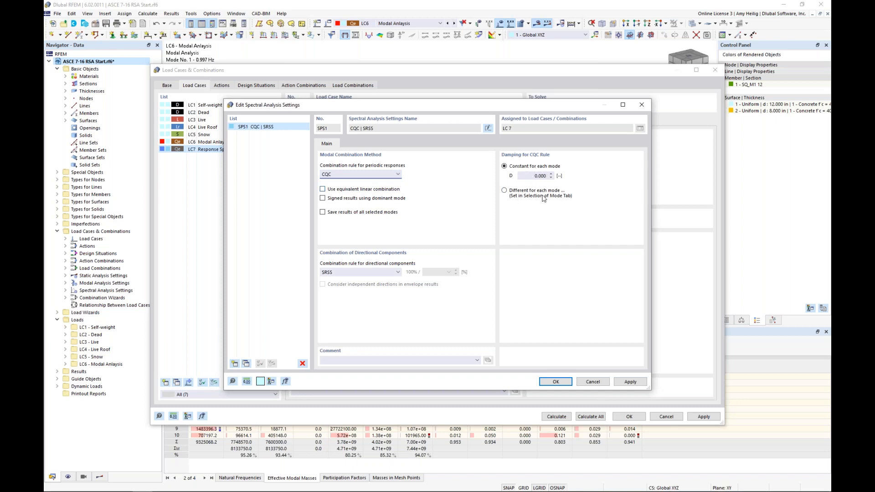
click(340, 174)
click(336, 183)
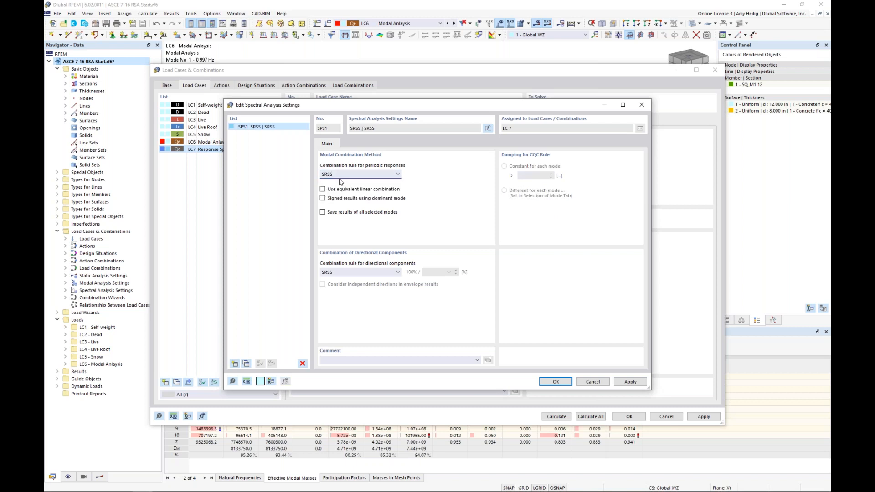
Enable equivalent linear combination and saving of all selected modes in SPS1, and combine directional components by Scaled Sum at 100%/30%
click(326, 189)
click(322, 213)
click(365, 271)
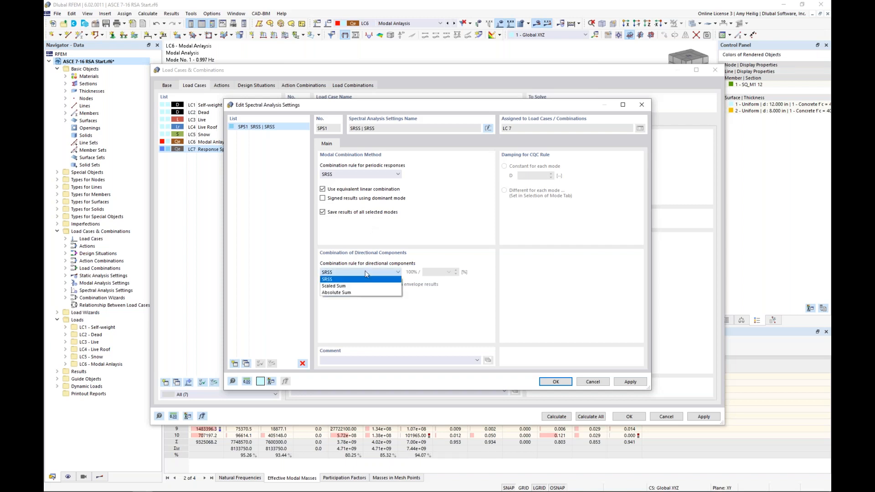
click(362, 290)
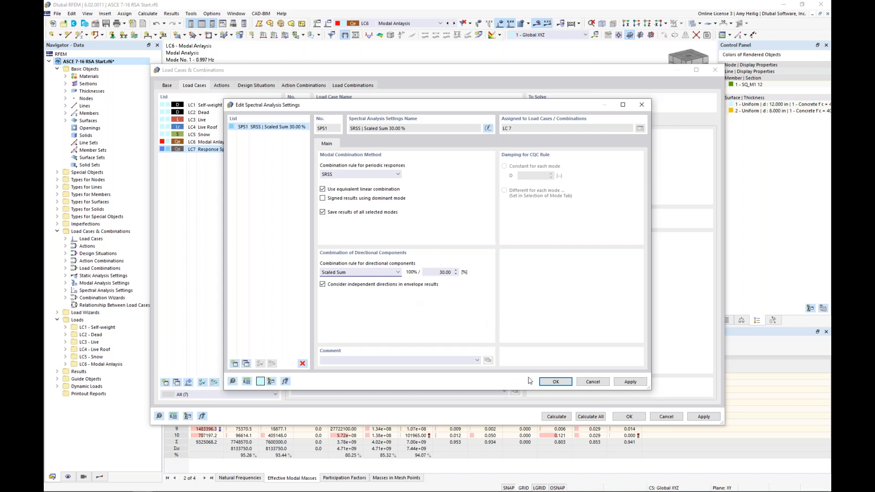
click(546, 382)
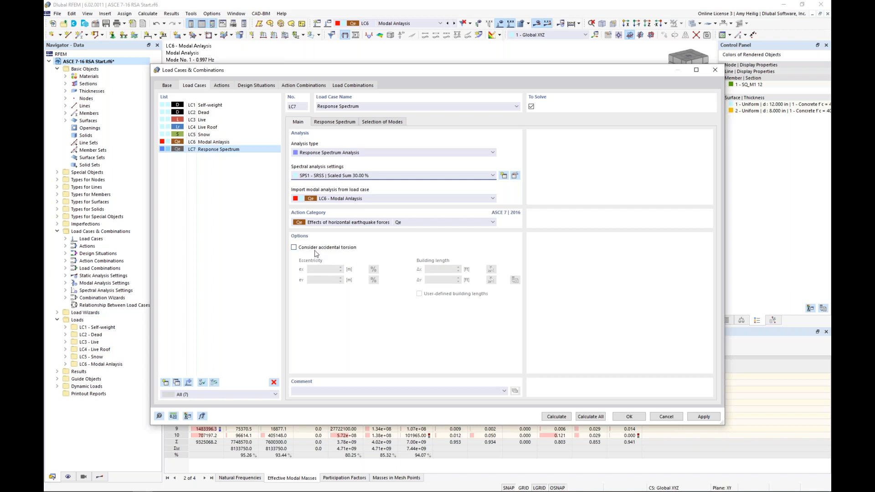
Consider accidental torsion in LC7 with 5% eccentricity in both X and Y
click(294, 247)
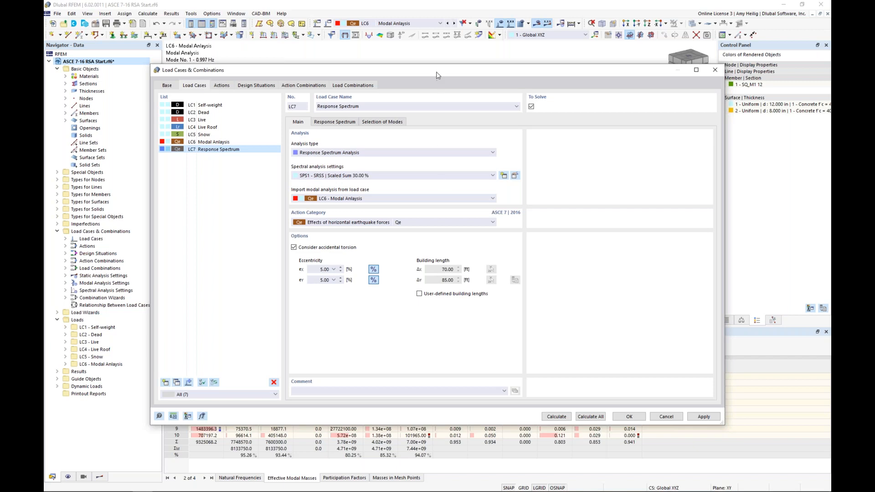
mouse_move(438, 73)
mouse_down()
mouse_move(430, 149)
mouse_move(441, 278)
mouse_move(432, 285)
mouse_move(441, 253)
mouse_move(440, 56)
mouse_up()
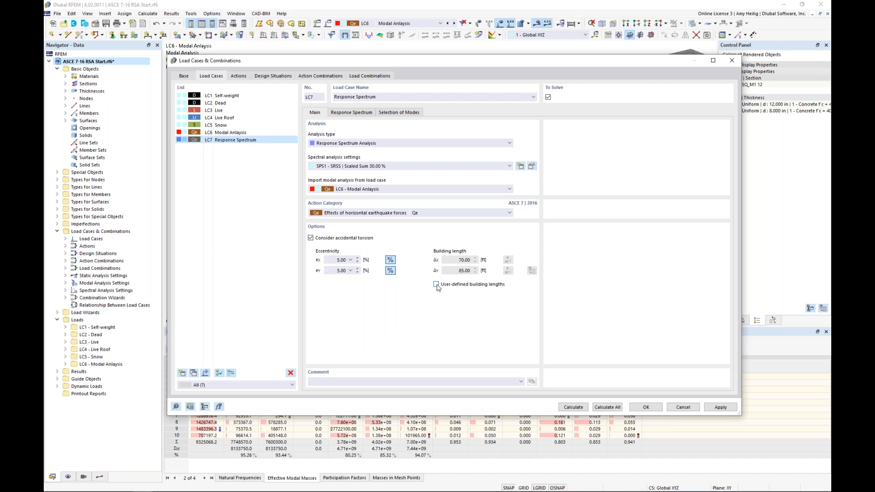
Turn off accidental torsion for LC7 and check its modal analysis import and action category choices, keeping LC6 and horizontal earthquake forces
click(310, 238)
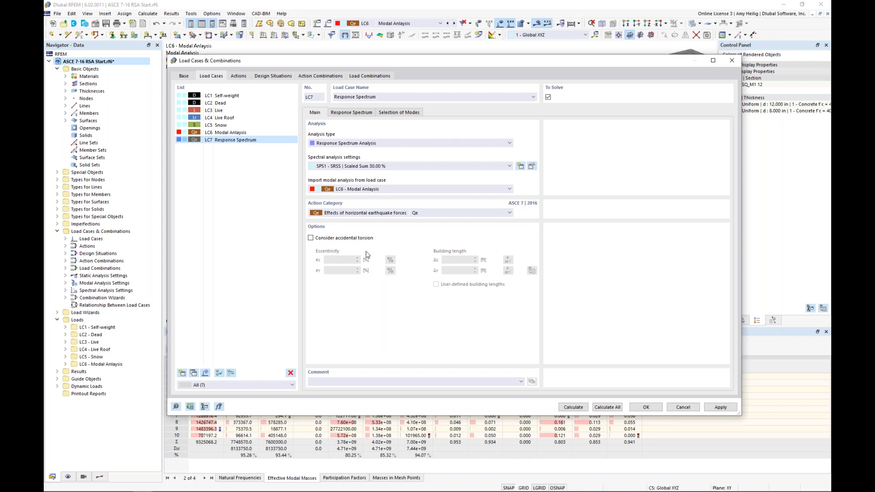
click(395, 192)
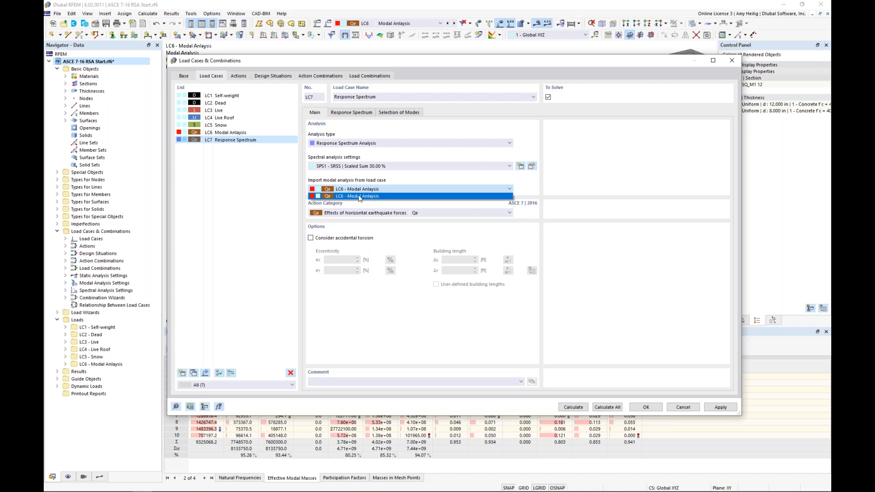
click(401, 180)
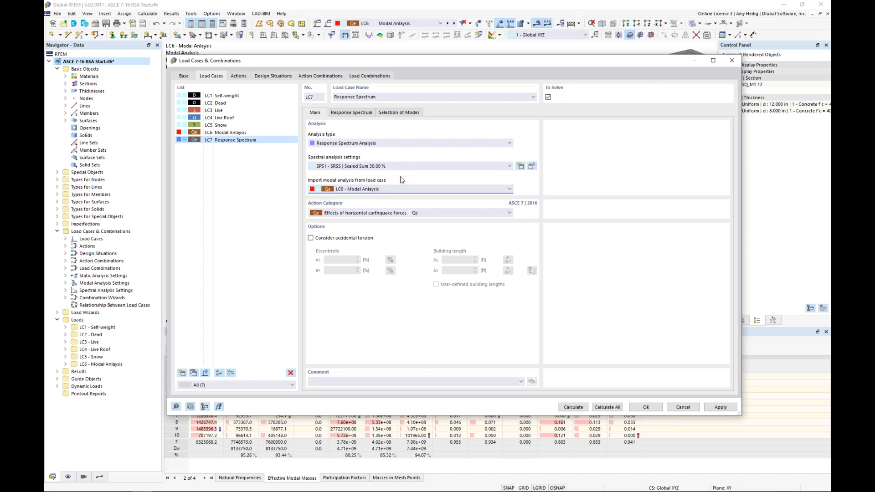
click(373, 213)
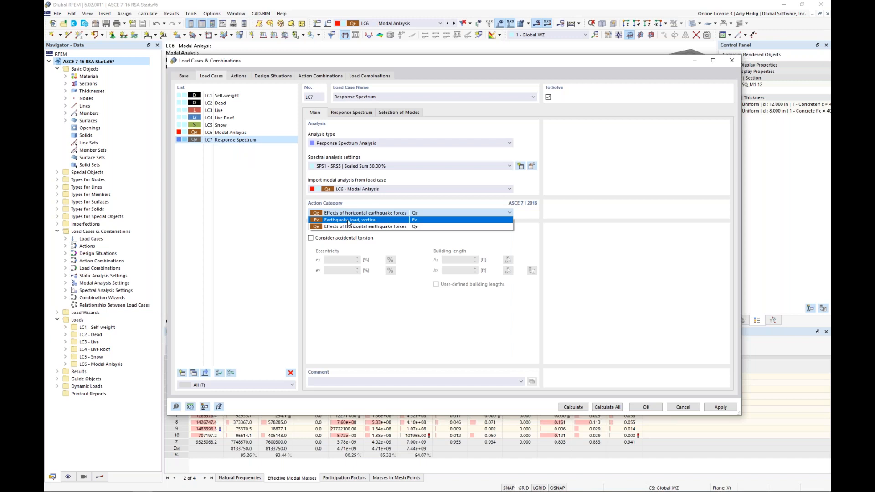
click(360, 204)
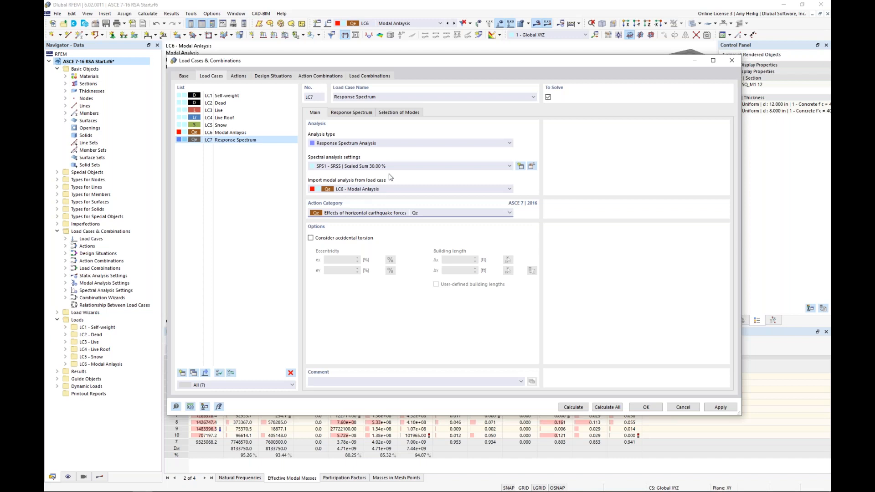
Assign response spectrum RS1 to LC7 in the X and Y directions and open RS1 for editing
click(354, 113)
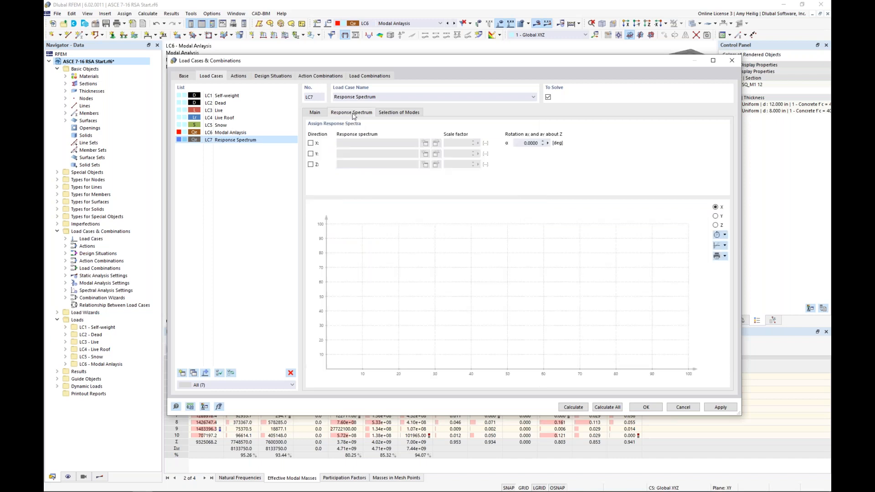
click(310, 143)
click(310, 154)
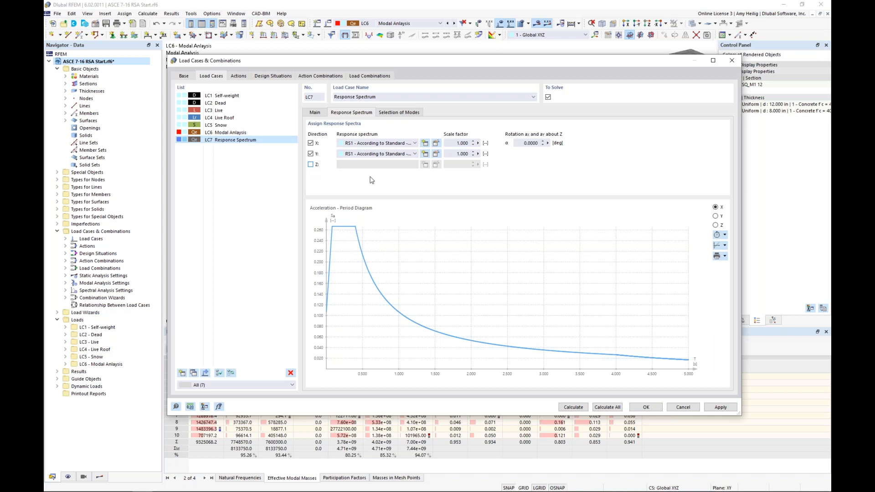
click(435, 144)
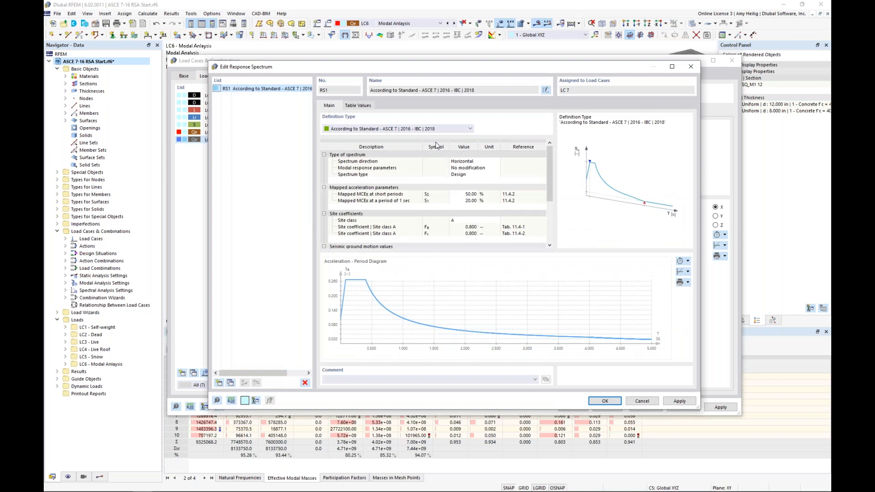
Try the User-Defined and Generate from Accelerogram definition types for response spectrum RS1
click(444, 129)
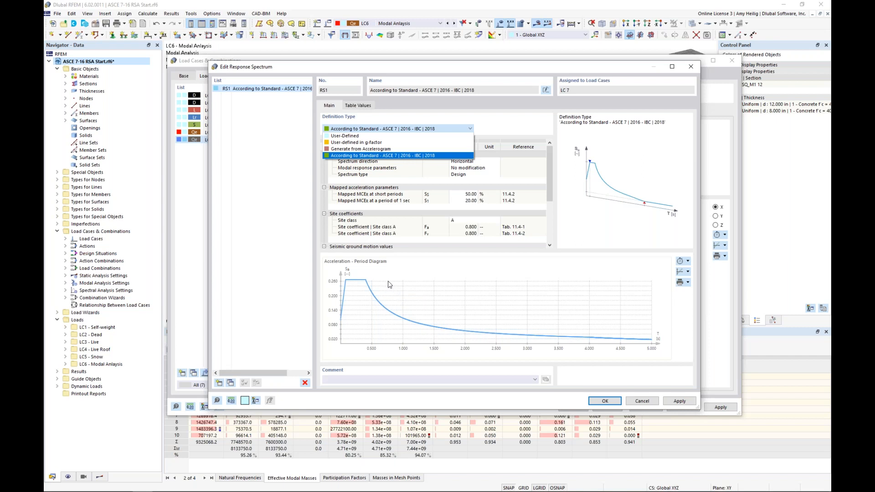
click(370, 139)
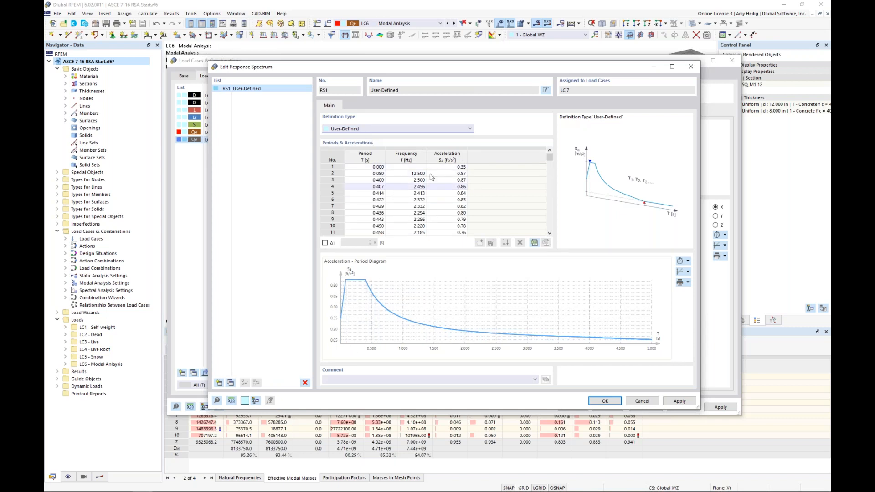
click(445, 128)
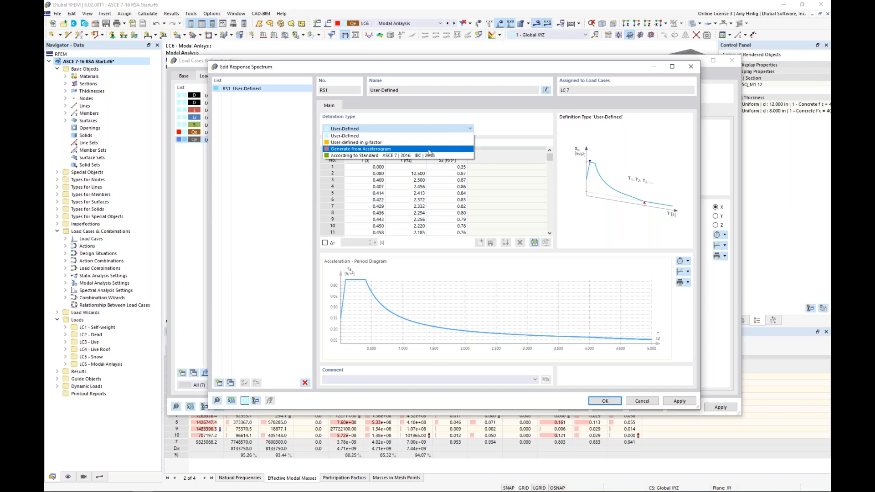
click(428, 149)
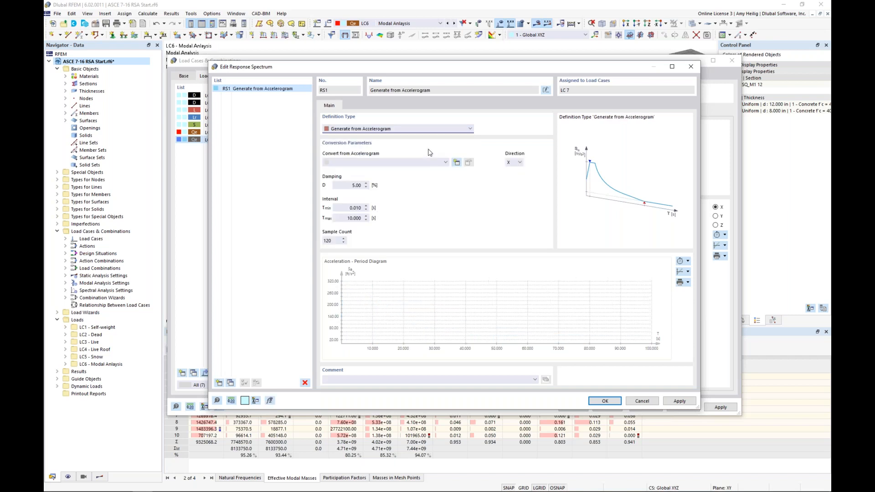
Start a new accelerogram with the From Library definition type and open the accelerogram library
click(456, 162)
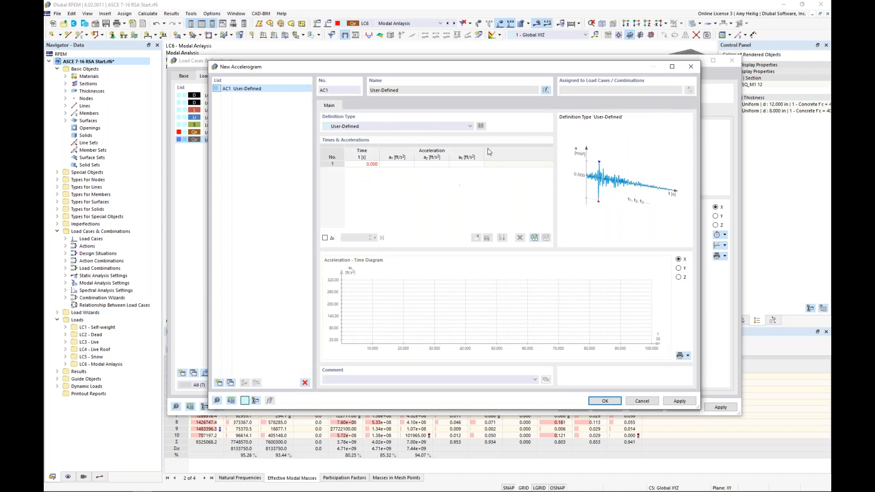
click(440, 126)
click(441, 140)
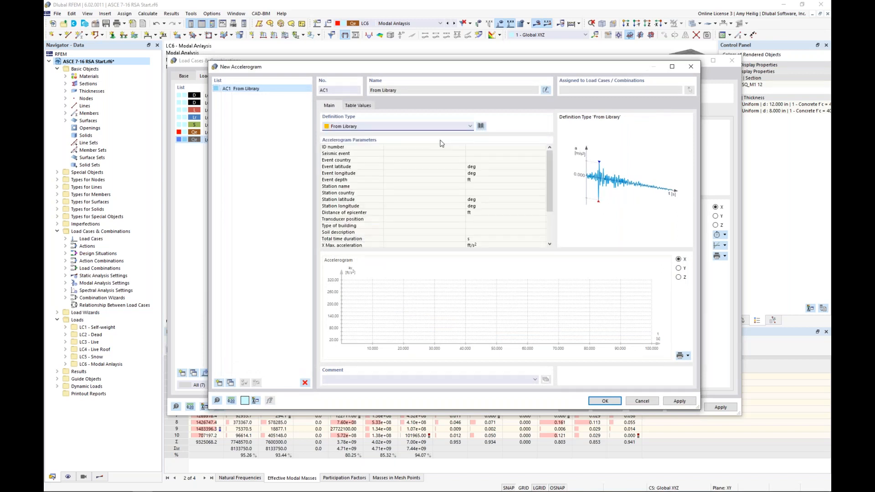
click(481, 126)
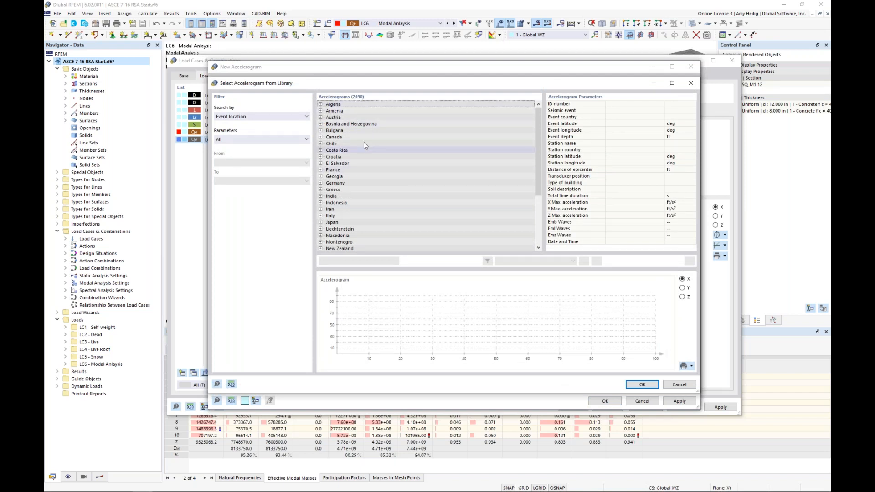
Preview the Denali, 11 Mar 2002 records under United States and choose the one from Alaska: TAPS Pump Station # 10
scroll(363, 130, down, 1)
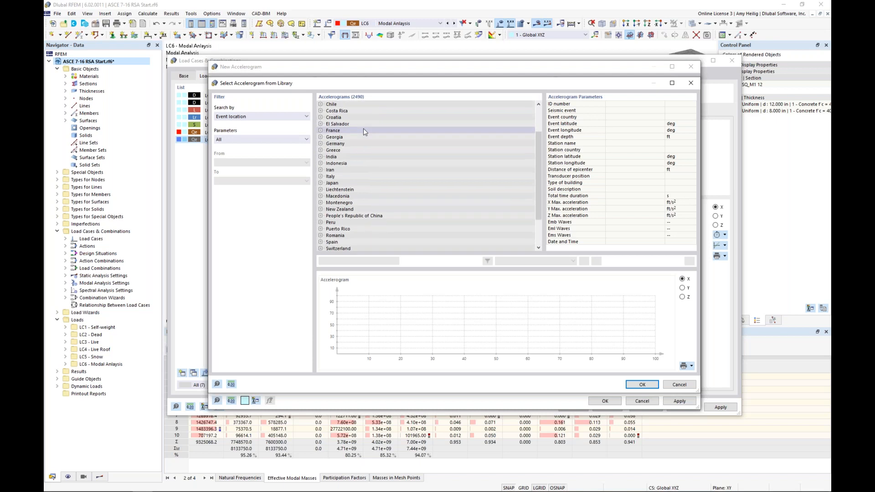
scroll(363, 130, down, 3)
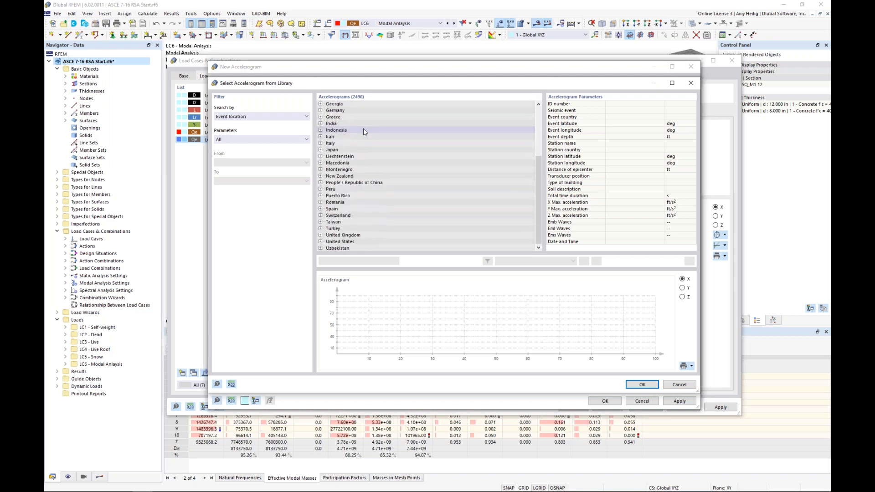
click(320, 241)
scroll(405, 182, down, 5)
click(406, 183)
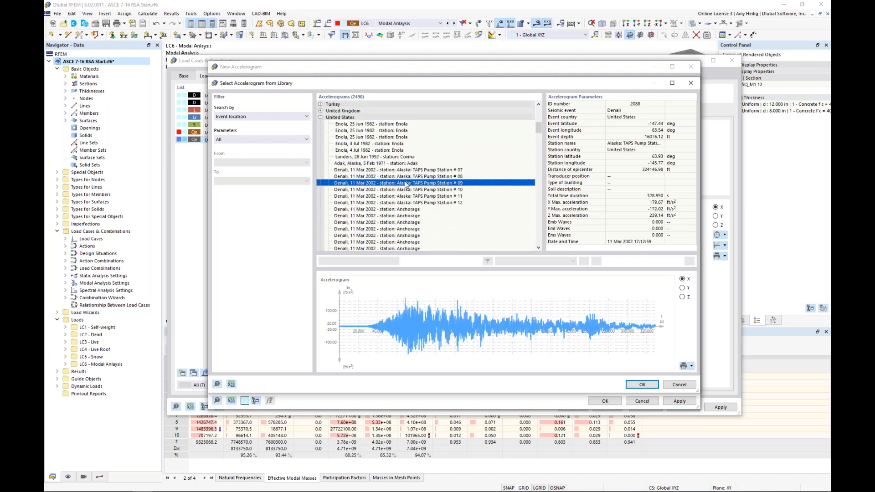
click(405, 202)
click(404, 216)
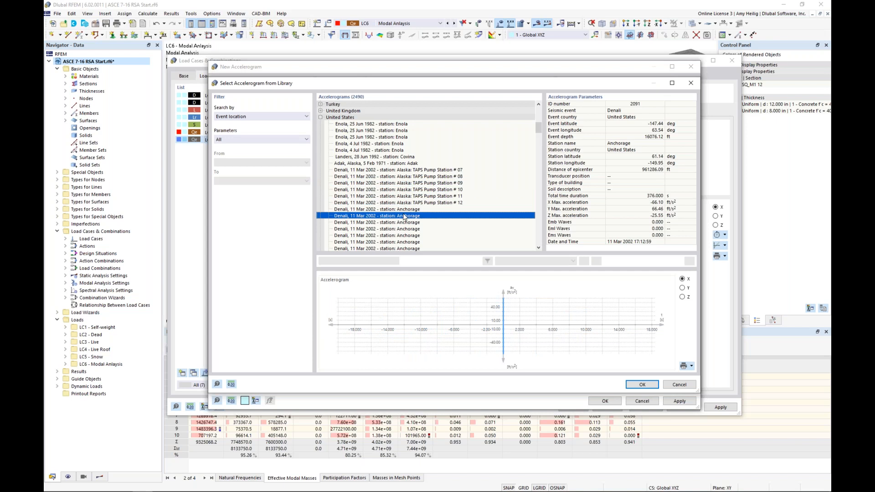
click(450, 190)
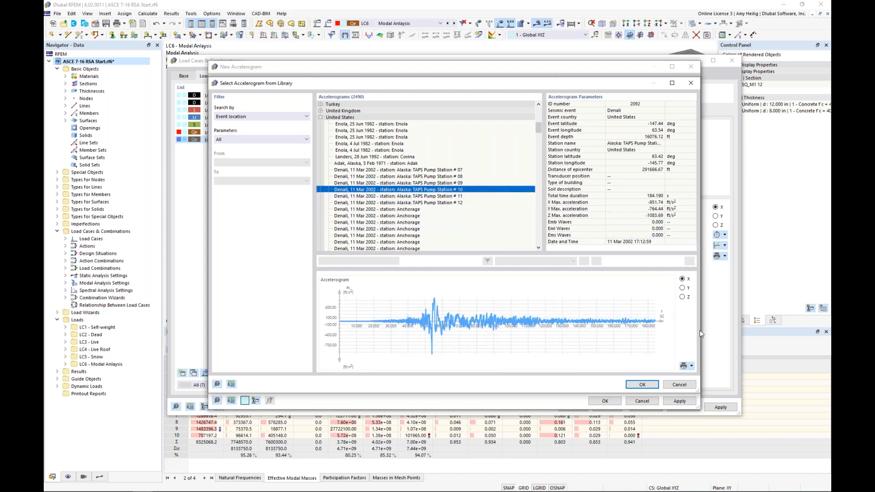
click(642, 384)
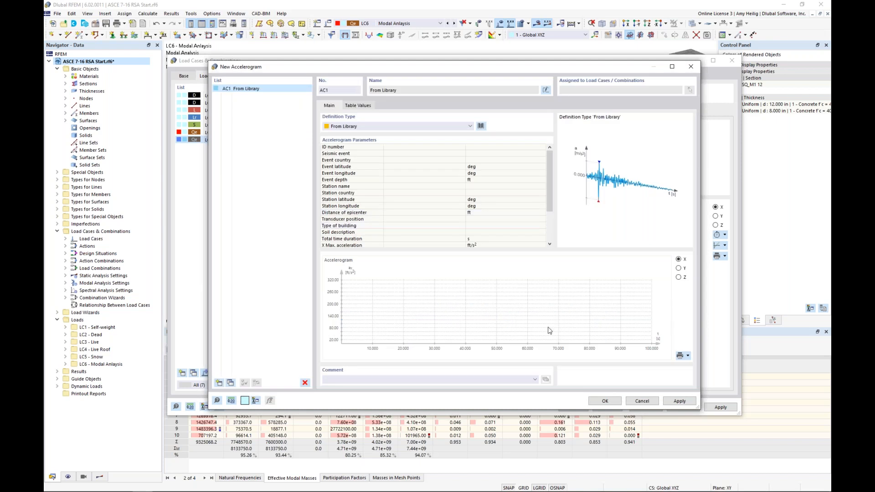
Discard the new accelerogram and return RS1's definition type to According to Standard - ASCE 7 | 2016 - IBC | 2018
click(641, 400)
click(371, 129)
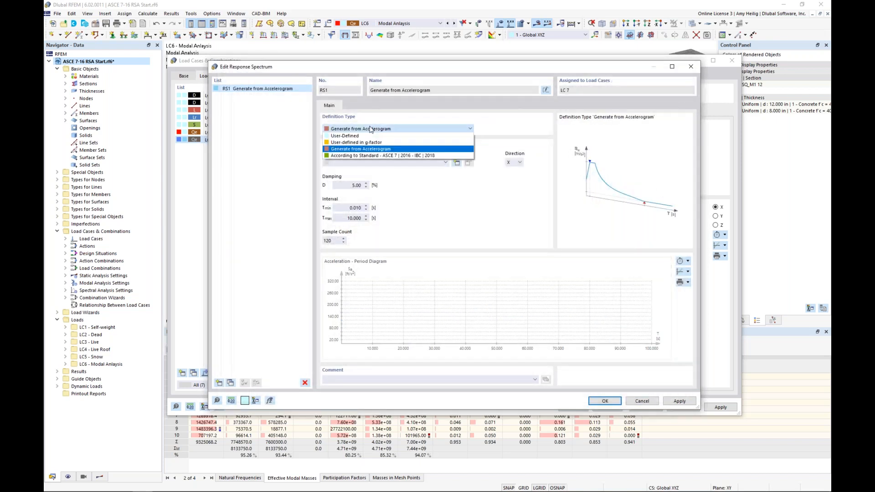
click(379, 161)
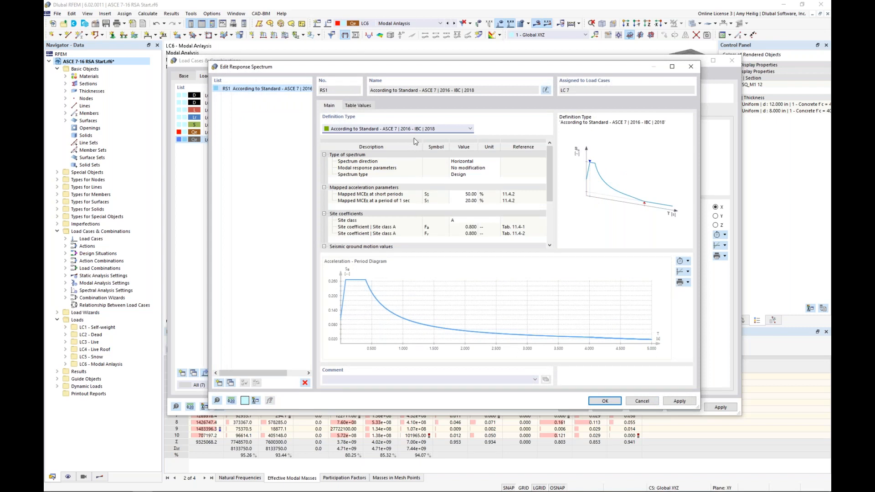
Review the spectrum direction options for RS1, keeping Horizontal
click(470, 163)
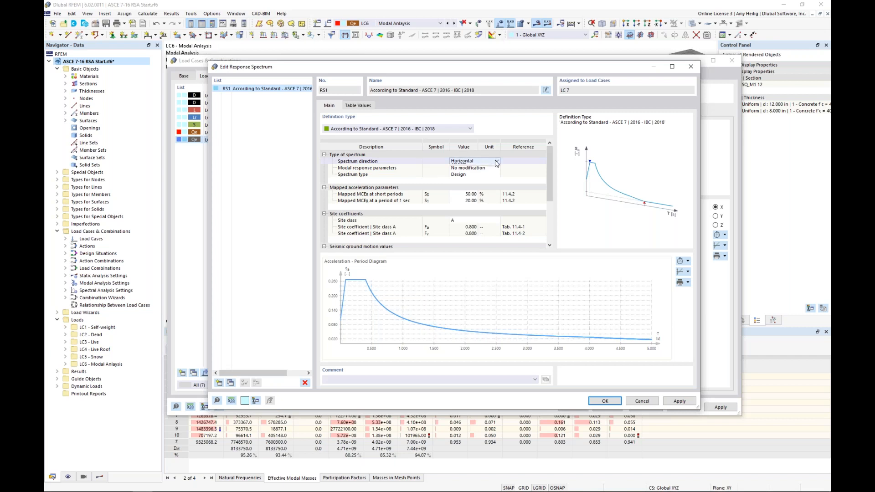
click(496, 162)
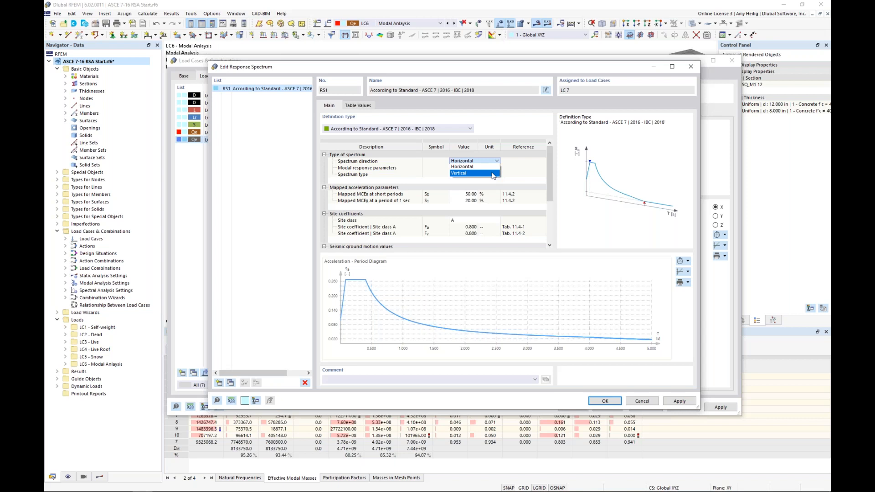
click(520, 168)
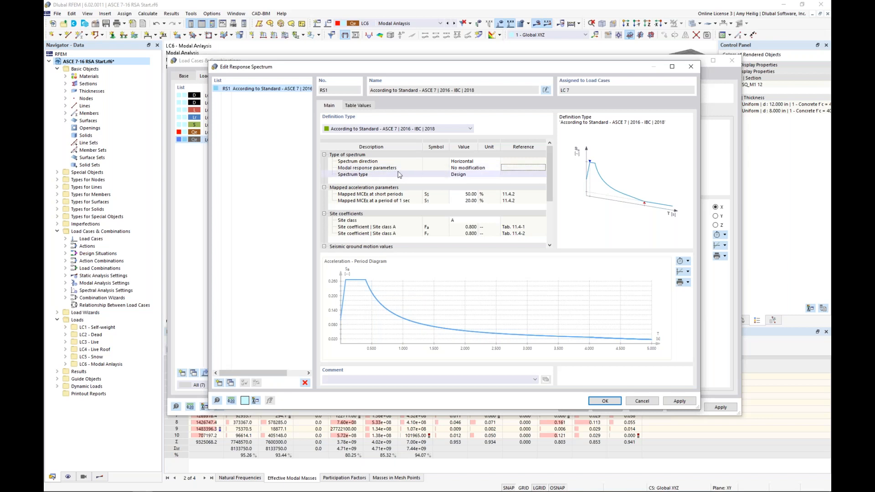
Set RS1's modal response parameters to Force related and review the importance and response modification factors
click(471, 168)
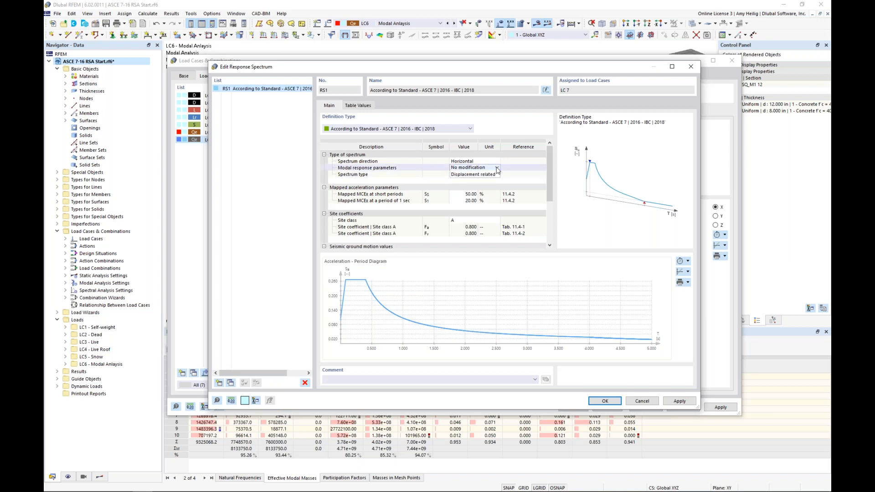
click(497, 168)
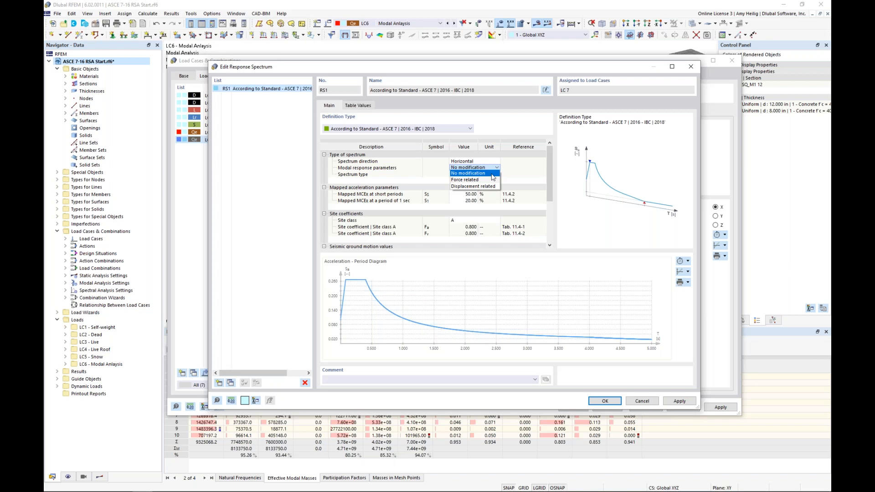
click(485, 180)
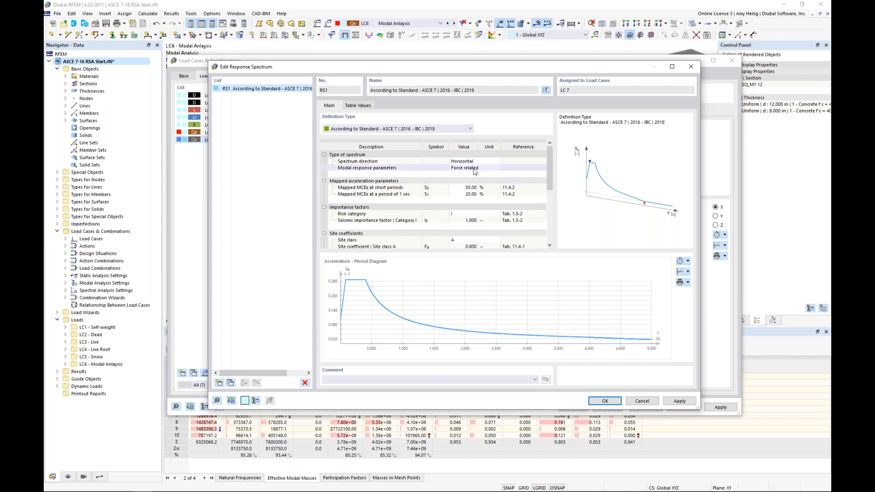
scroll(442, 217, down, 1)
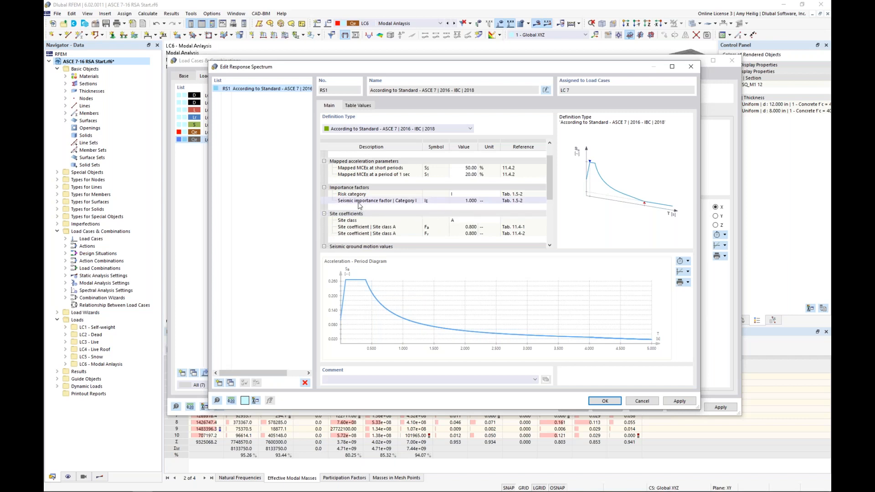
scroll(432, 210, down, 4)
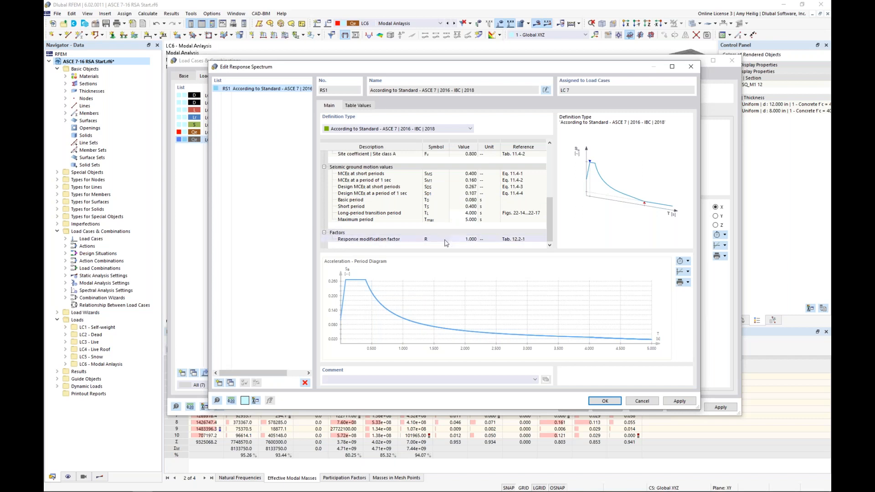
scroll(446, 243, up, 4)
Set RS1's modal response parameters to Displacement related and review the deflection amplification factor
click(496, 168)
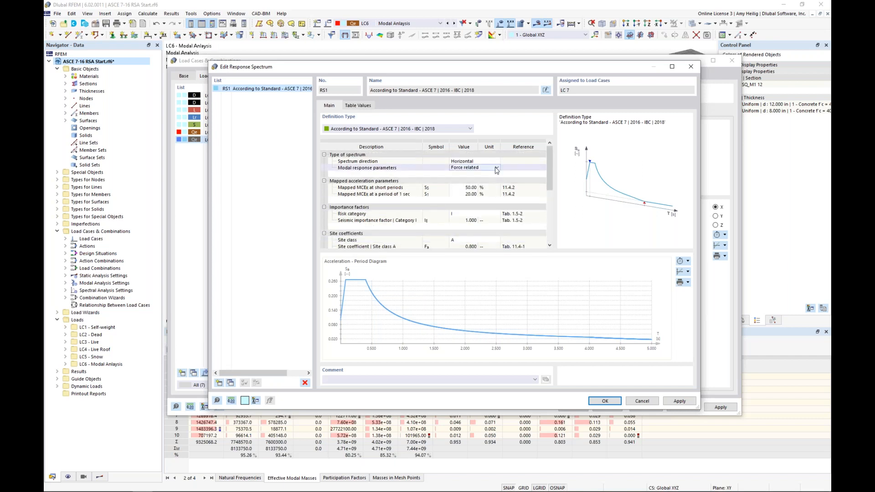
click(497, 168)
click(491, 187)
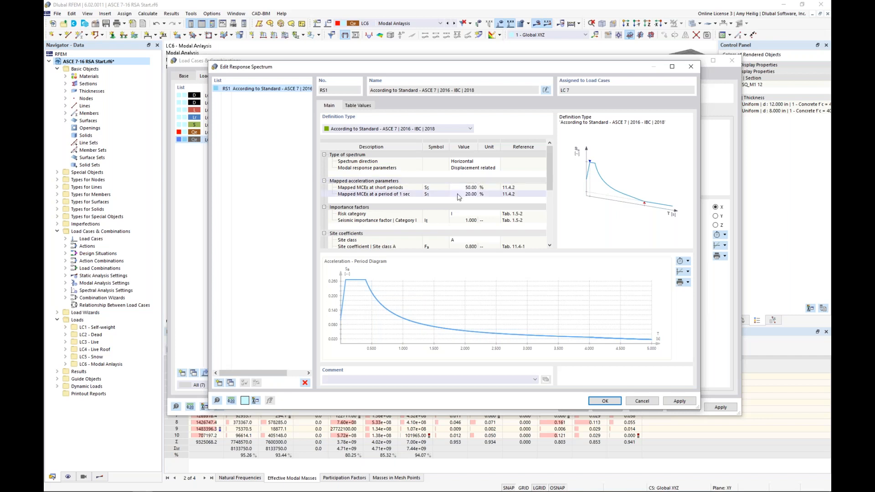
scroll(433, 225, down, 2)
scroll(433, 225, down, 3)
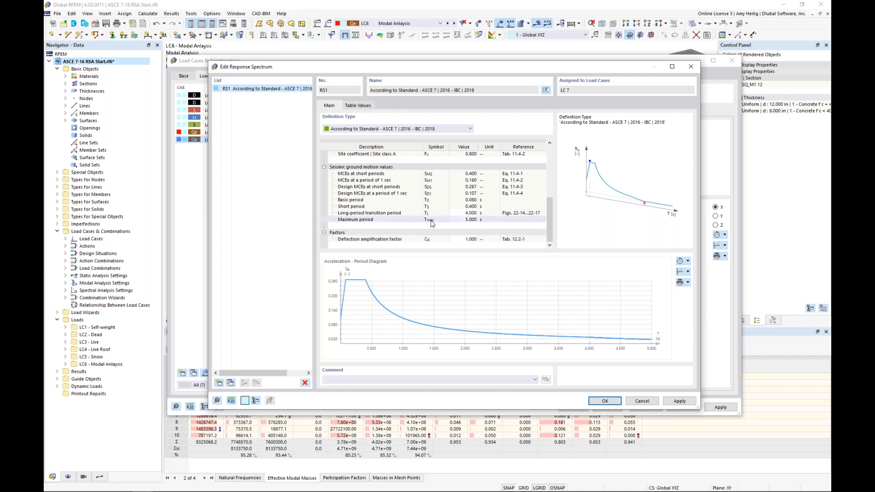
scroll(432, 223, up, 5)
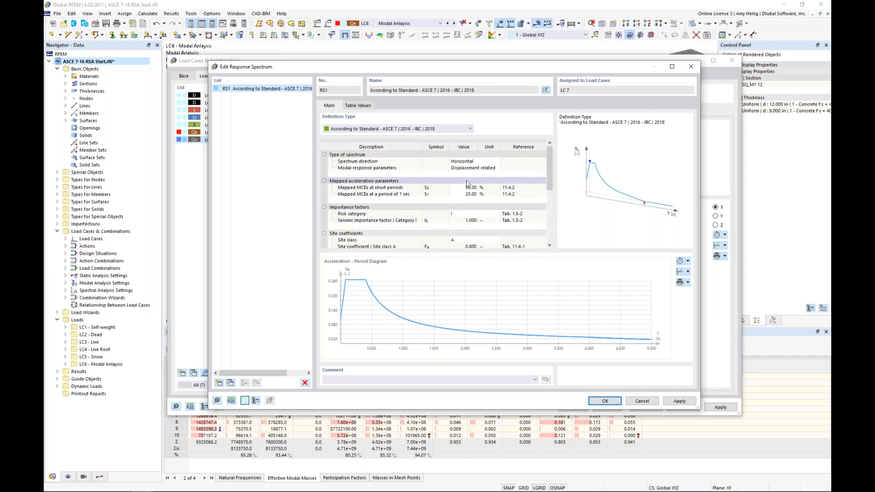
Set RS1's modal response parameters to No modification and review the spectrum type options, keeping Design
click(476, 167)
click(476, 169)
click(486, 176)
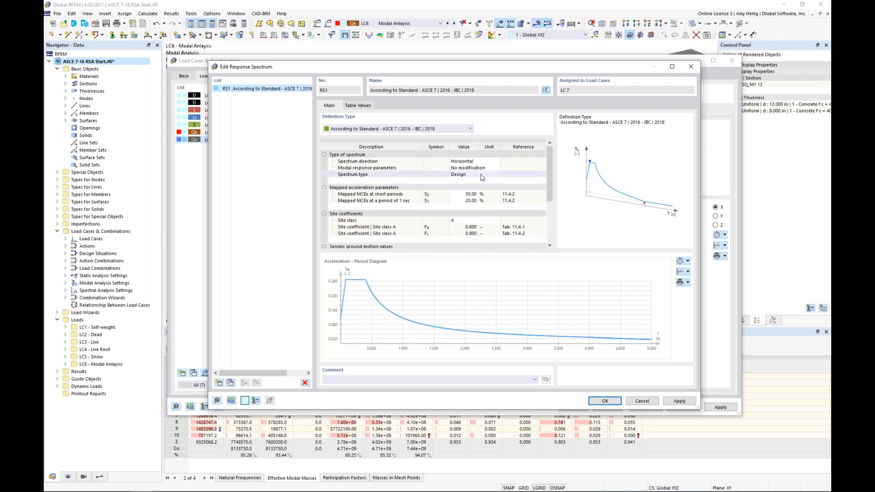
click(482, 175)
click(497, 175)
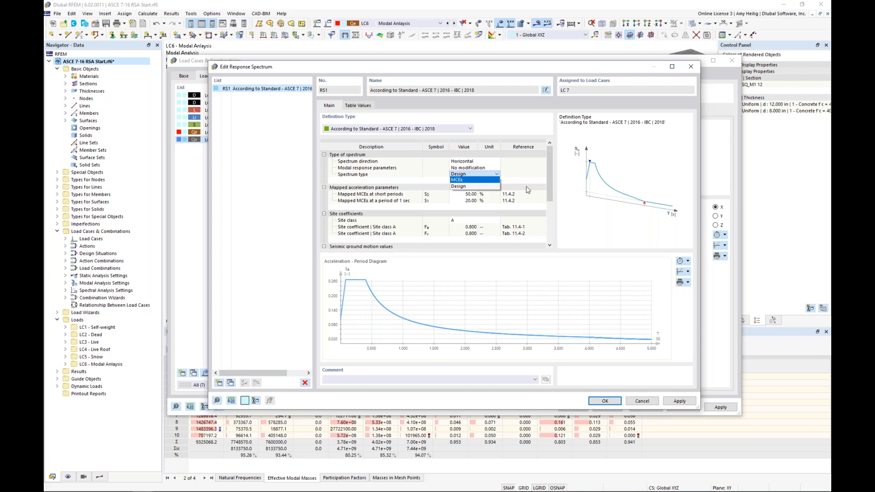
click(491, 185)
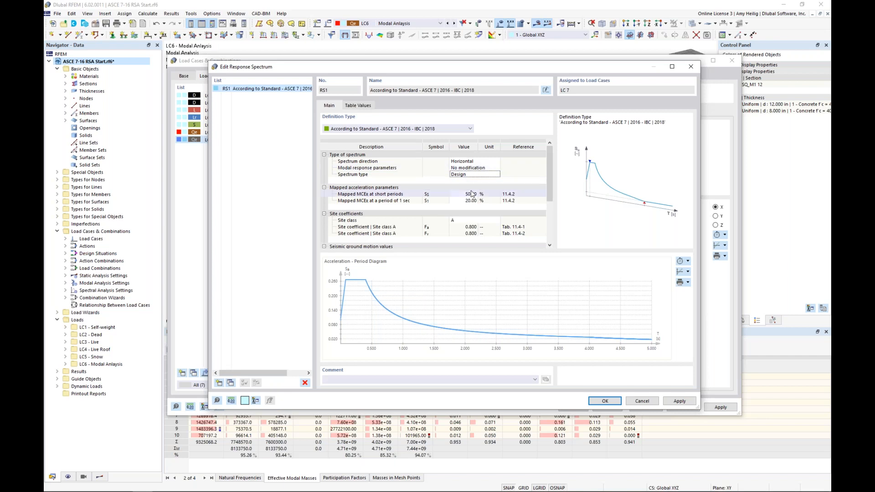
Set RS1's site class to C and review the seismic ground motion values
scroll(471, 196, down, 1)
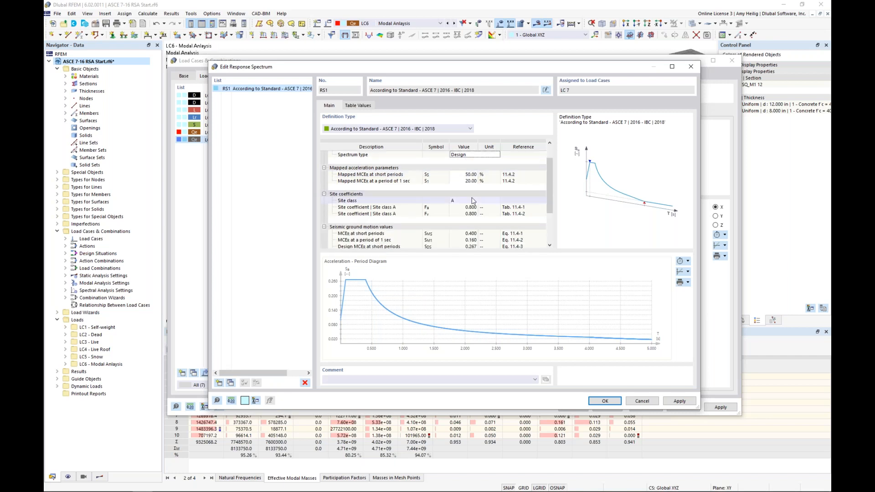
click(472, 201)
click(498, 201)
click(474, 219)
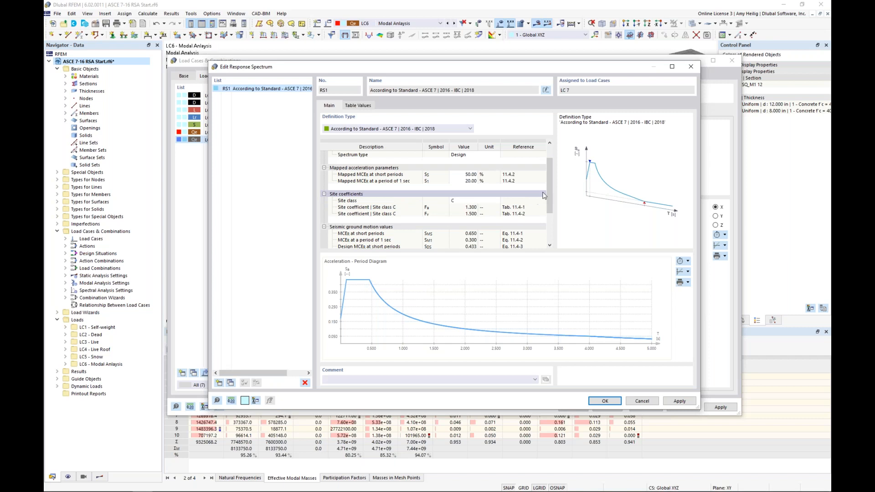
scroll(548, 199, down, 1)
drag(546, 195, 545, 217)
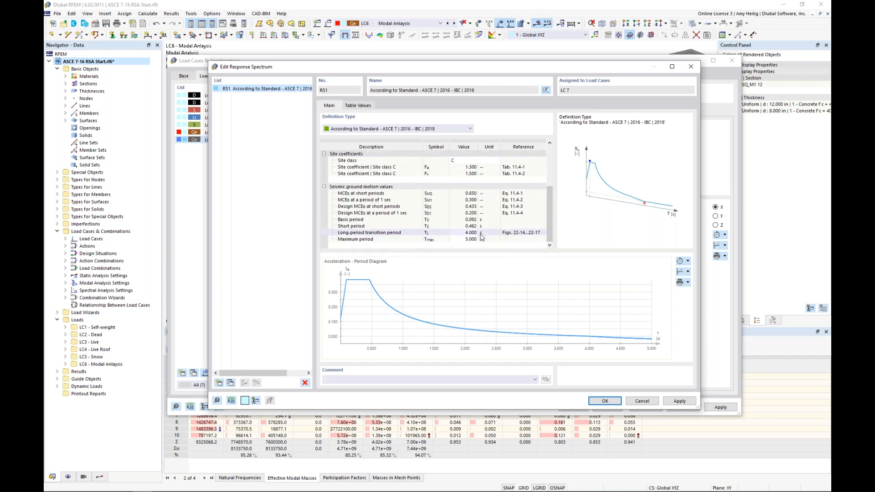
Switch to Chrome and view Dlubal's Snow Load, Wind Speed, and Seismic Load Maps page for Philadelphia
key(super+Tab)
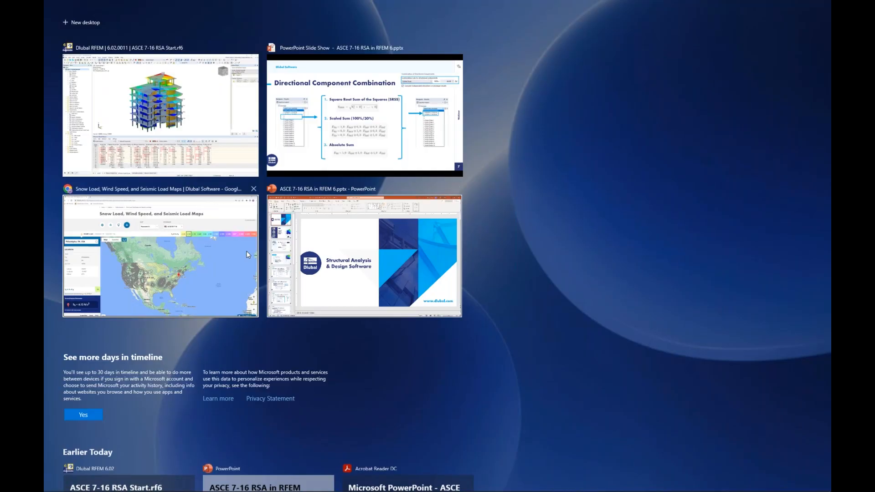
click(247, 251)
scroll(132, 105, up, 2)
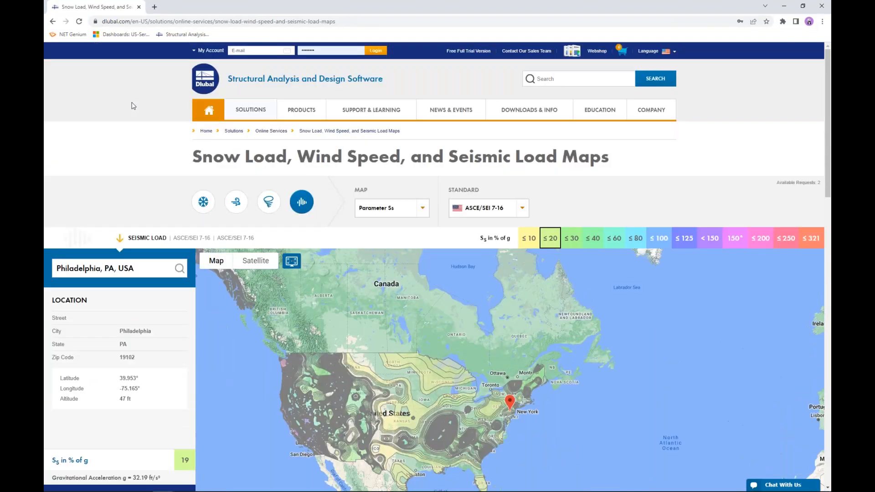
mouse_move(261, 111)
scroll(131, 103, down, 1)
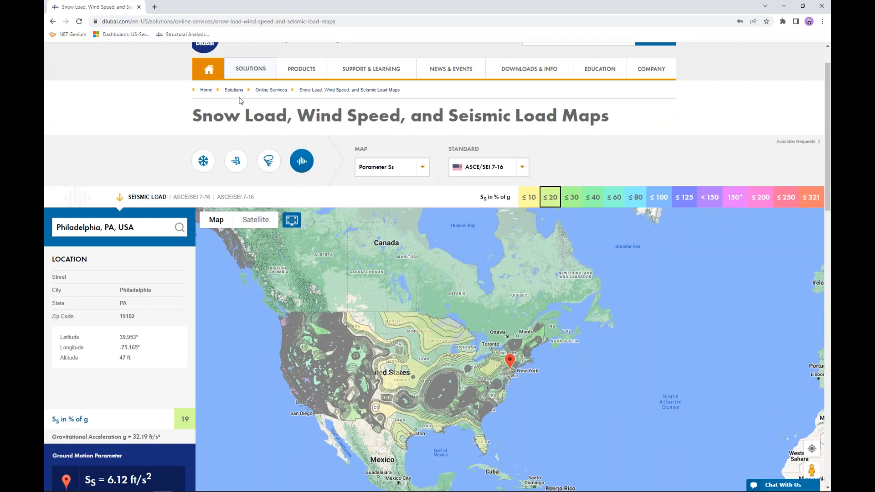
Browse the seismic standards available for the load map, keeping ASCE/SEI 7-16
click(527, 170)
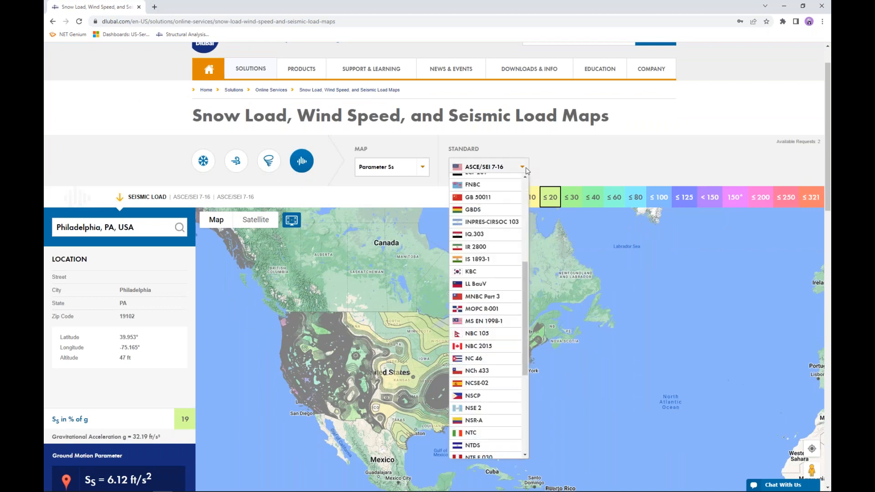
scroll(525, 292, up, 2)
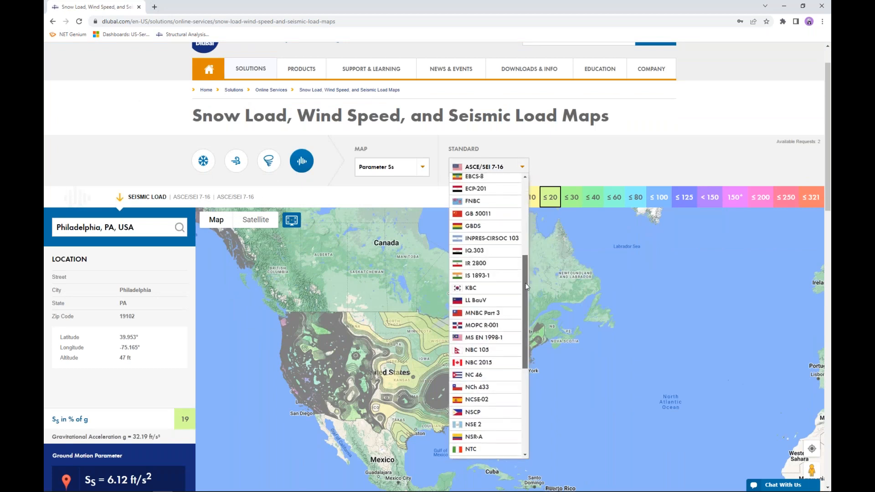
scroll(522, 285, down, 2)
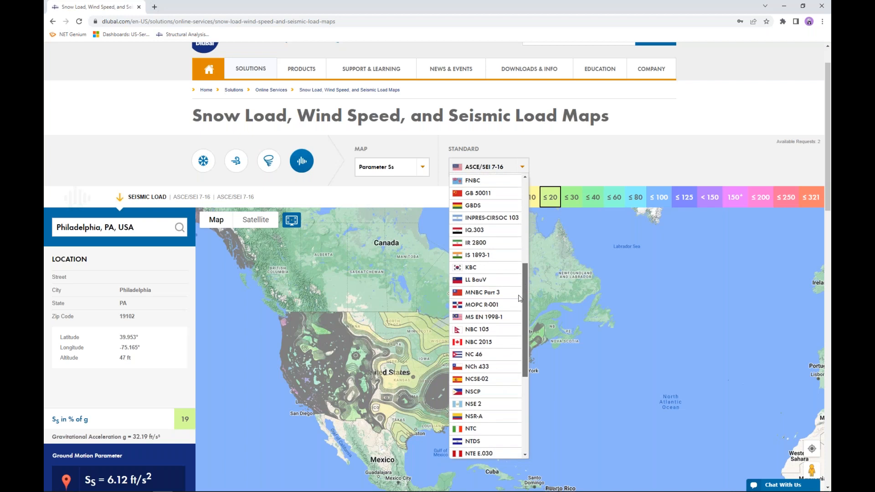
scroll(525, 326, down, 2)
scroll(524, 310, up, 4)
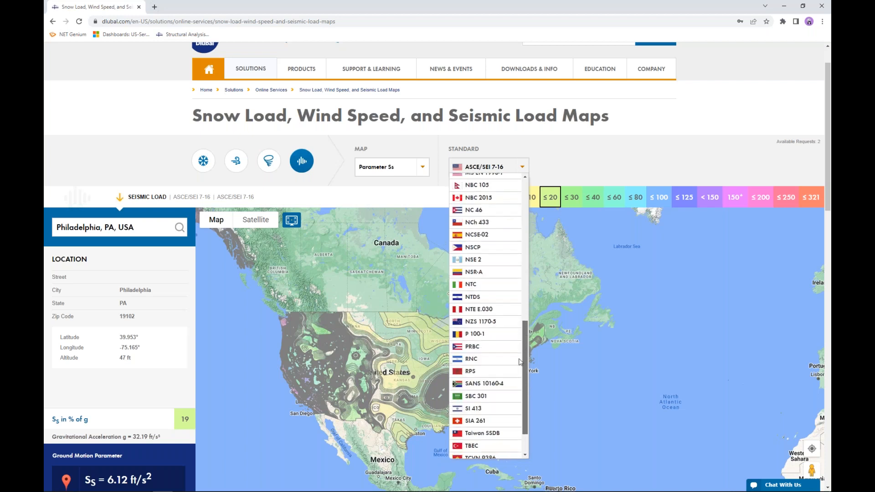
click(576, 162)
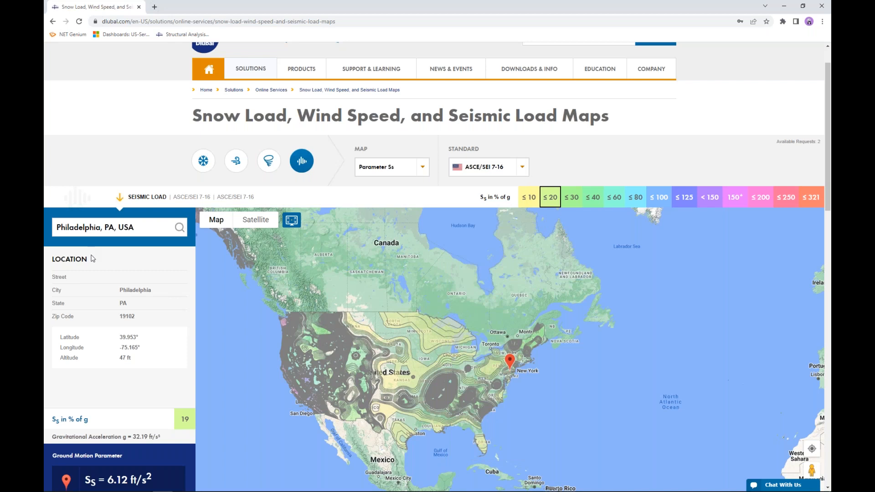
Review the Philadelphia location data and the seismic map parameters offered, such as Parameter S1 and Period TL
scroll(85, 142, down, 2)
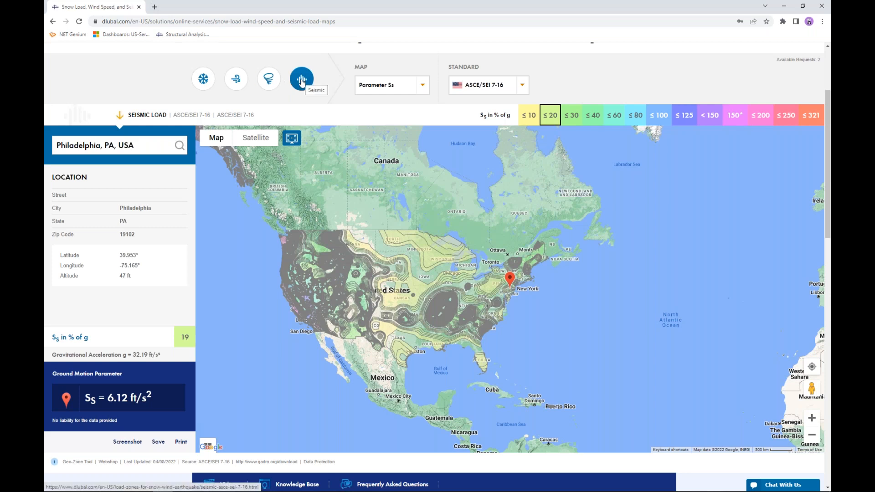
click(424, 87)
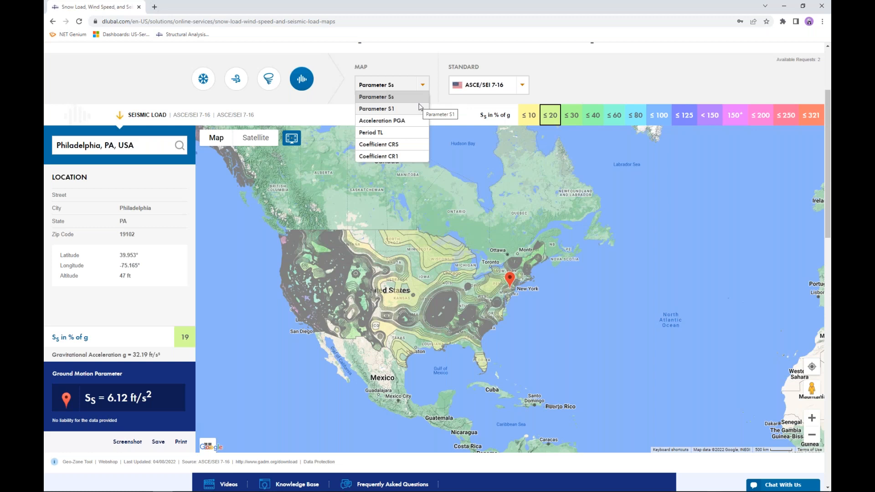
scroll(424, 76, up, 2)
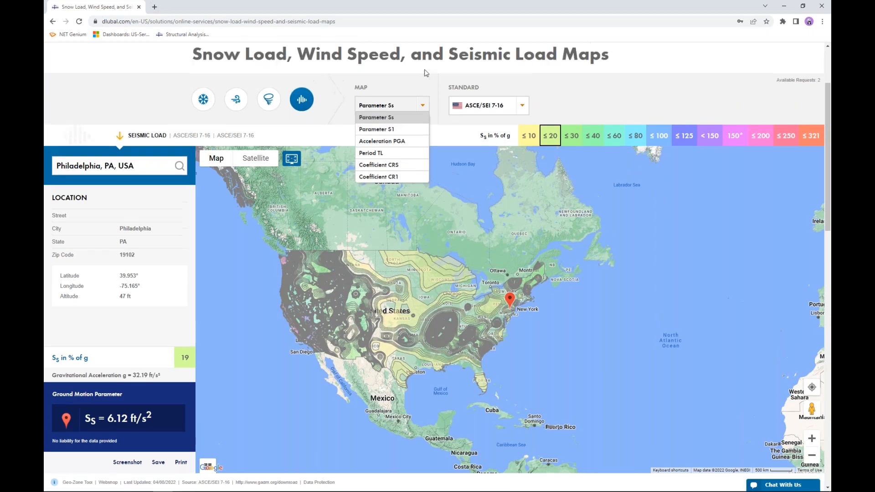
scroll(428, 89, up, 2)
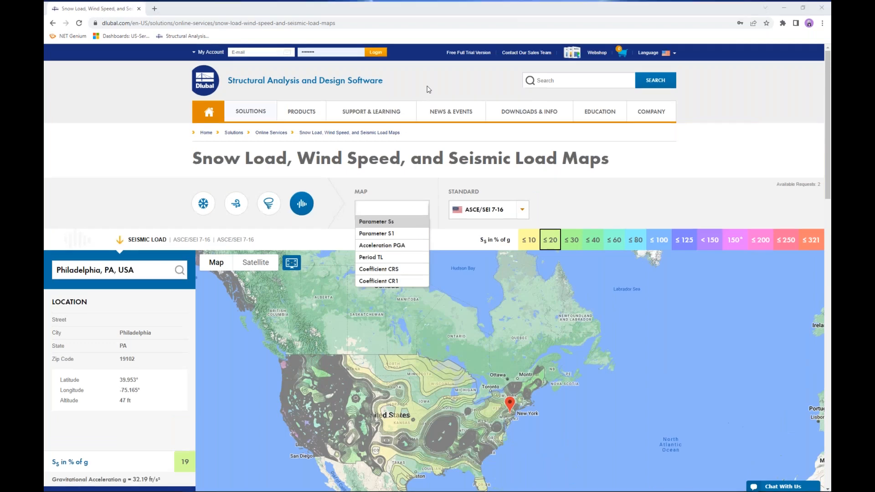
Switch back to RFEM, check RS1's mapped acceleration parameters and accept the response spectrum definition
key(super+Tab)
click(408, 100)
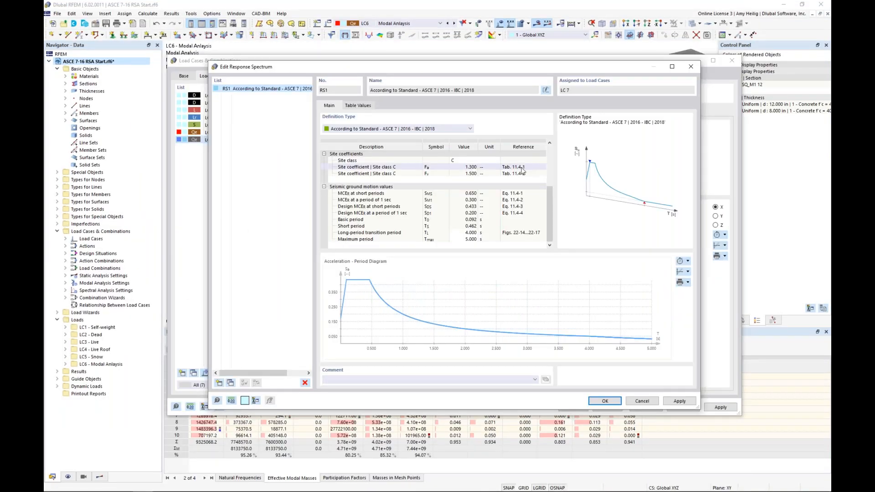
scroll(549, 198, up, 1)
scroll(554, 197, up, 3)
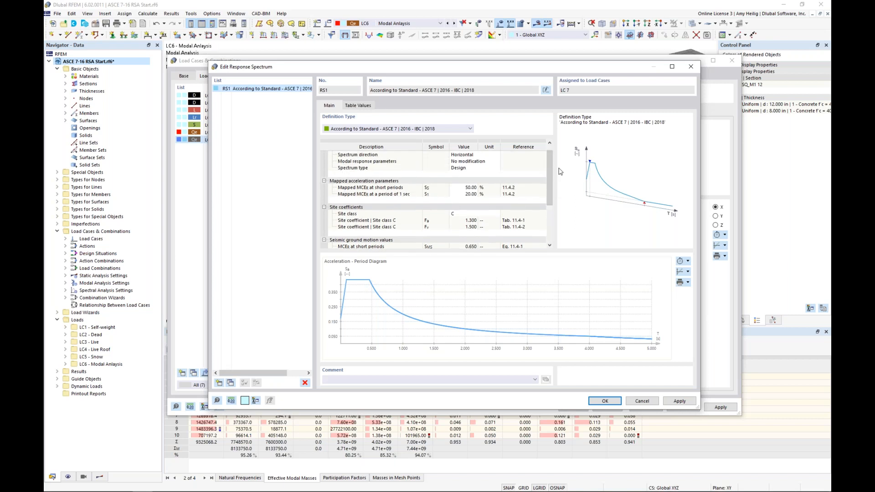
click(604, 401)
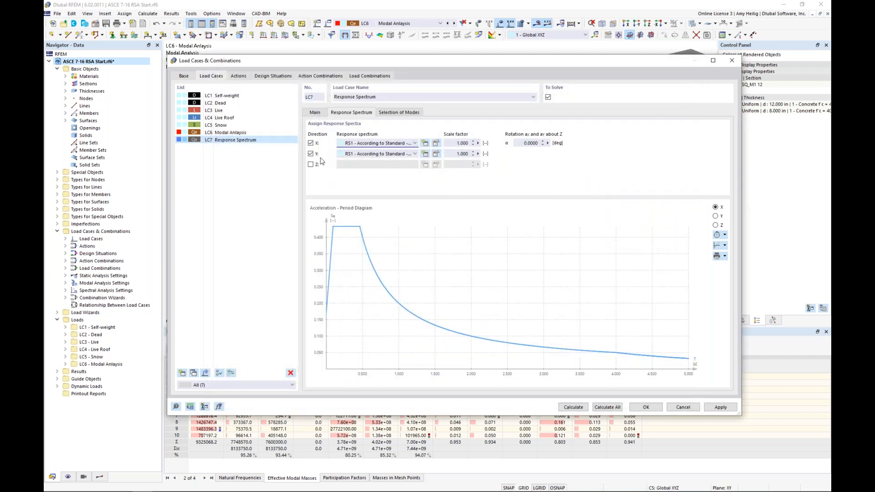
Deactivate LC7's modes with an effective modal mass factor below 0.03 and calculate the response spectrum load case
click(396, 115)
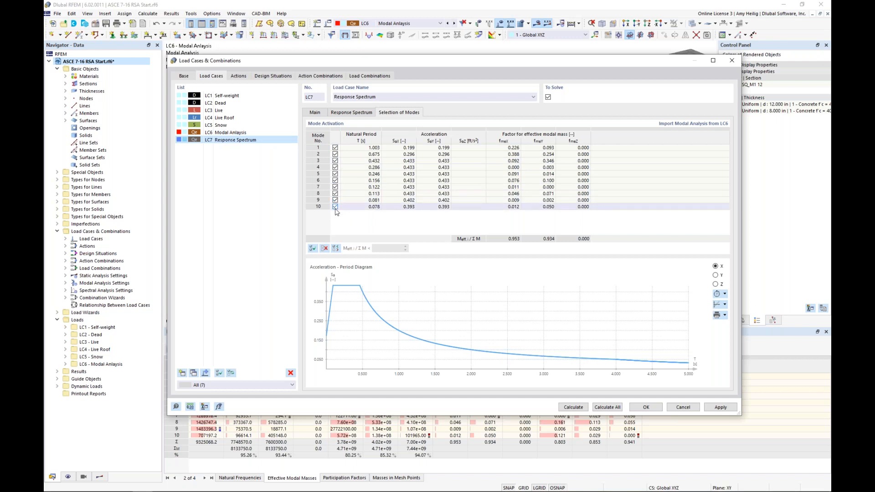
click(337, 248)
double_click(393, 248)
text(0.03)
click(439, 228)
click(320, 114)
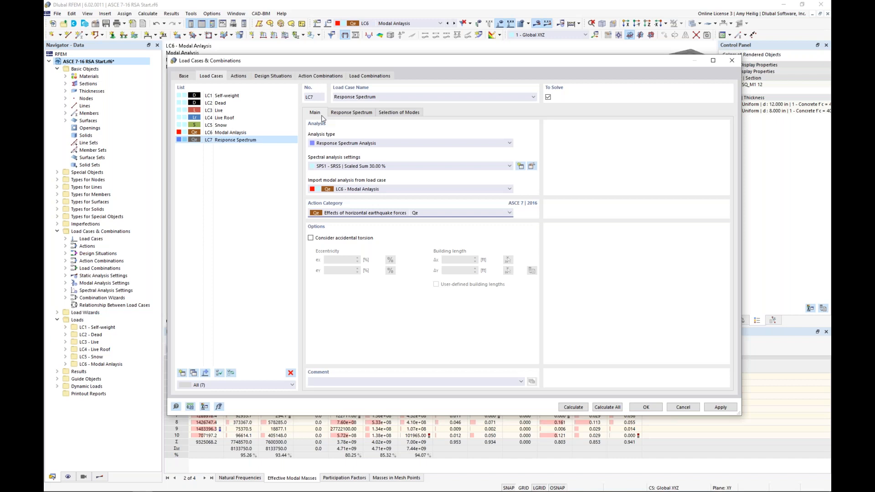
click(568, 408)
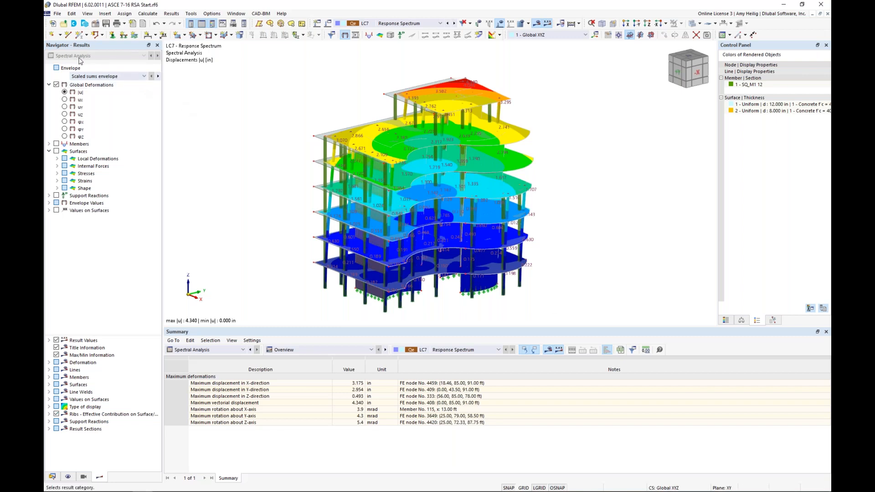
View LC7's deformations for X 100% | Y 30% and X, Mode Shape 1, ending on the Scaled sums envelope
click(128, 76)
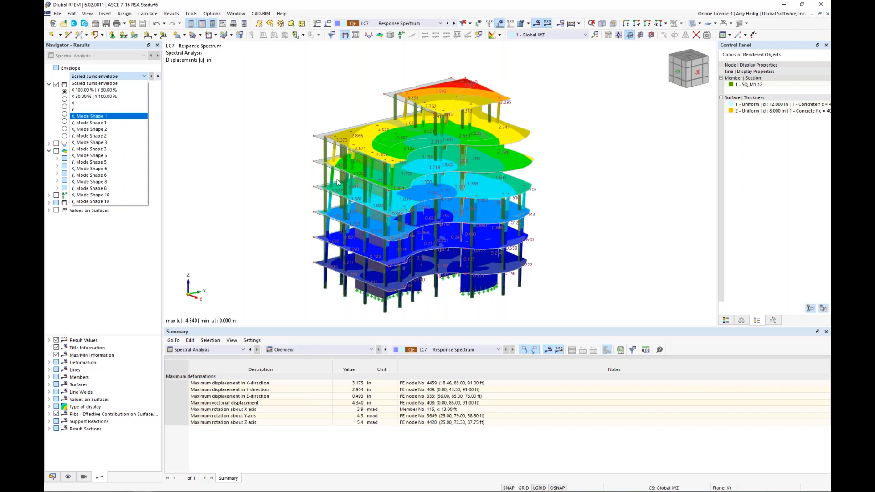
click(87, 93)
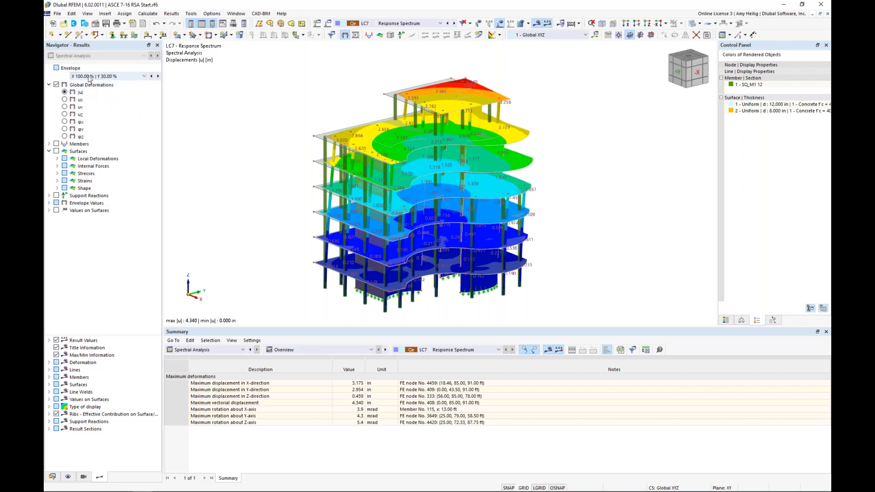
click(87, 77)
click(81, 117)
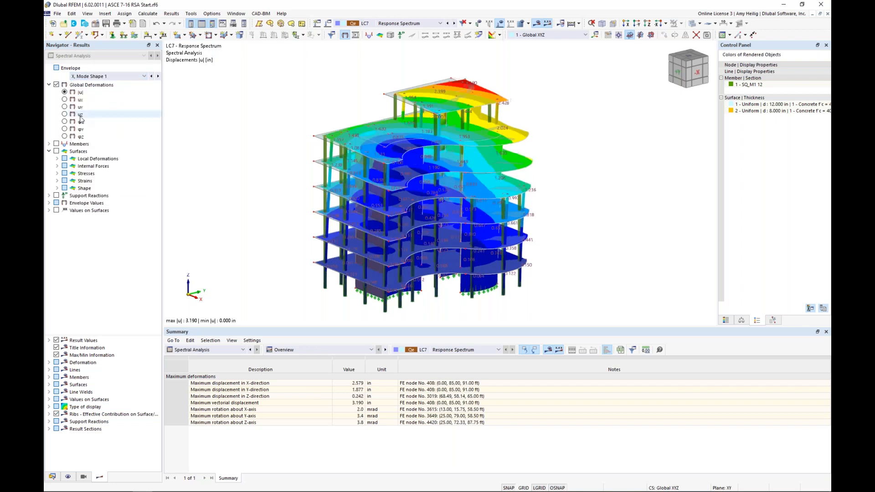
click(126, 78)
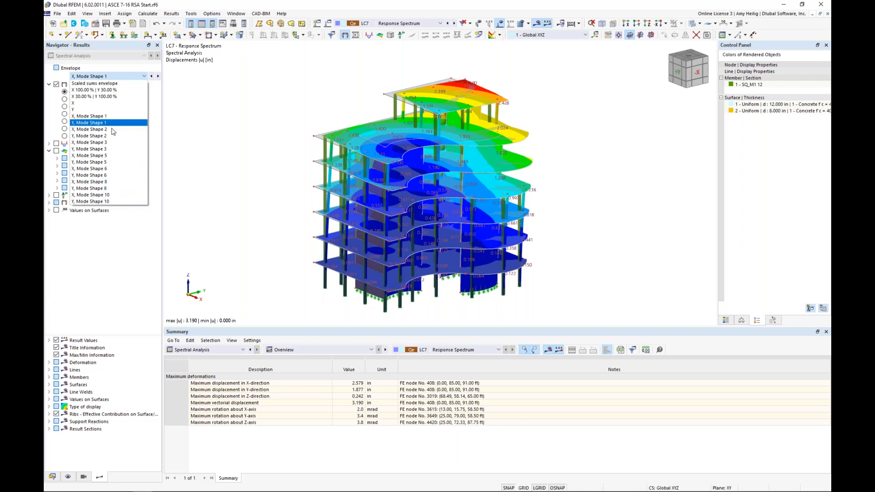
click(100, 84)
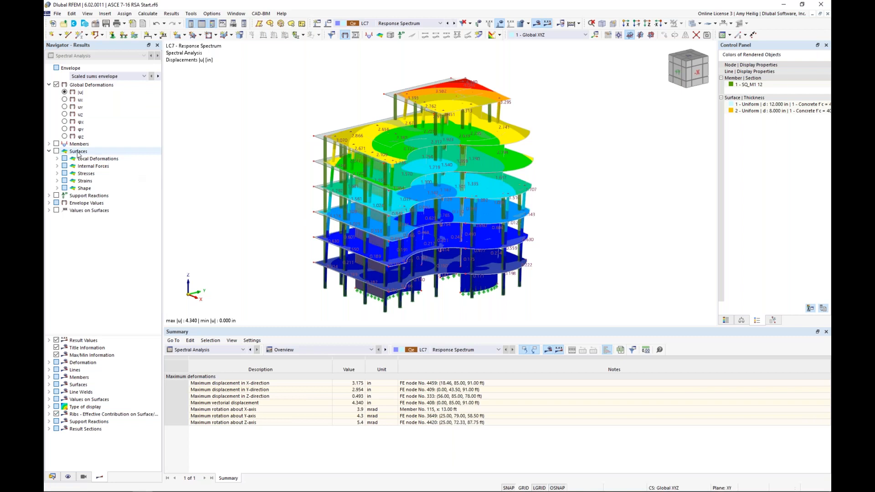
Display the member axial forces N for LC7 and inspect the columns in the upper storeys
click(50, 144)
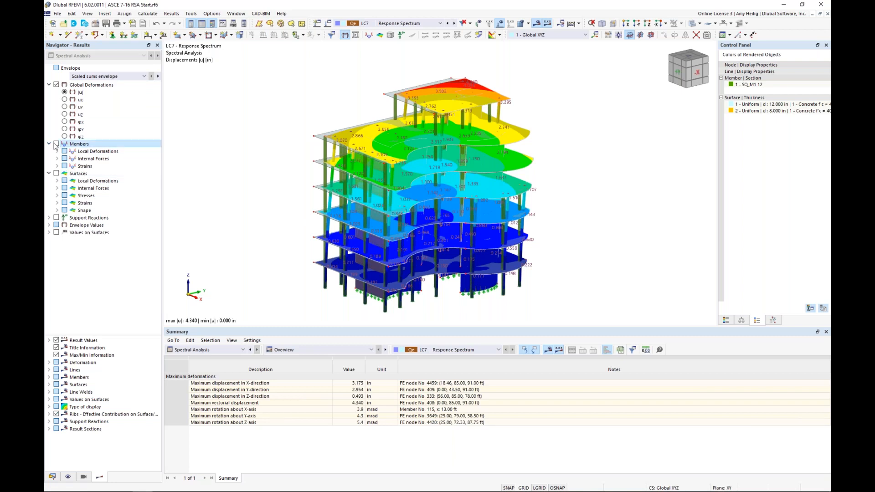
click(56, 144)
click(58, 158)
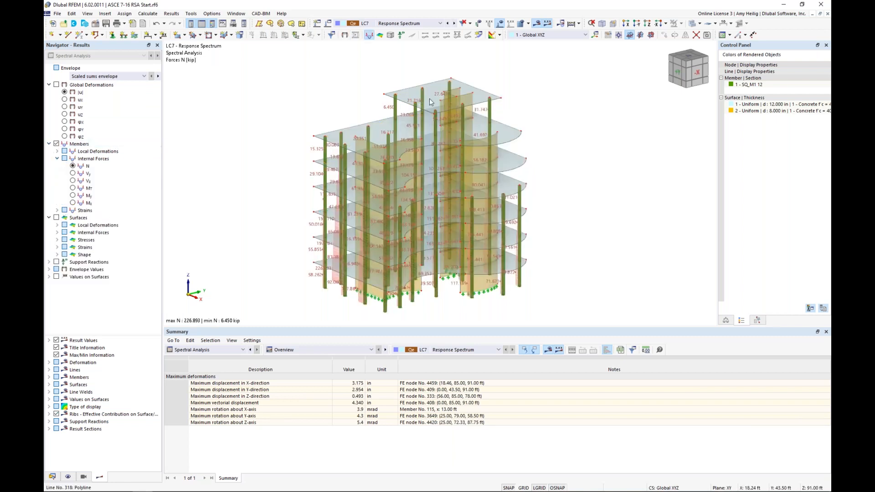
ctrl+middle_drag(432, 103, 435, 110)
scroll(434, 109, up, 6)
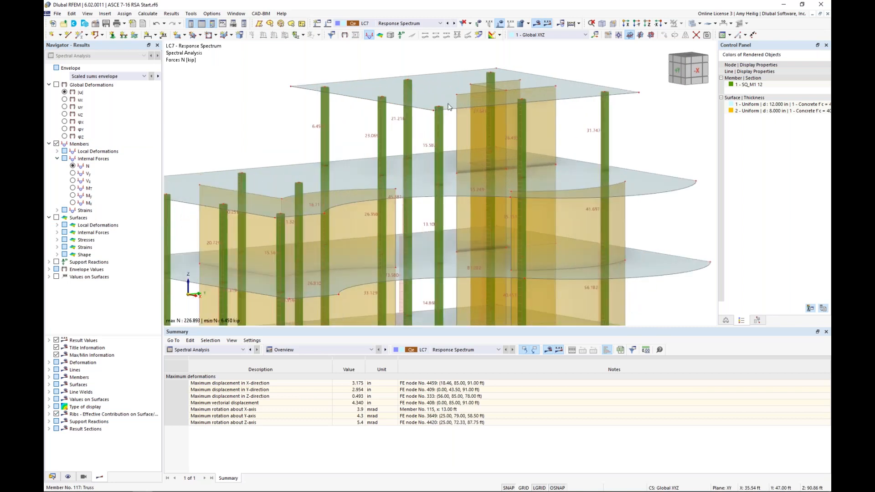
Show the model as a wireframe and display the members' shear forces Vy
click(691, 23)
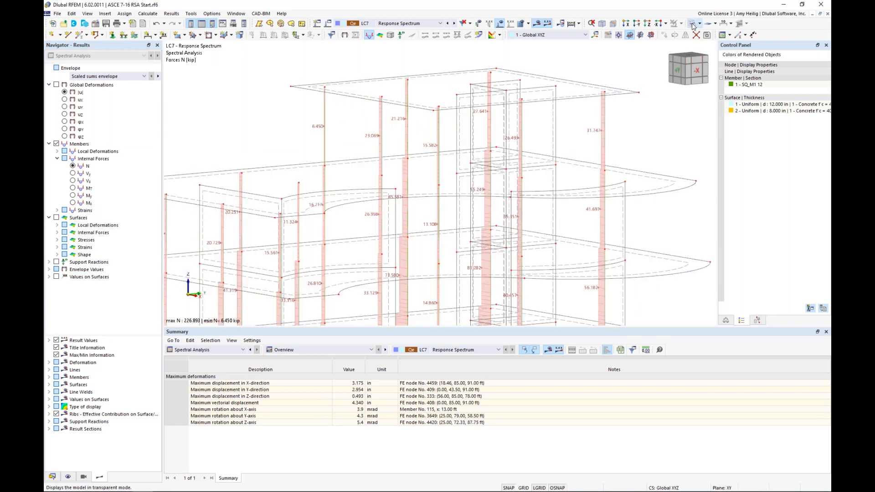
middle_drag(361, 149, 339, 166)
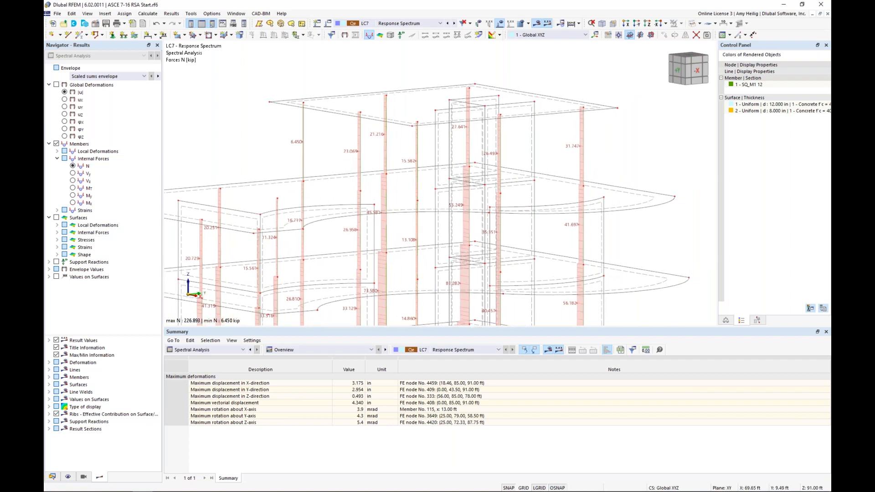
click(73, 173)
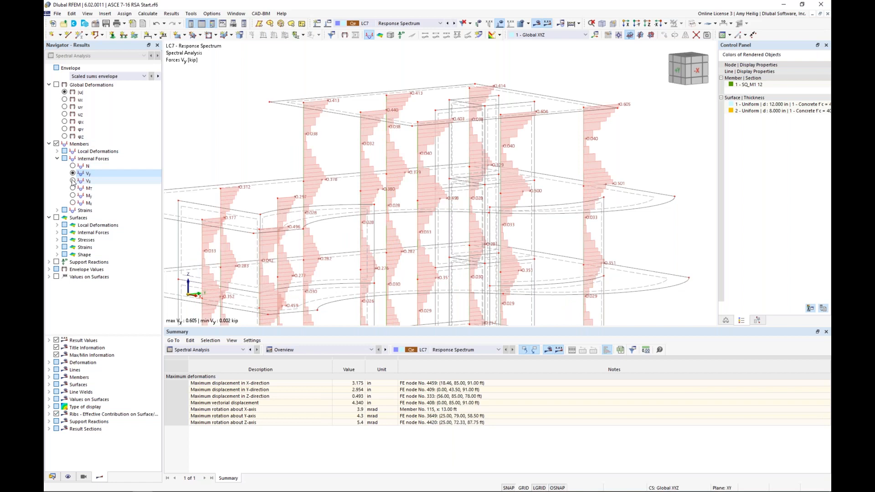
Display the members' shear forces Vz and bending moments My for LC7
click(73, 181)
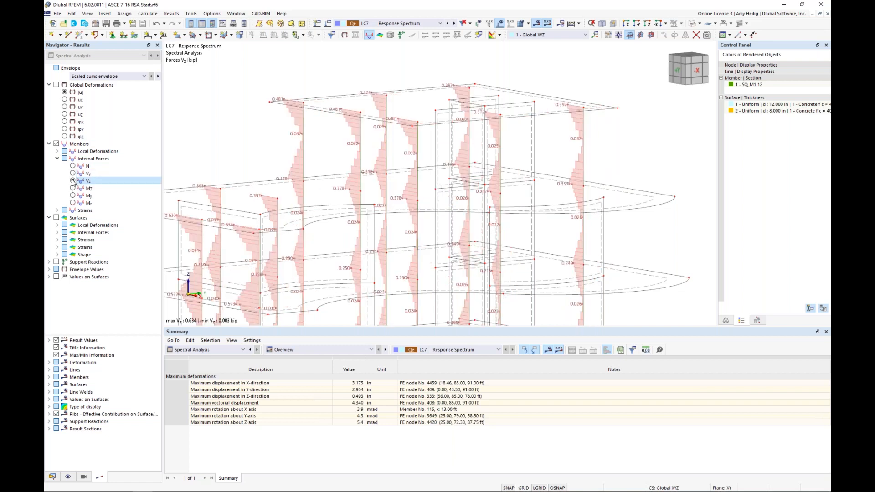
click(72, 195)
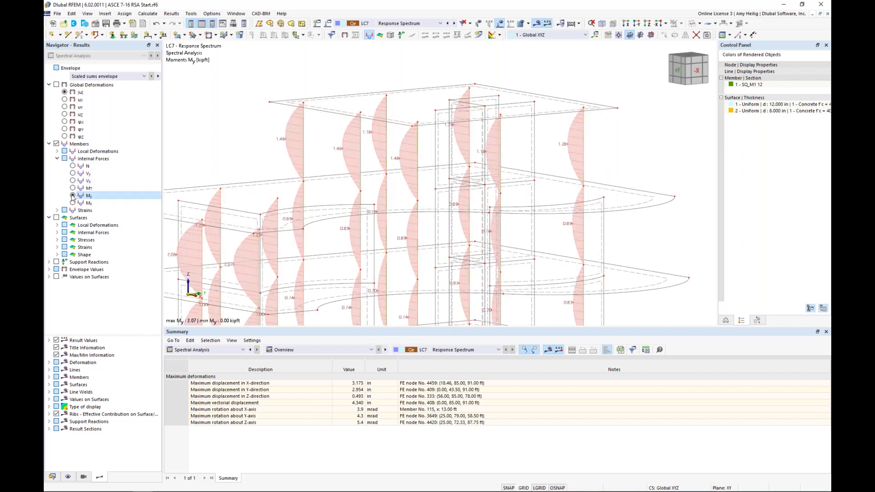
Replace the member results with surface results and view the basic internal forces, moments mx and my, on the slabs and walls
click(56, 218)
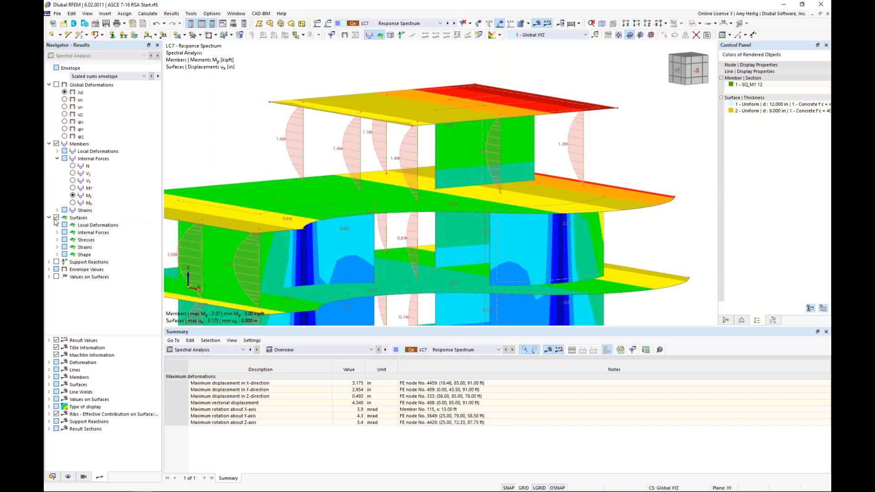
click(56, 144)
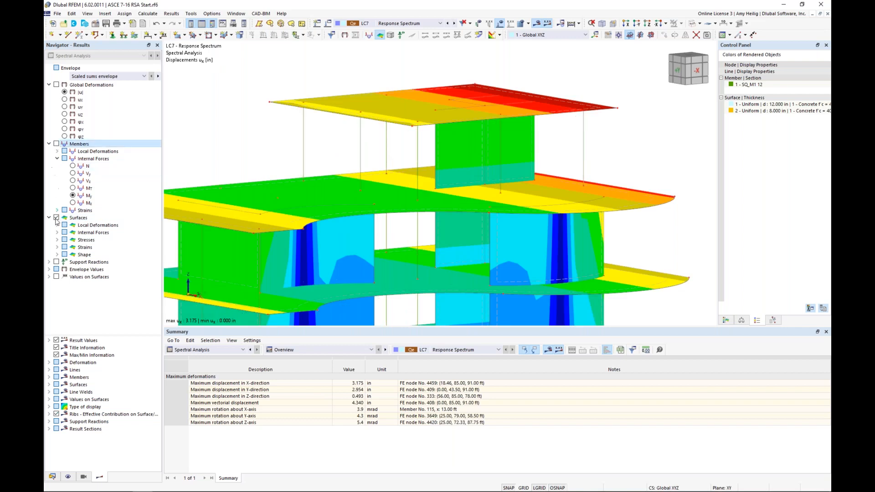
click(57, 233)
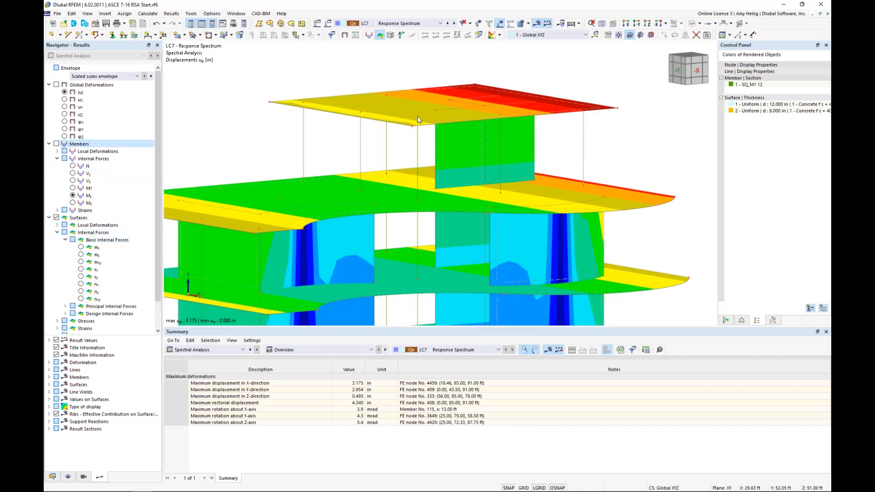
click(81, 247)
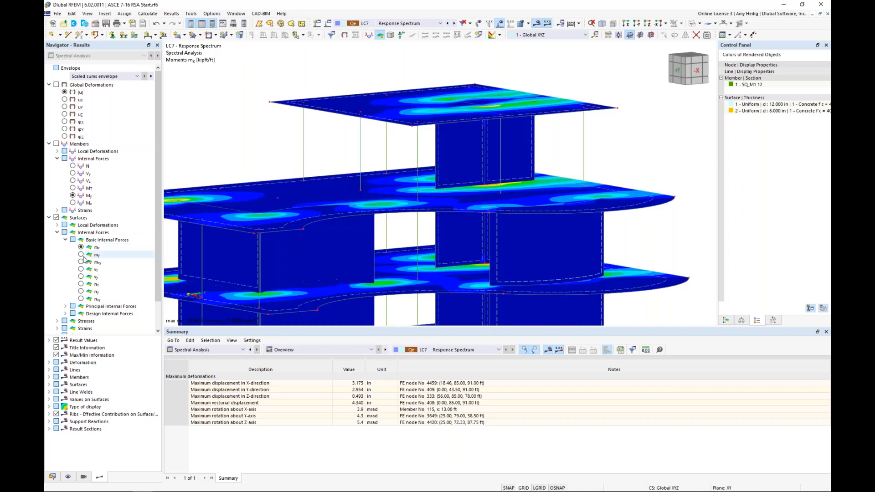
click(81, 255)
ctrl+middle_drag(405, 159, 404, 168)
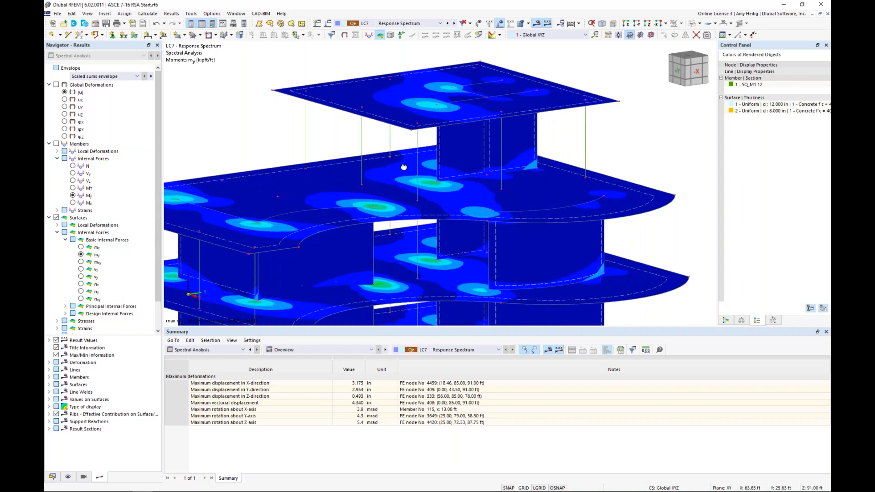
Turn off the surface results, display the global deformations |u| of the building, and collapse the member and surface result categories
click(56, 218)
click(57, 218)
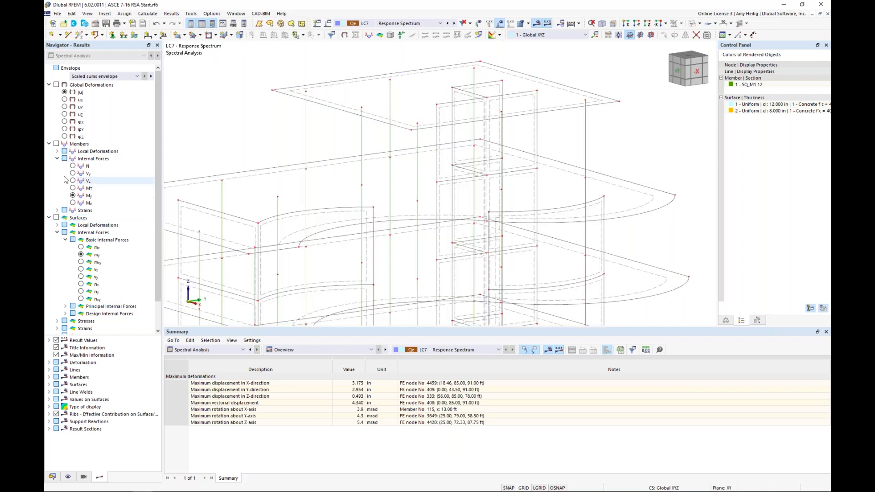
click(56, 85)
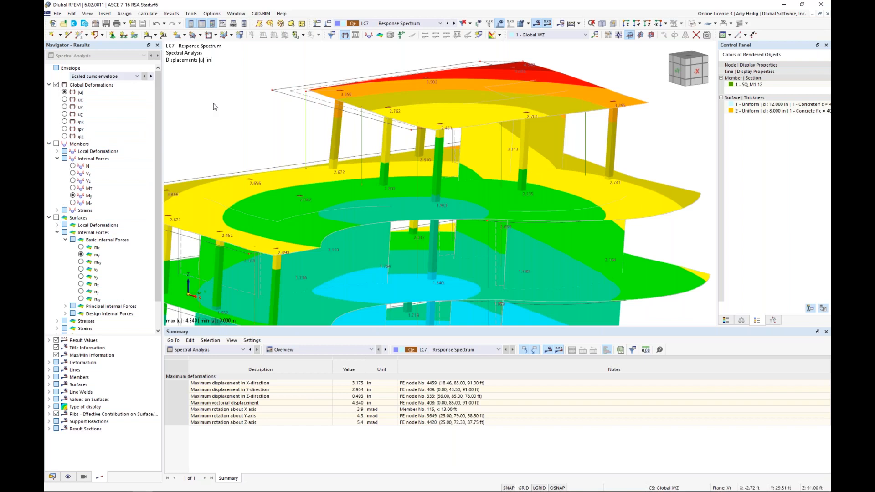
scroll(314, 167, down, 5)
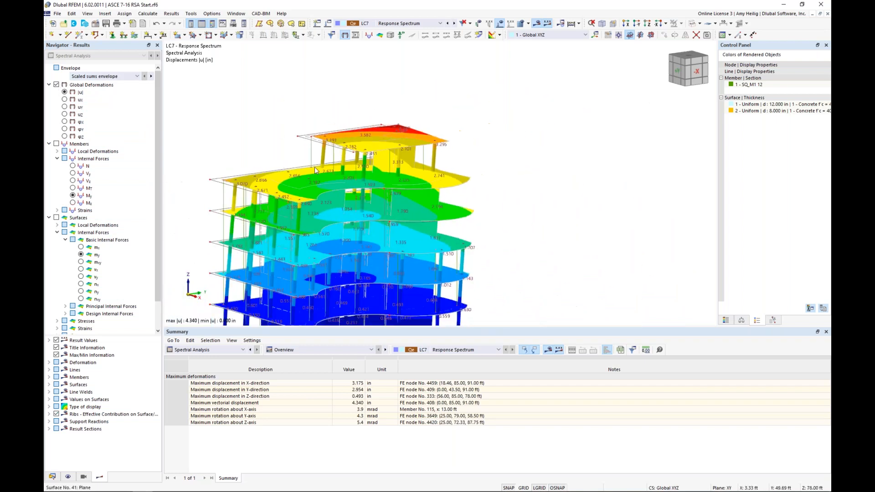
scroll(364, 195, up, 3)
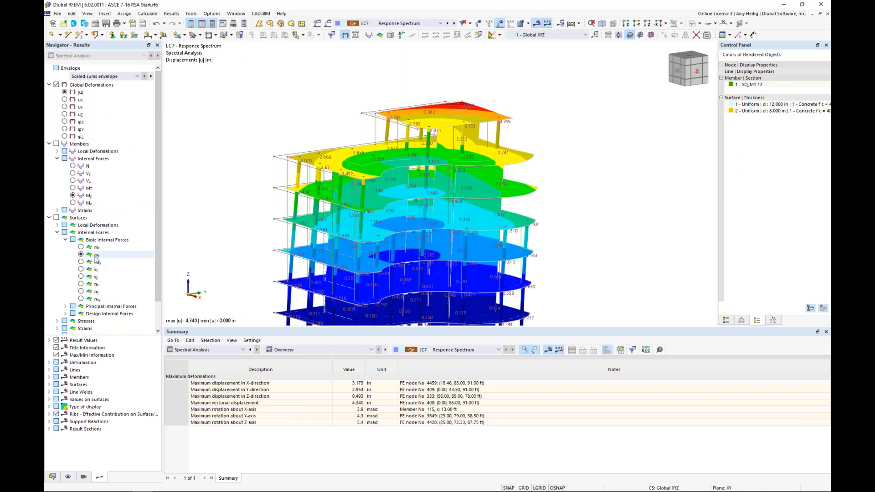
click(49, 218)
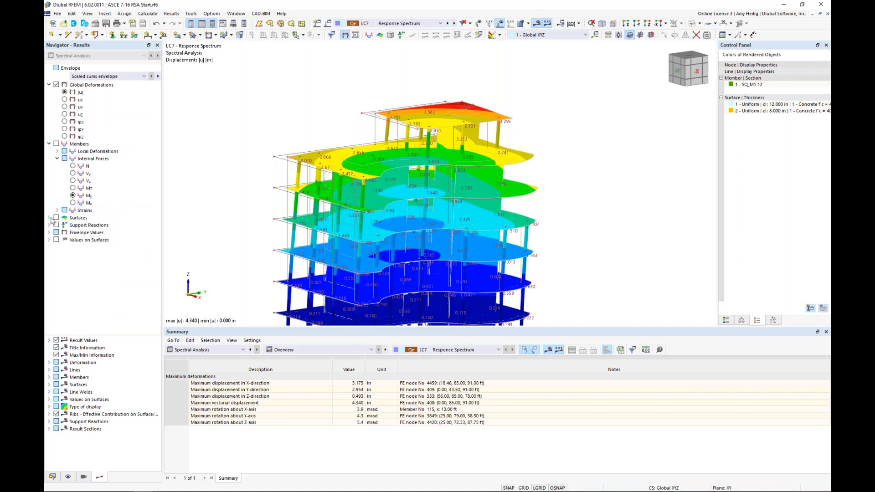
click(49, 144)
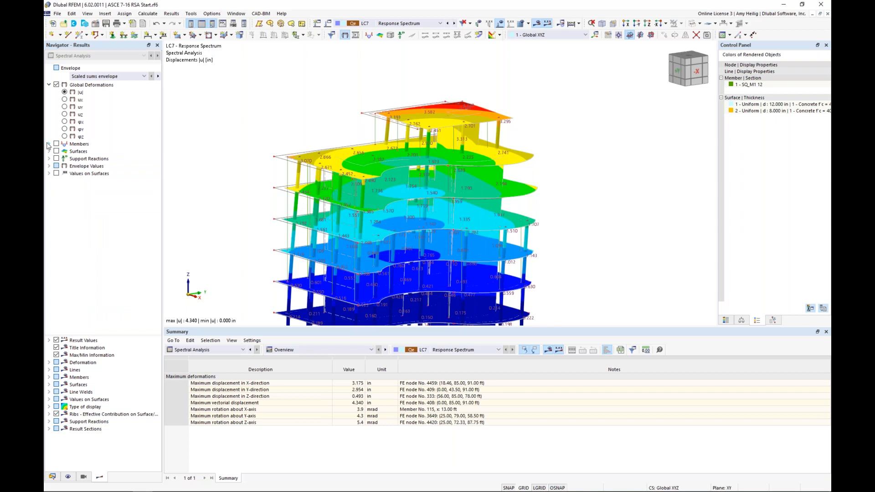
List the spectral analysis results by member in the table and review the internal forces of members 1 and 2
click(220, 350)
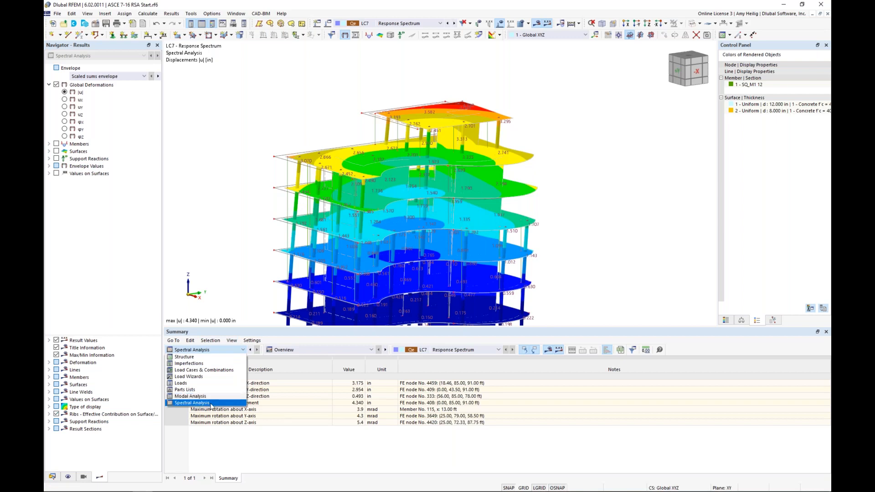
click(321, 350)
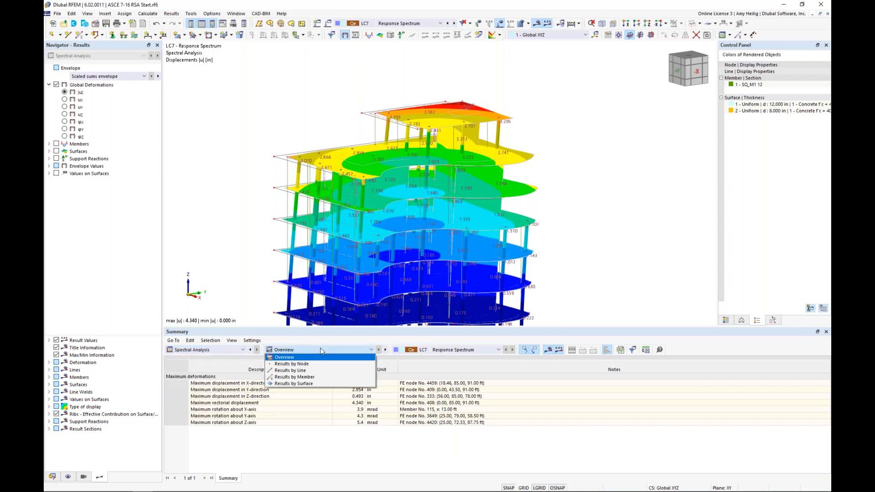
click(315, 377)
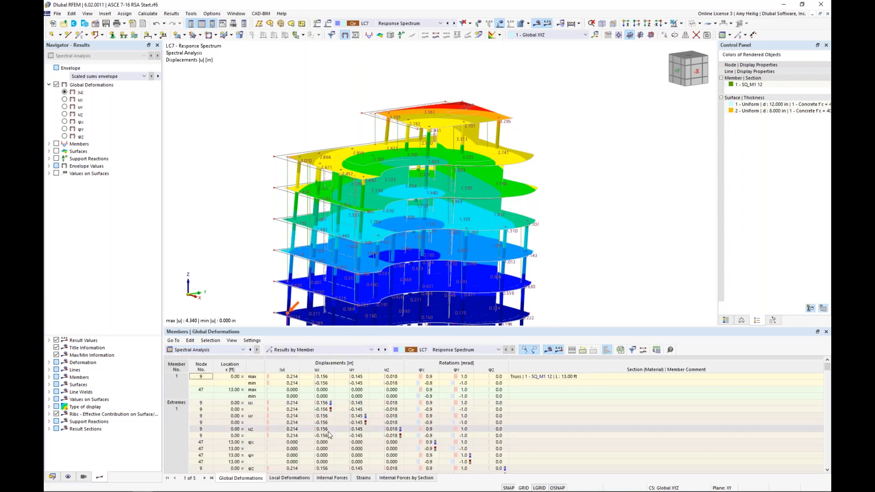
click(332, 477)
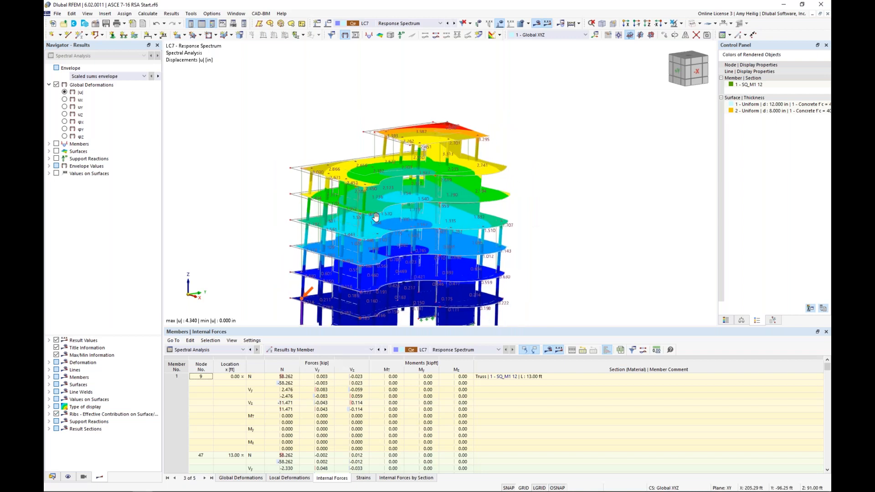
click(313, 404)
scroll(312, 415, down, 4)
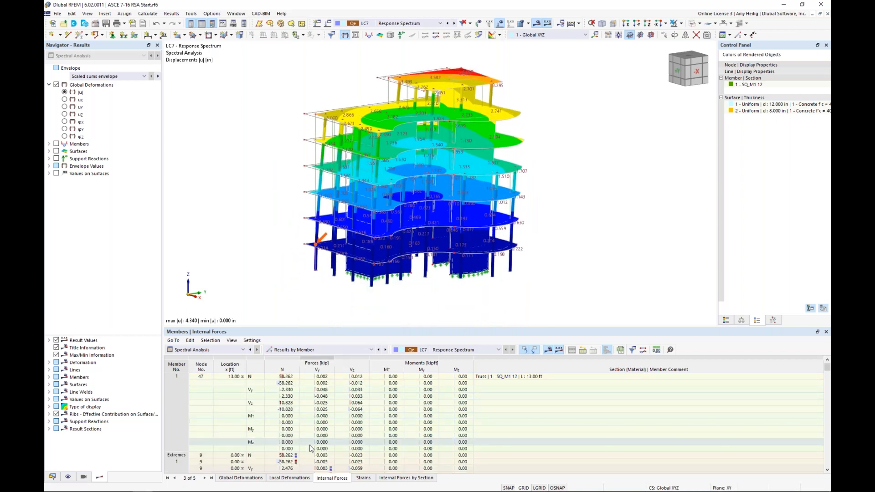
scroll(309, 446, down, 7)
click(314, 442)
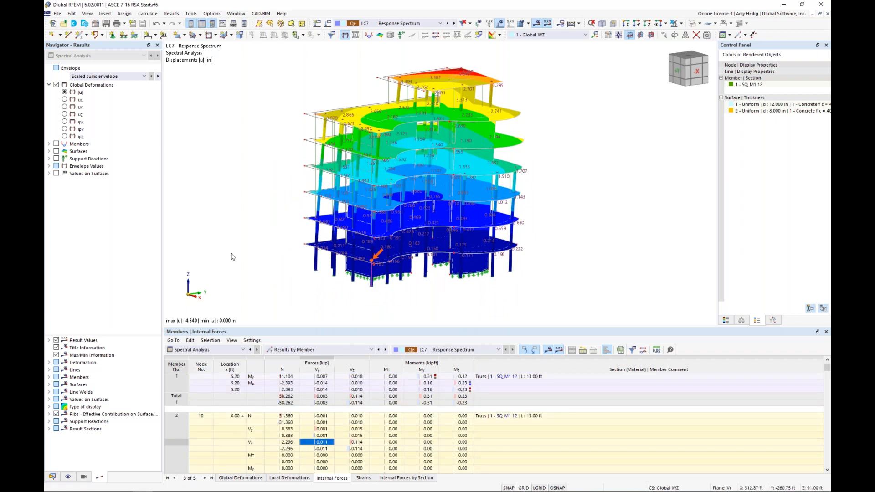
Enlarge the results table, keeping the results by member listed
click(320, 350)
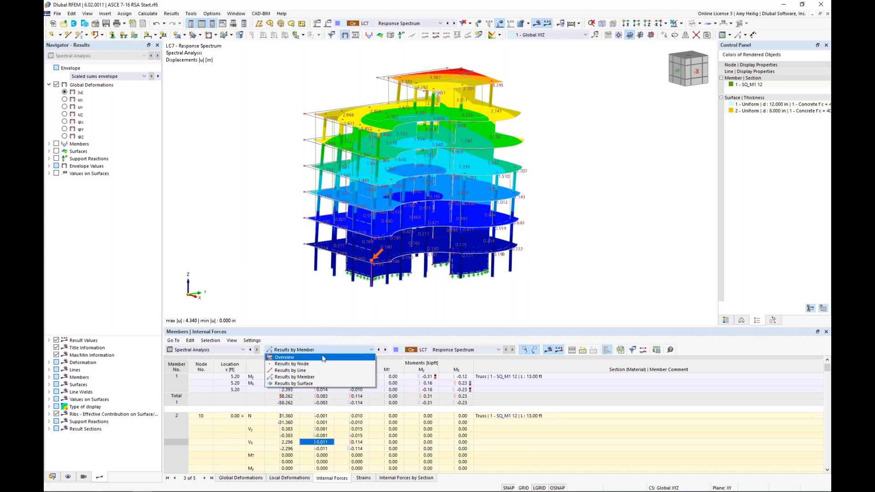
click(325, 333)
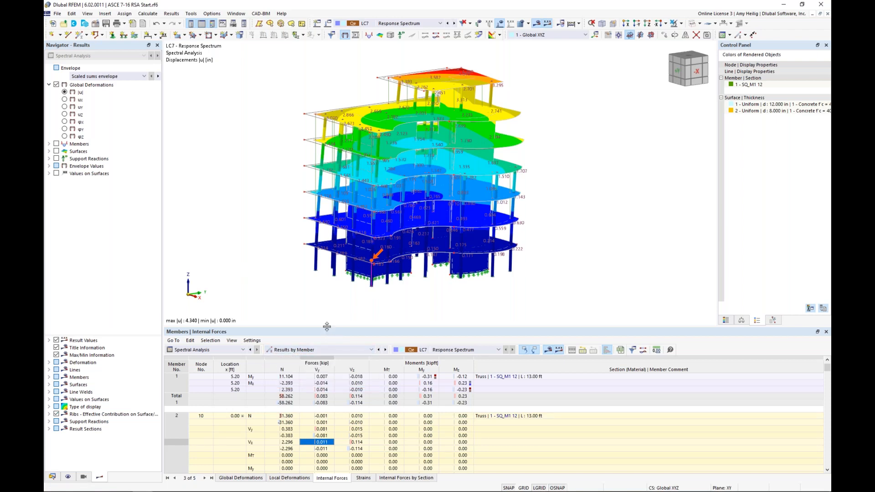
drag(327, 326, 329, 302)
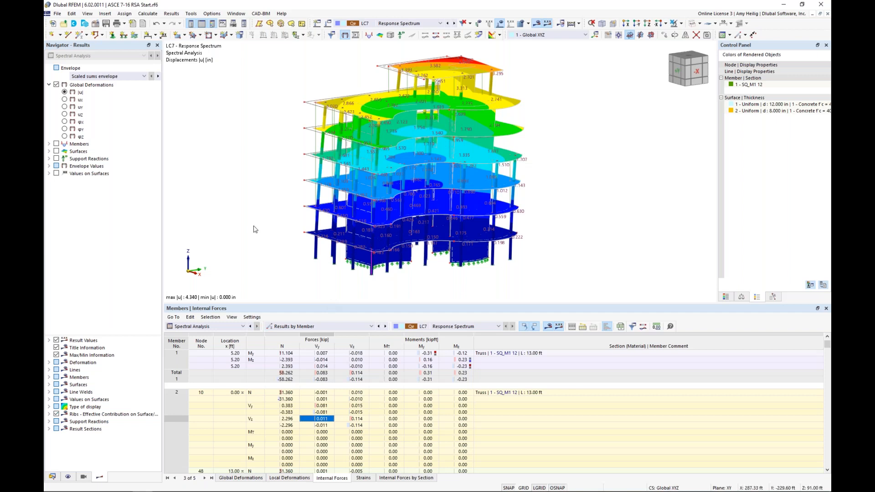
Render the model with transparent solid members and surfaces and turn off the global deformations
click(699, 24)
click(705, 53)
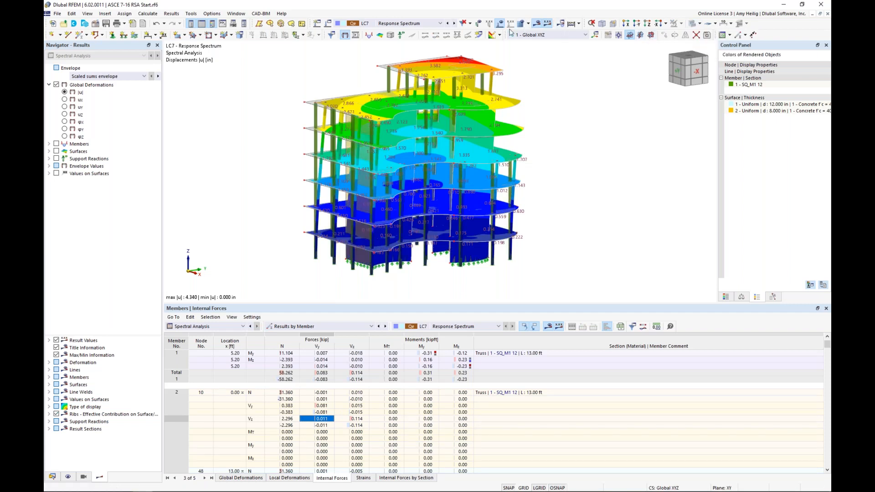
click(56, 84)
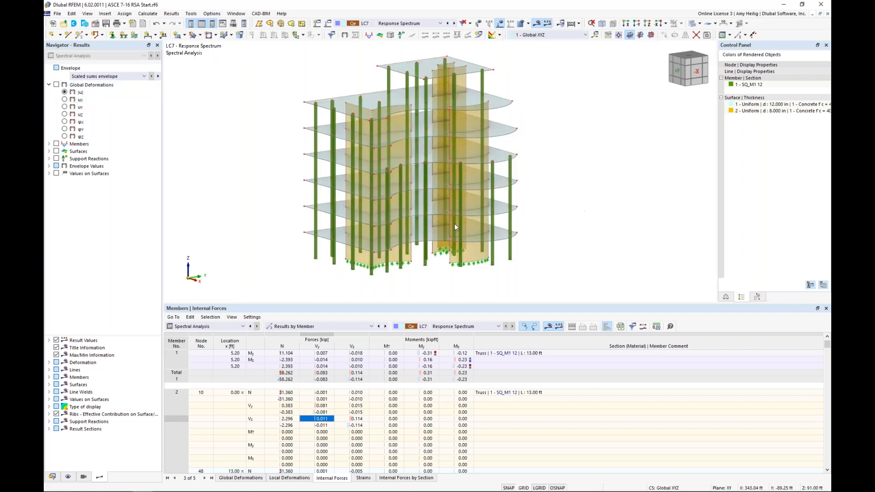
Activate the Building Model add-on in the model's base data
click(52, 476)
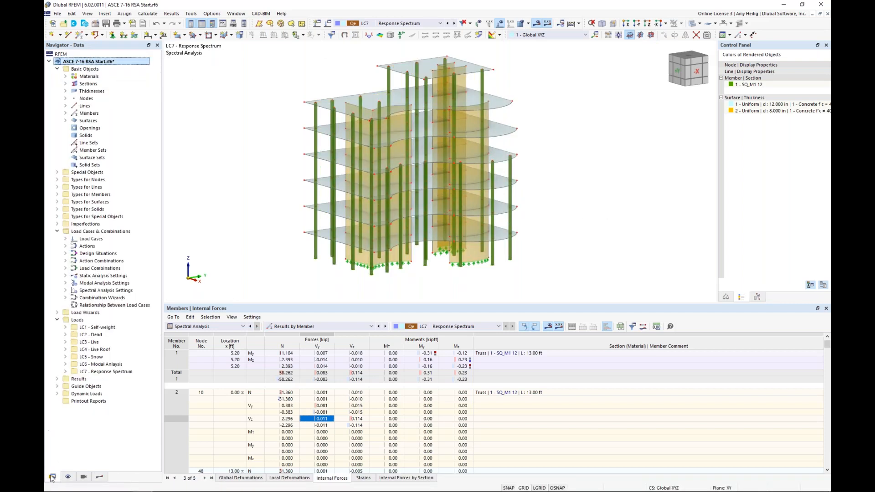
right_click(109, 62)
click(128, 68)
click(304, 90)
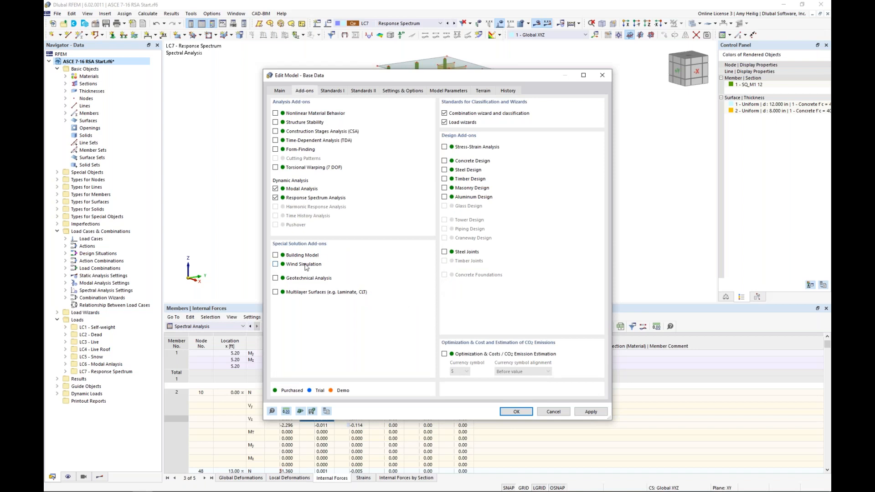
click(276, 256)
click(516, 411)
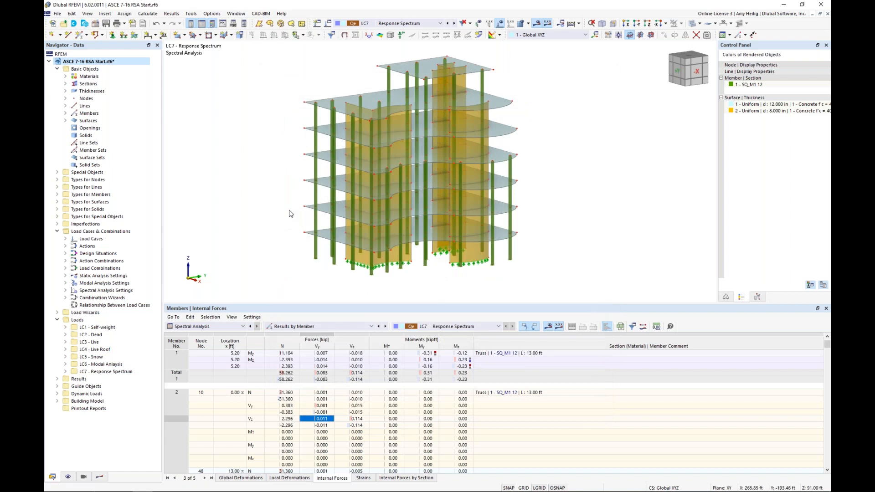
Start a new building story under Building Model and set its top elevation to 13 ft
middle_drag(308, 195, 322, 213)
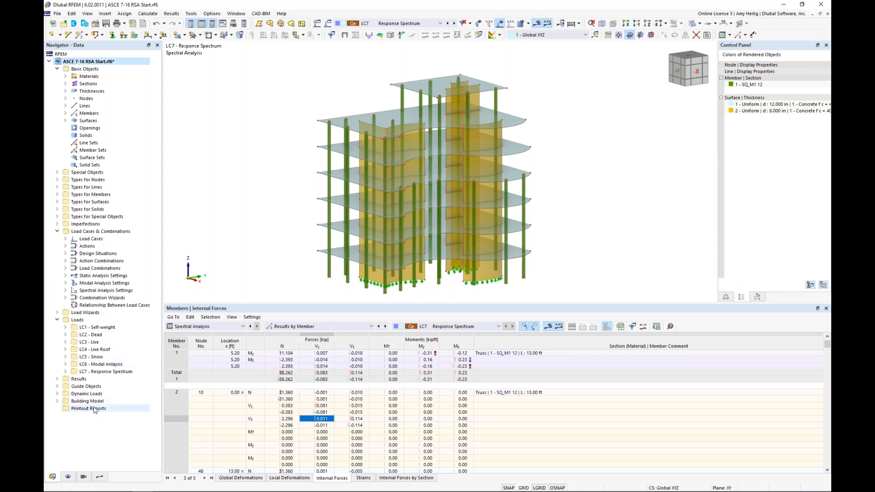
click(58, 402)
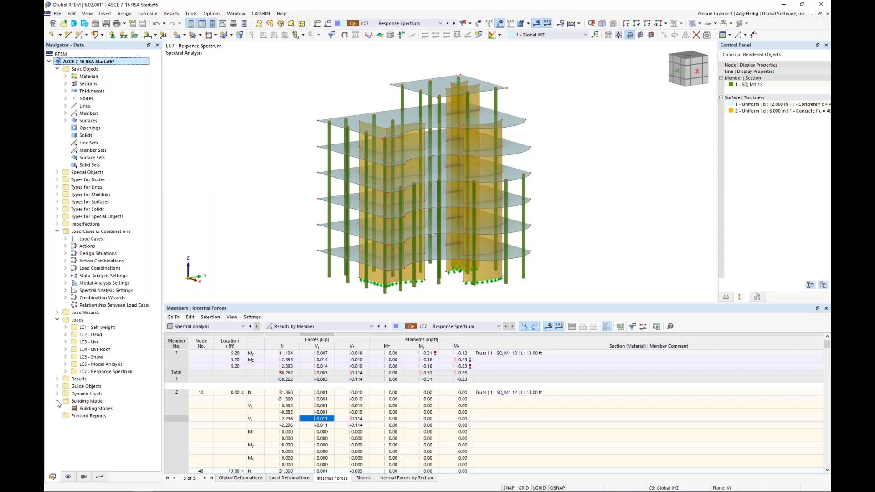
right_click(89, 411)
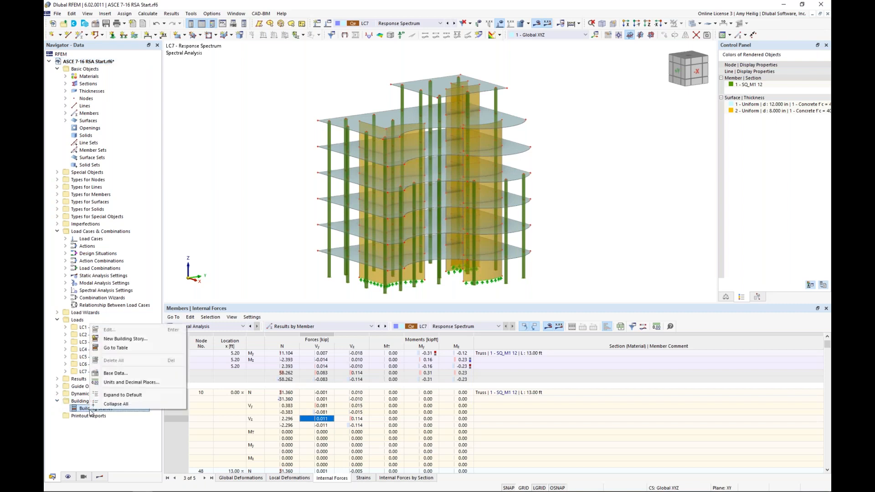
click(125, 342)
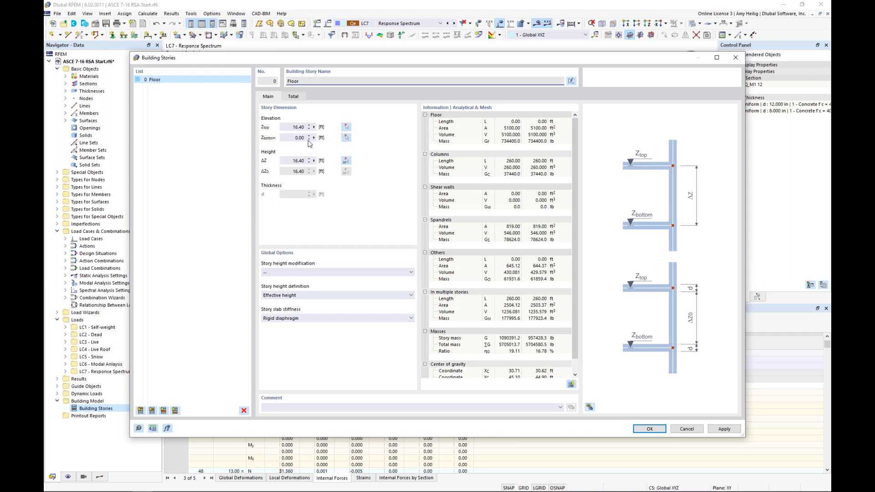
double_click(287, 127)
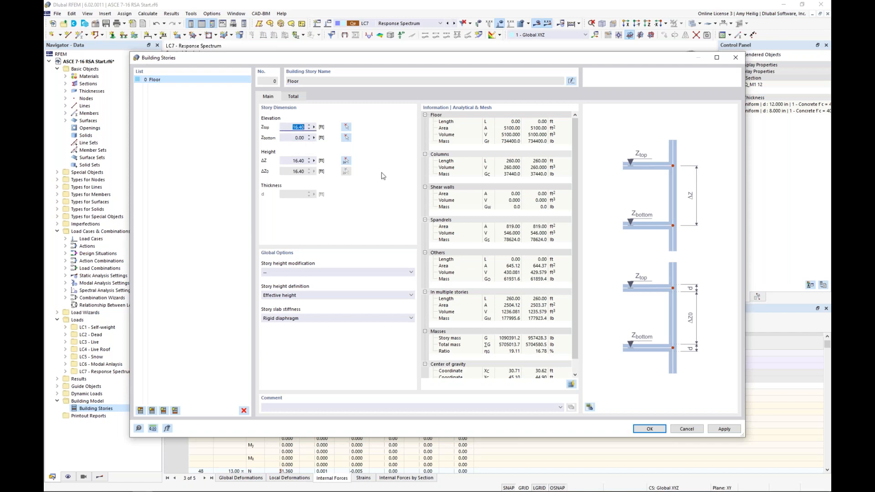
text(13)
click(294, 138)
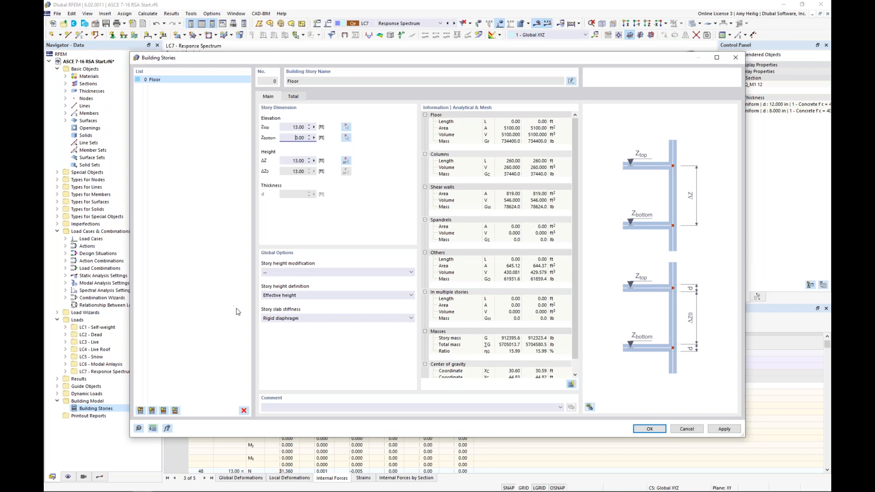
Check the story slab stiffness options and move the Building Stories dialog down to uncover the building
click(301, 318)
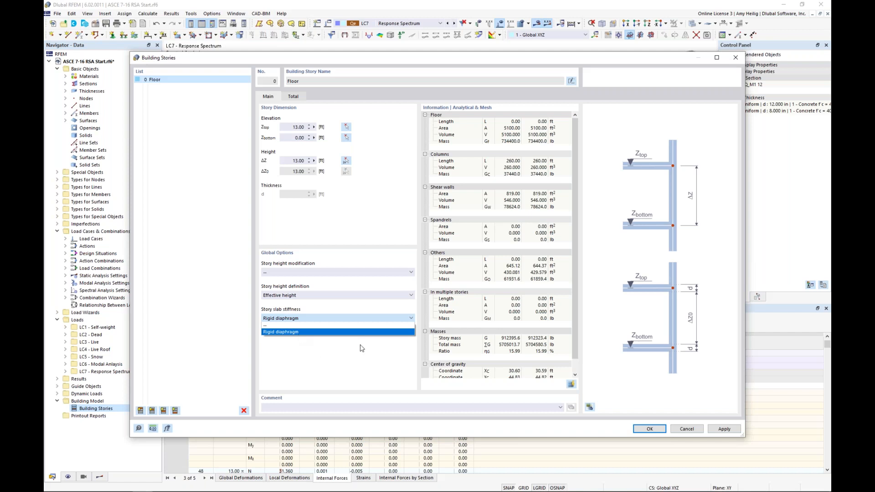
click(454, 59)
drag(454, 60, 464, 250)
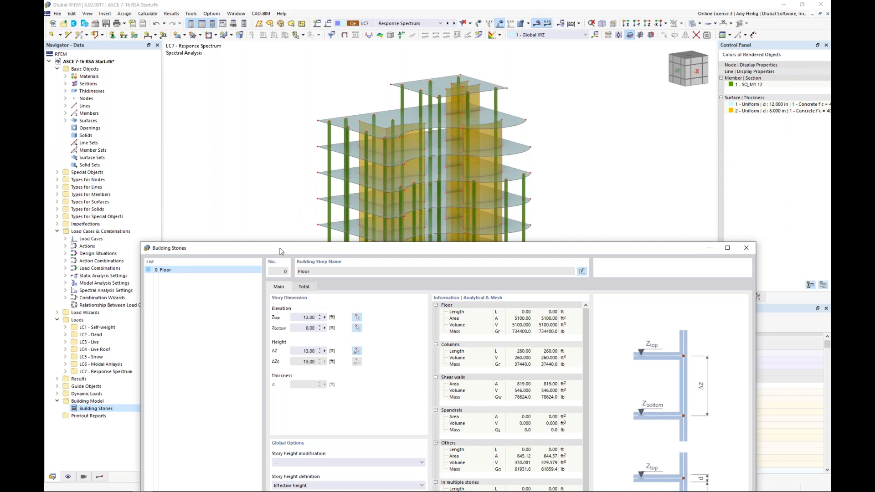
Reset the new building story's slab stiffness to the blank option (--) instead of Rigid diaphragm
drag(281, 251, 287, 71)
click(322, 329)
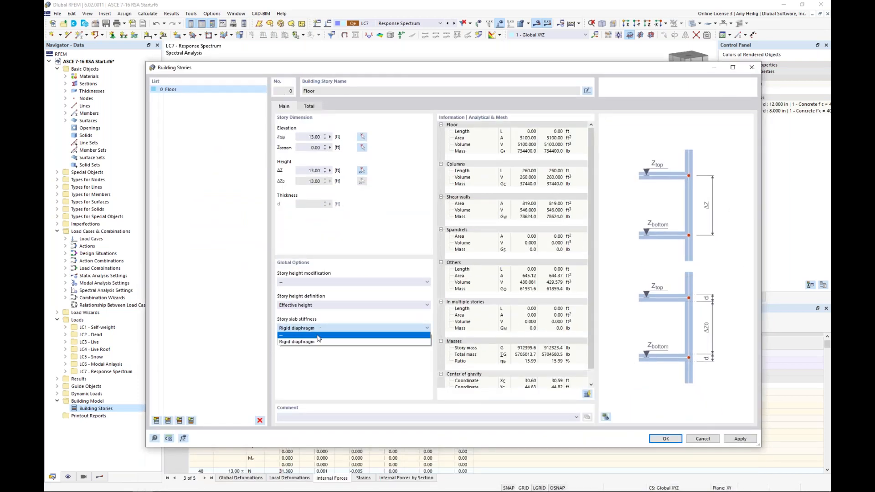
click(318, 339)
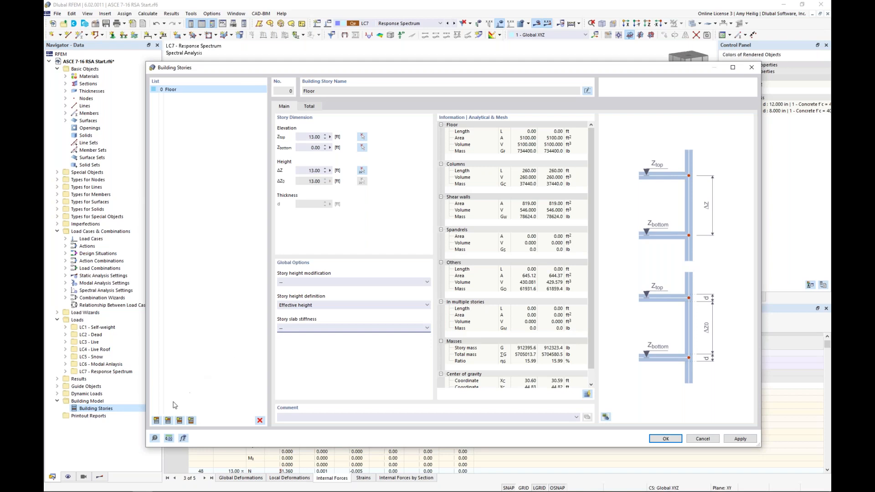
Add six more 13 ft stories above the first one, up to a top elevation of 91 ft, and apply the building stories
click(157, 420)
click(157, 420)
click(156, 420)
click(156, 420)
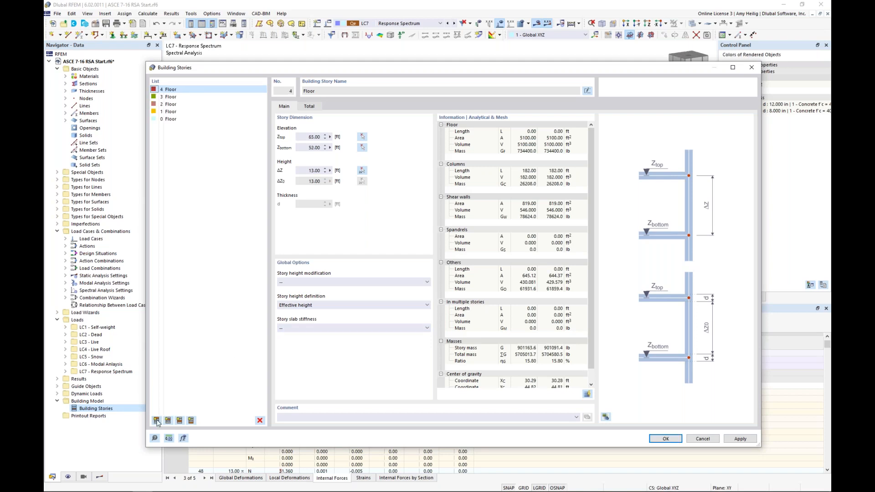
click(156, 420)
click(156, 420)
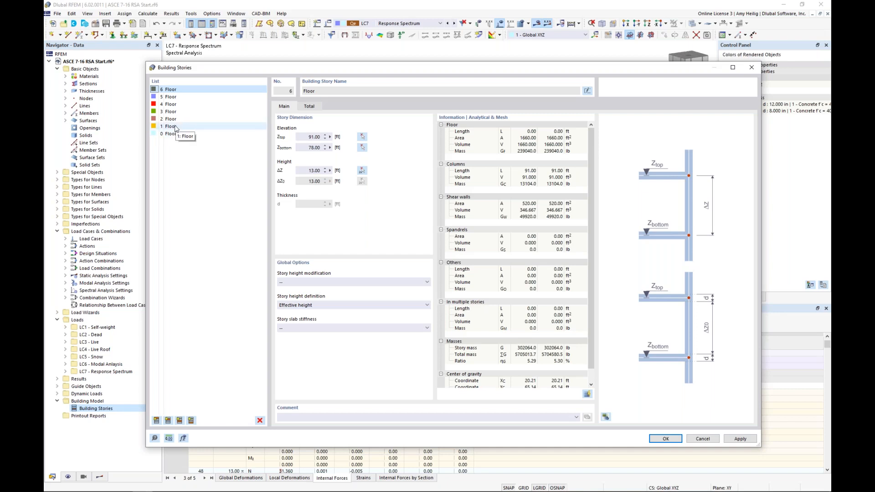
drag(281, 68, 302, 41)
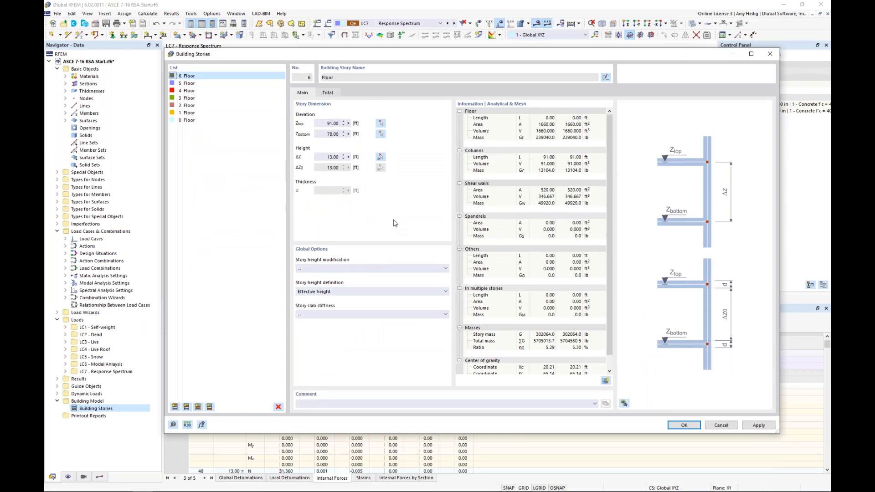
click(684, 425)
Display the spectral analysis results by stories in the results table to examine the story actions
ctrl+middle_drag(597, 193, 329, 239)
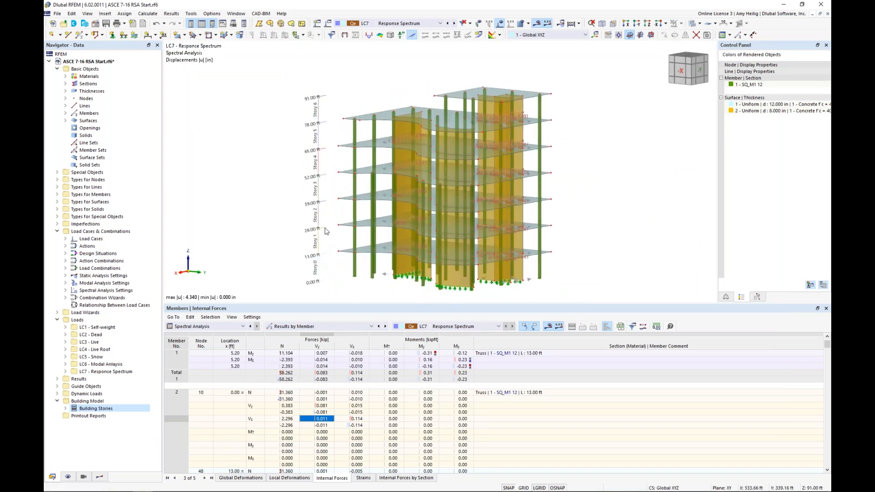
drag(371, 304, 362, 351)
scroll(326, 281, up, 2)
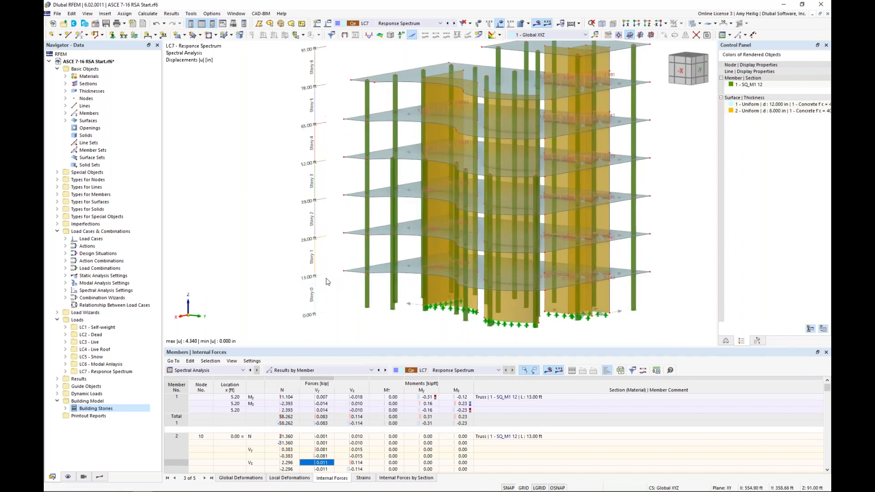
scroll(326, 281, down, 2)
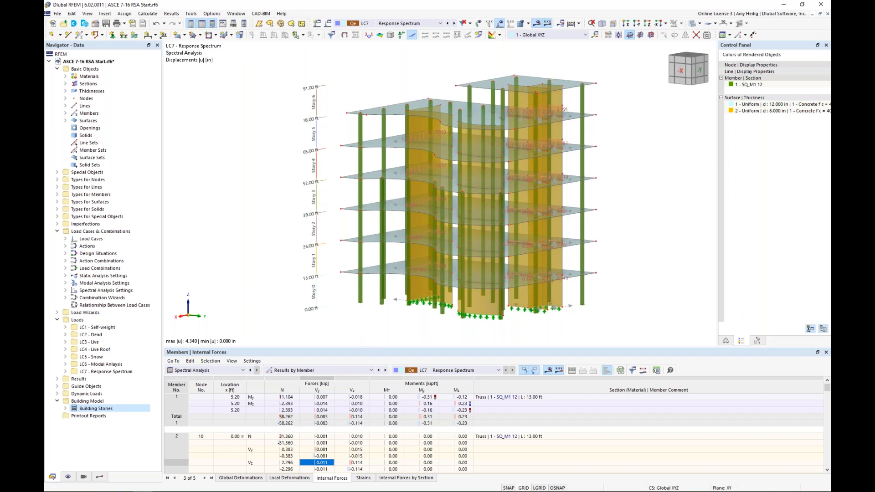
drag(365, 348, 365, 311)
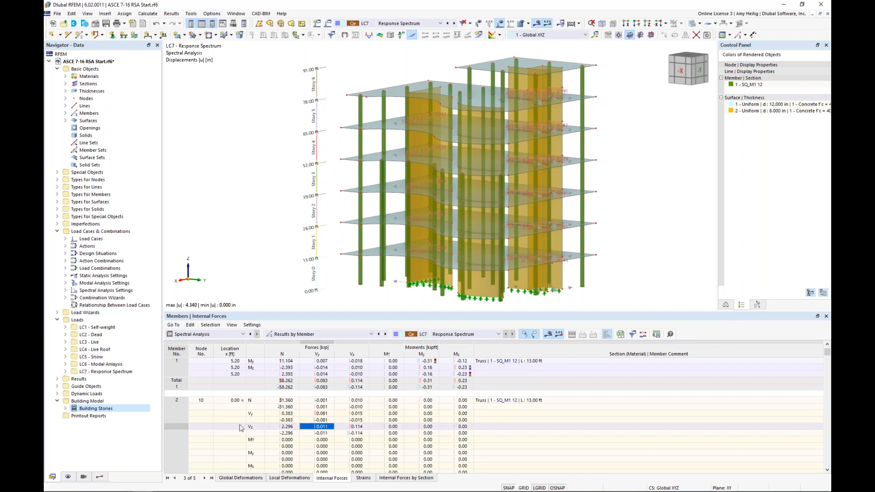
click(101, 477)
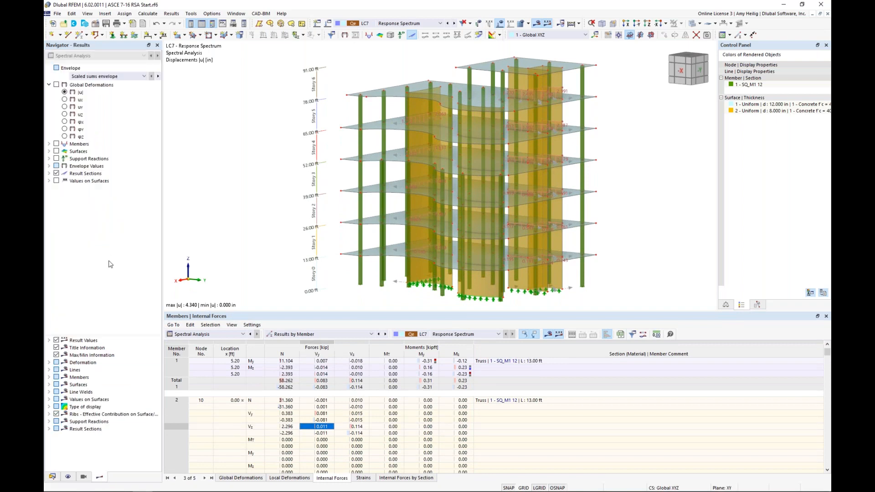
click(204, 335)
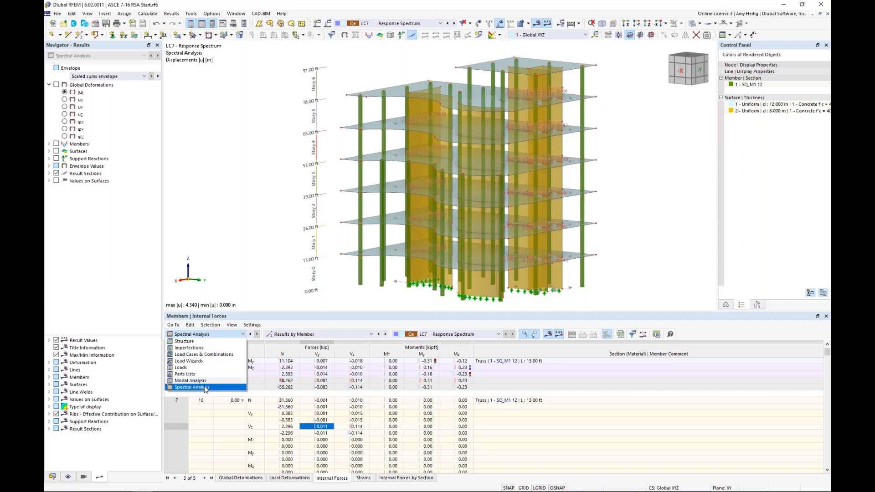
click(371, 335)
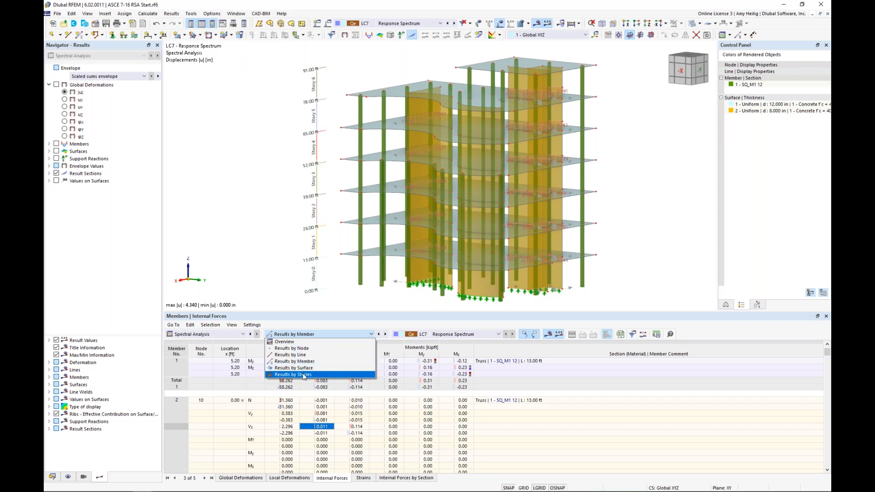
click(304, 374)
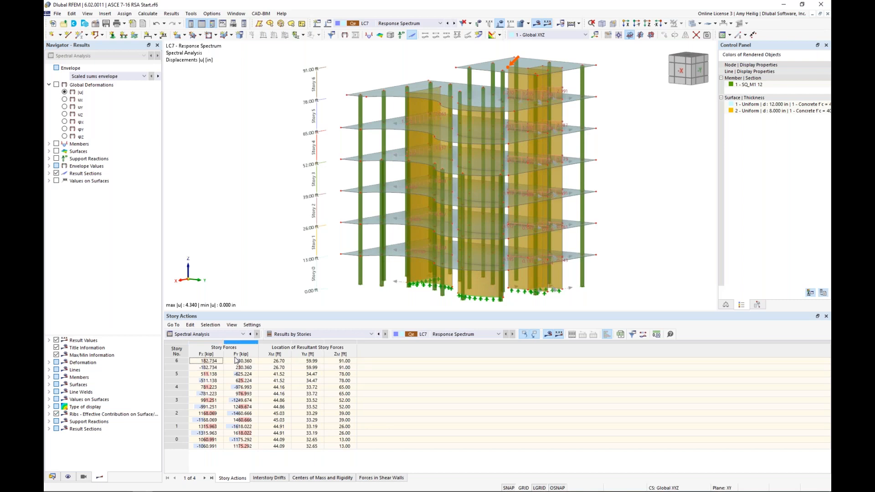
Review the interstory drifts, the centers of mass and rigidity, and the forces in story 6 shear walls 50, 51 and 52
click(277, 480)
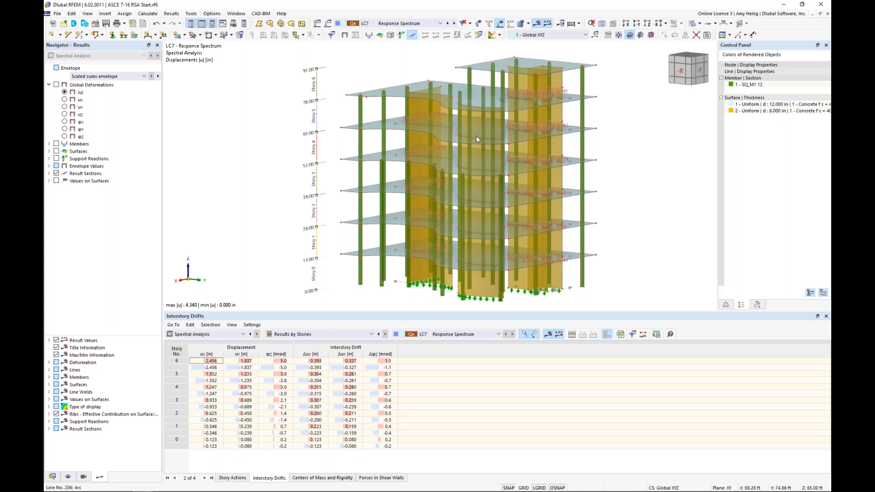
click(309, 478)
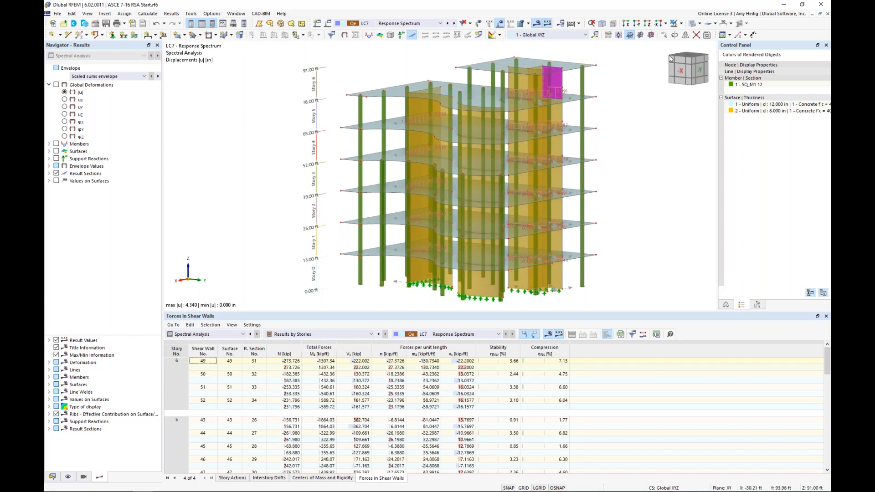
scroll(547, 81, up, 6)
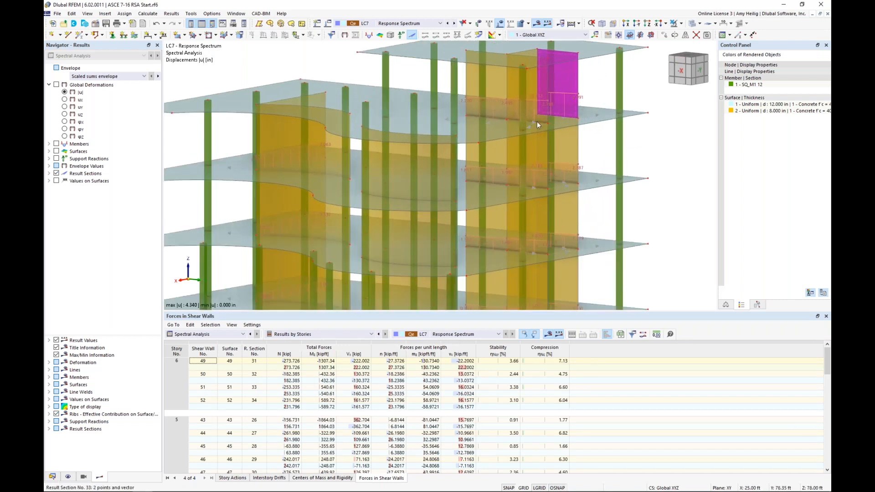
click(284, 374)
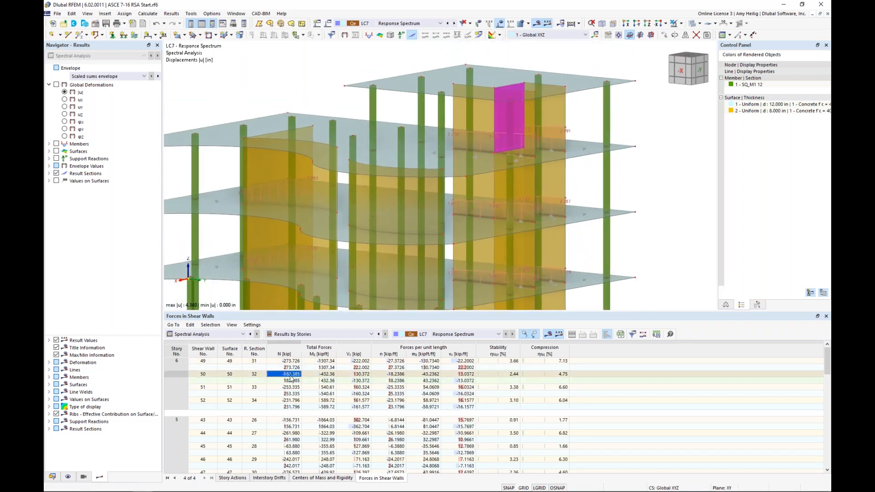
click(288, 387)
click(289, 401)
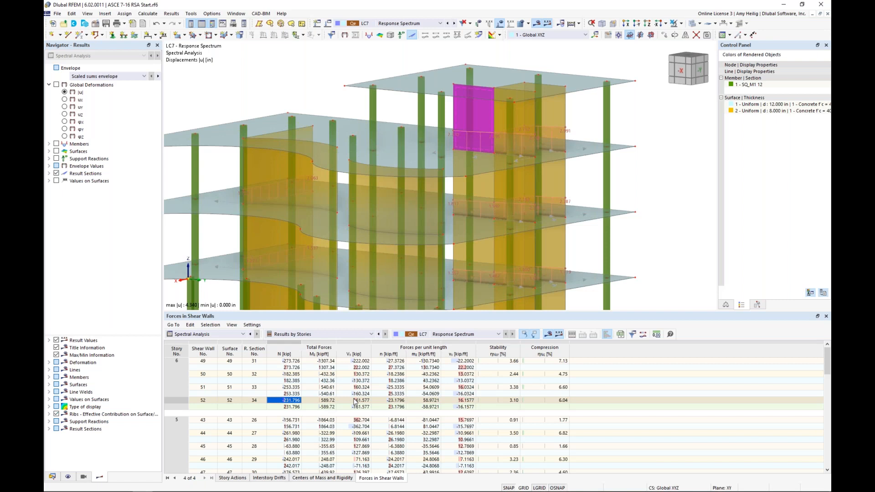
Show the model as wireframe and inspect the definition of the result section for story 6, shear wall 52, without changing it
click(692, 24)
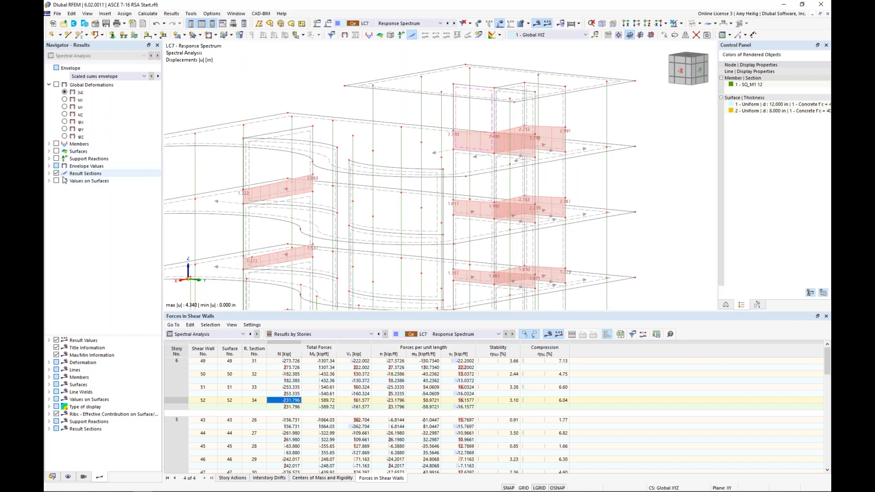
click(48, 173)
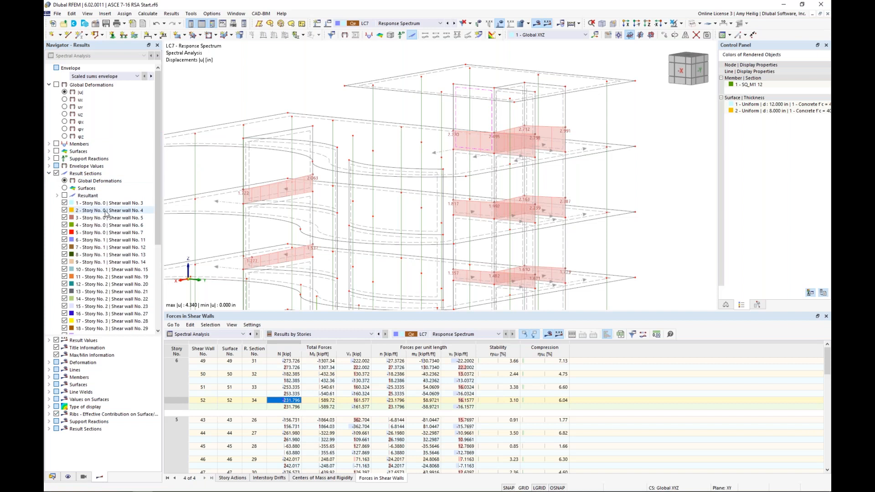
scroll(110, 215, down, 6)
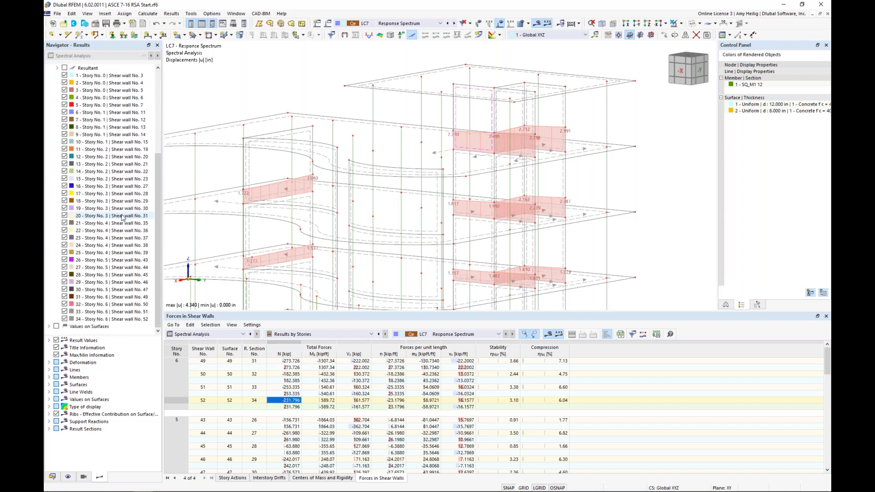
click(116, 320)
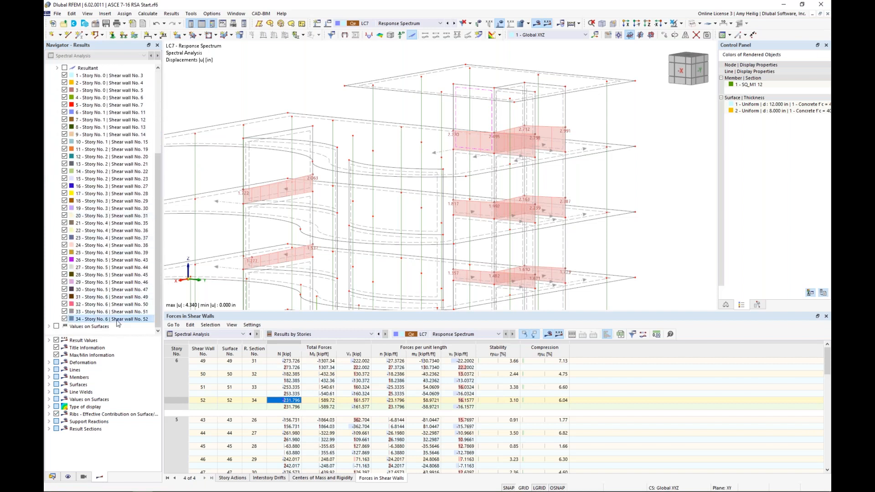
double_click(117, 321)
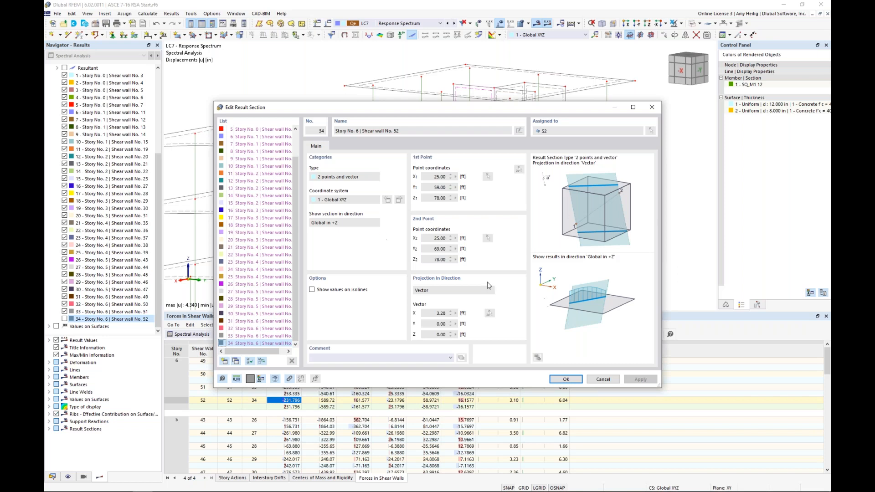
click(602, 379)
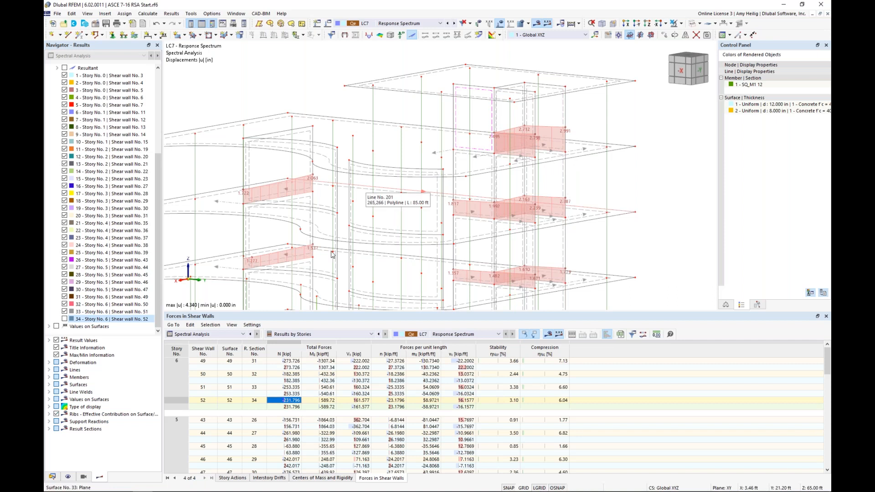
Return to the story actions table, then switch to the presentation and advance to the Base Shear and Drift Considerations slide
click(233, 479)
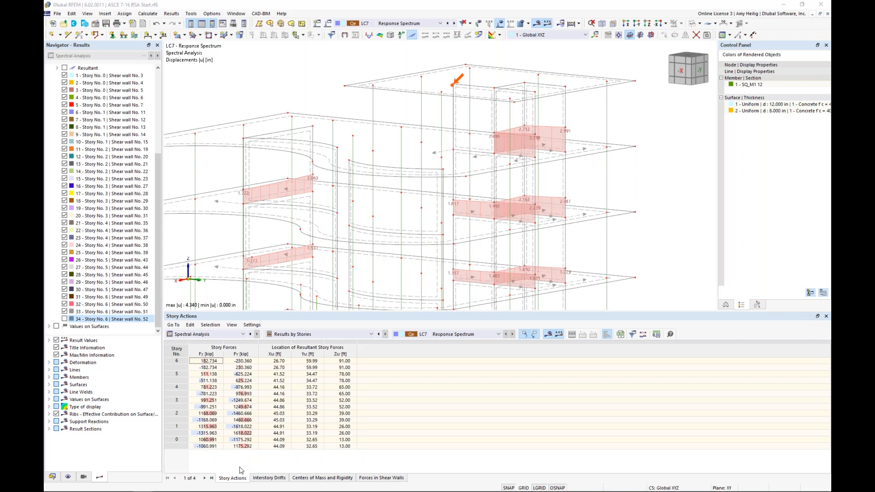
key(super+Tab)
click(224, 305)
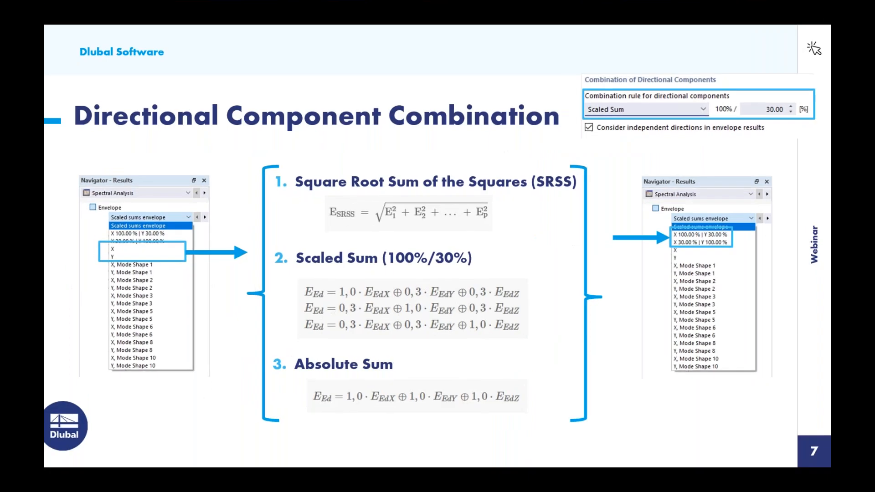
key(Right)
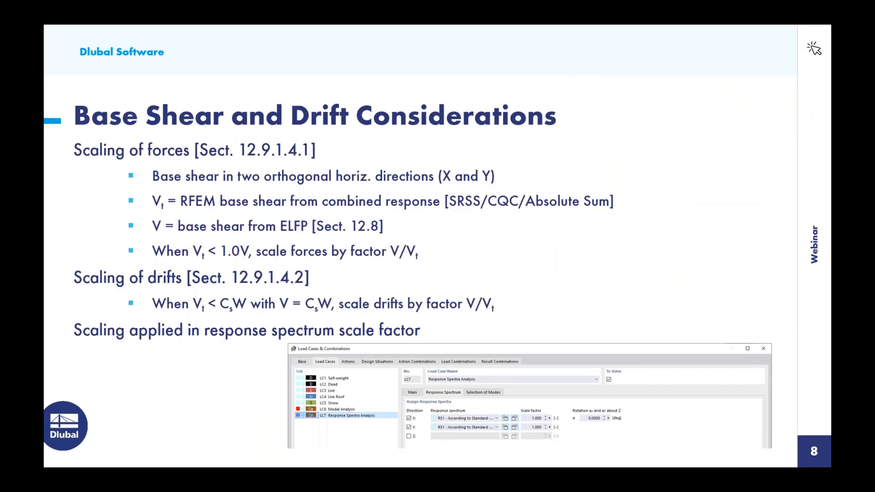
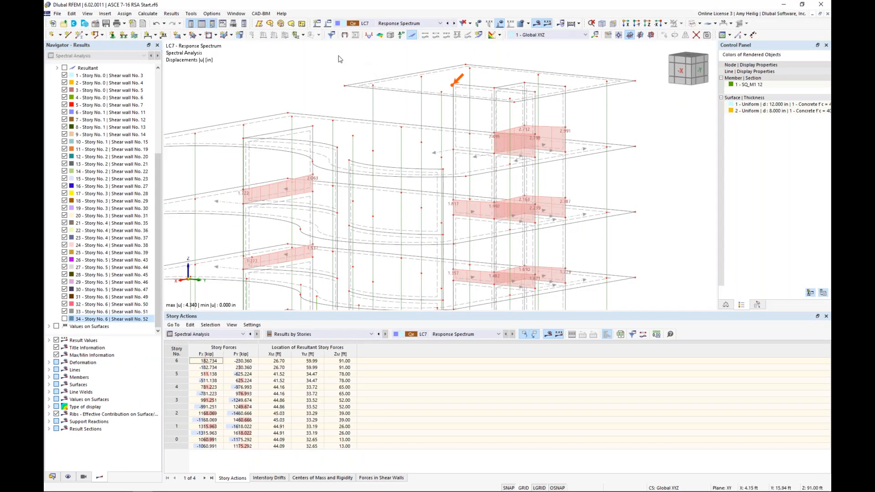
Check the response spectrum scale factors and the accidental torsion options of load case LC7
click(328, 26)
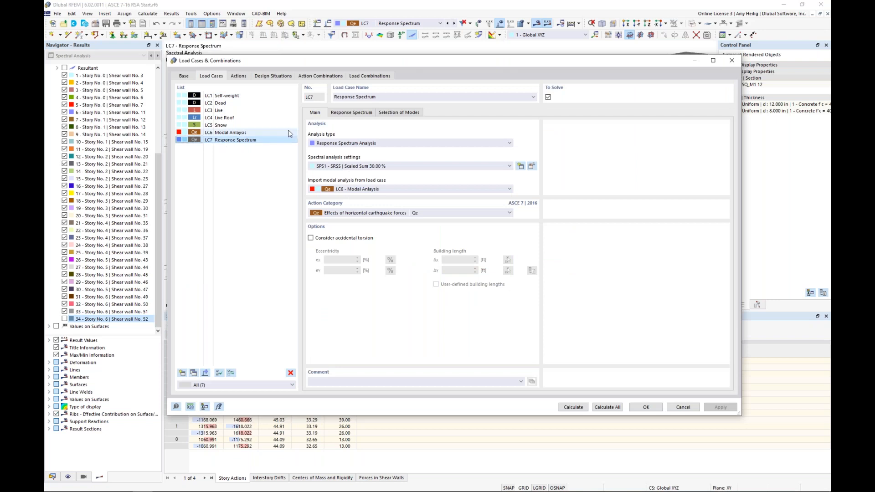
click(351, 113)
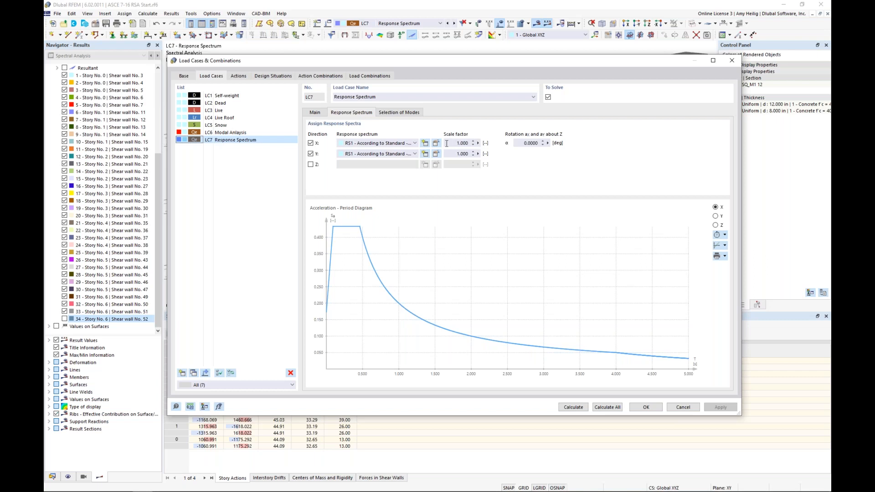
click(315, 113)
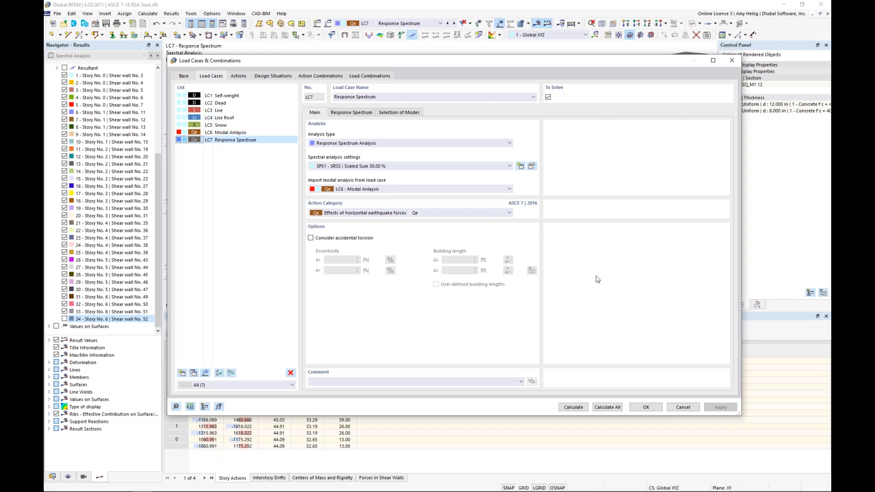
click(645, 407)
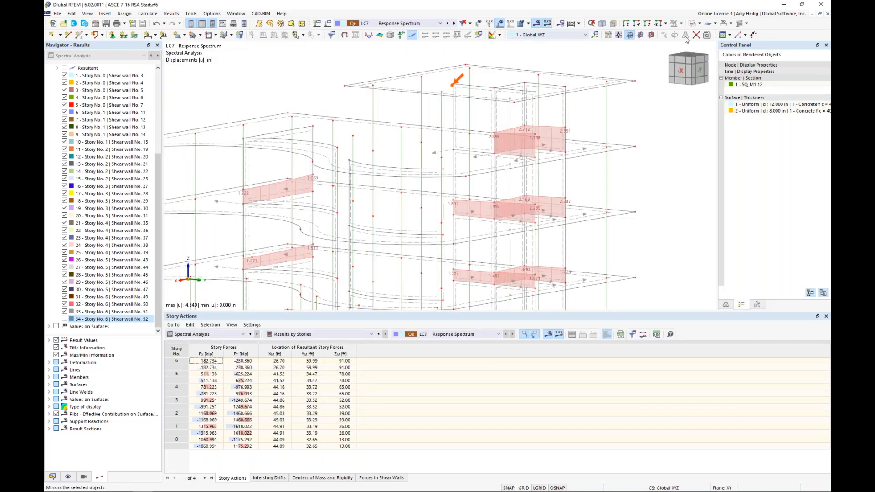
Render the model with transparent solids again, collapse the result sections list and turn off the results display
click(698, 23)
click(713, 44)
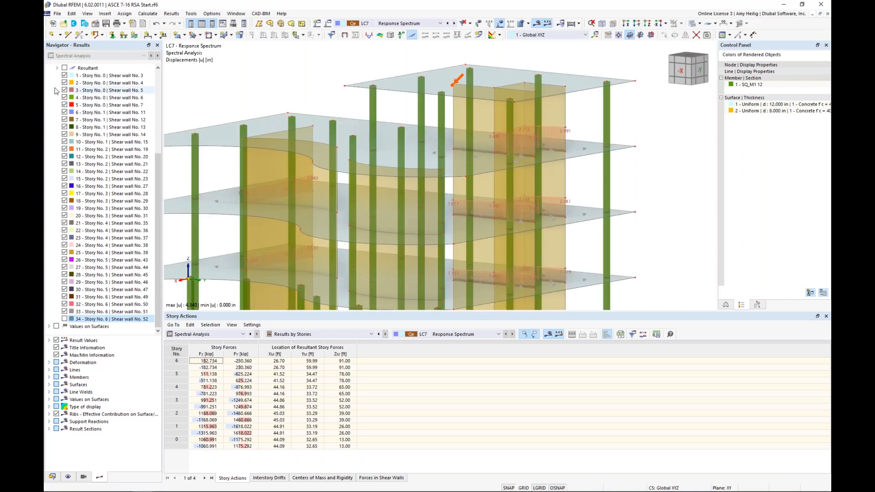
scroll(48, 170, up, 6)
click(49, 173)
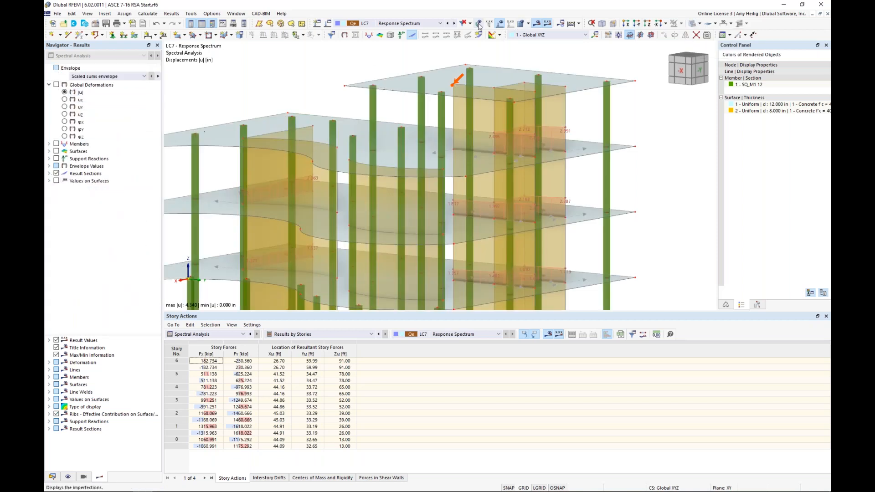
click(537, 24)
scroll(479, 98, down, 6)
ctrl+middle_drag(439, 182, 527, 198)
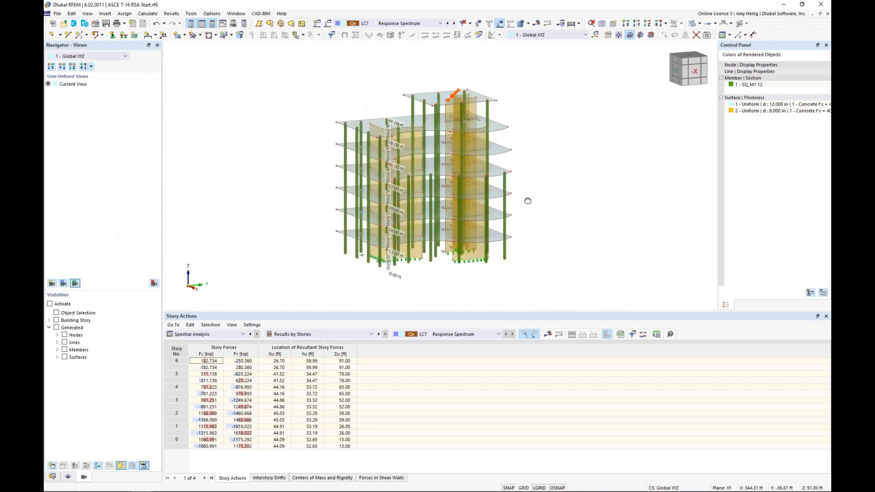
Activate the Concrete Design add-on in the model's base data and check that its standard is ACI 318, edition 2019
click(52, 476)
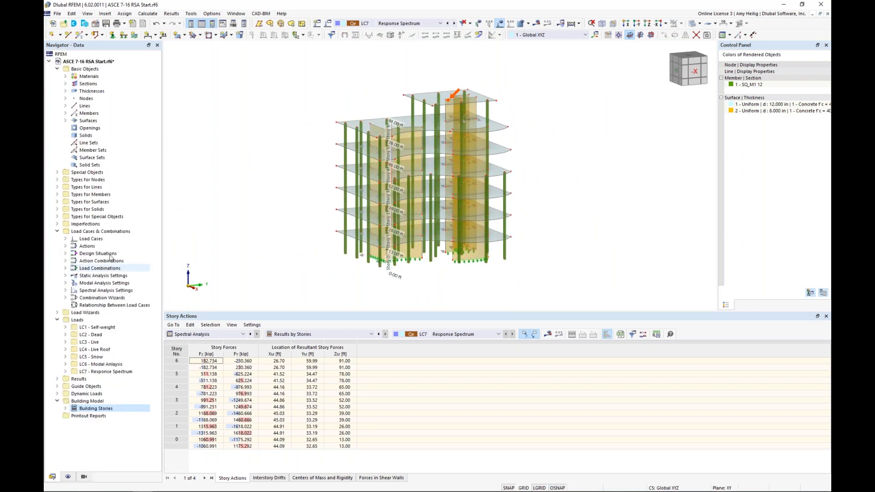
right_click(84, 62)
click(109, 68)
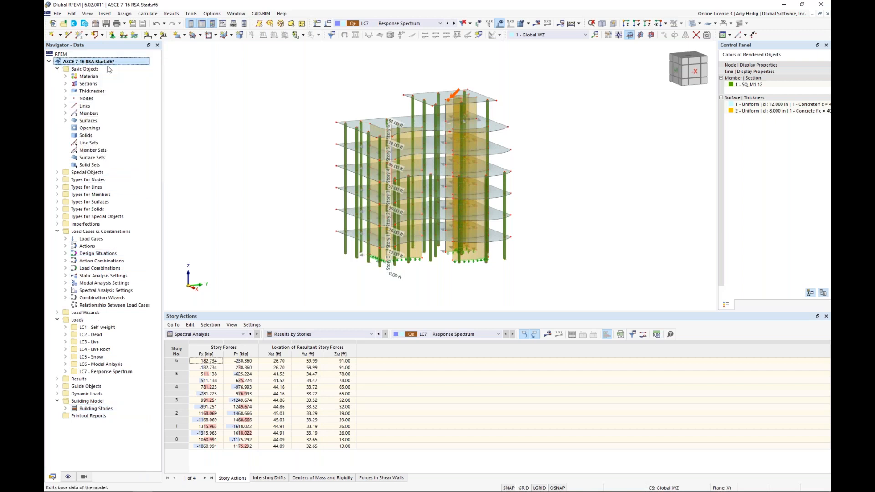
click(328, 93)
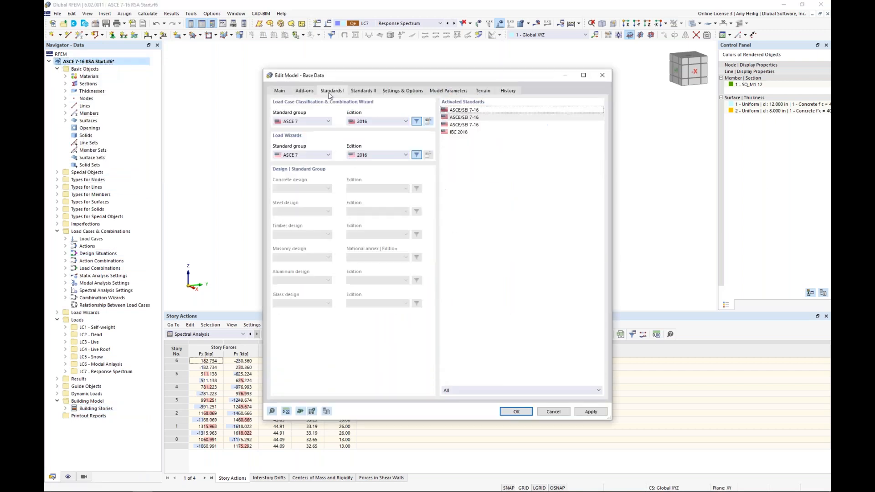
click(310, 93)
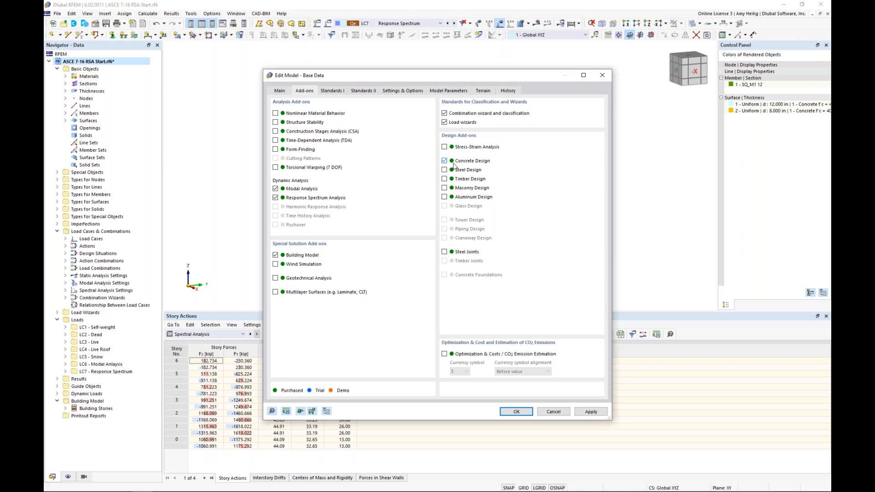
click(341, 93)
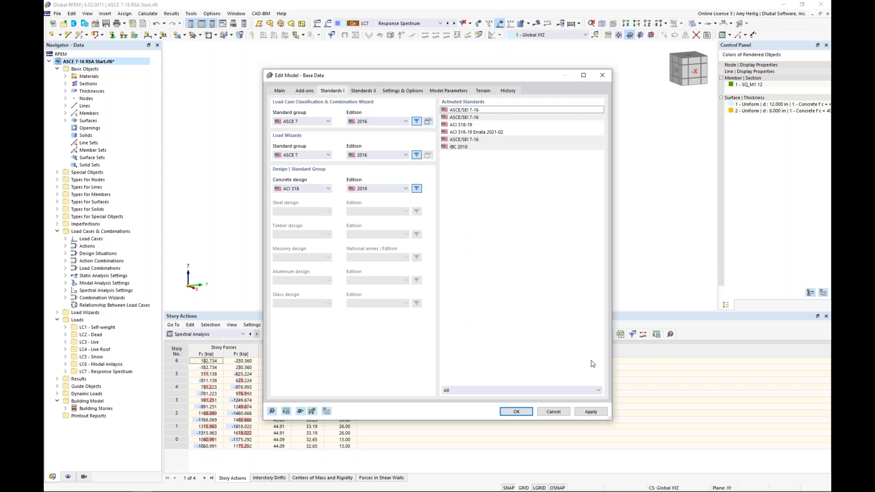
click(522, 412)
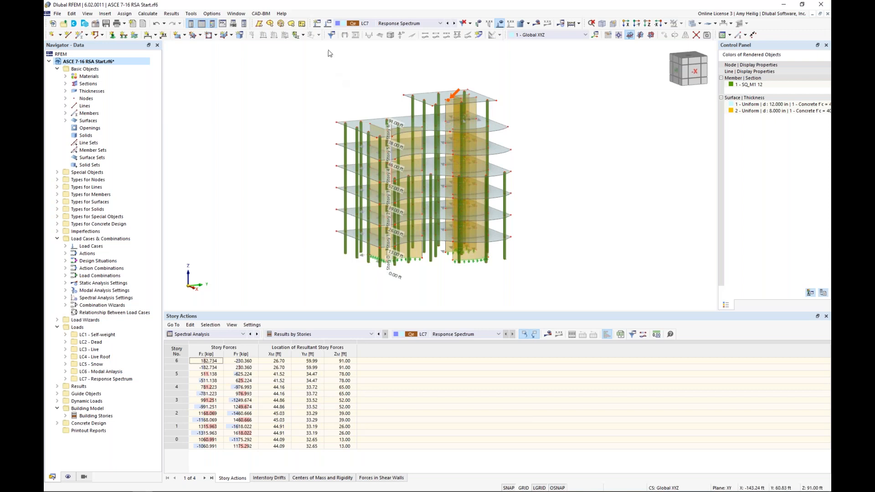
Enable result combinations in the base settings of the load cases and combinations
click(329, 24)
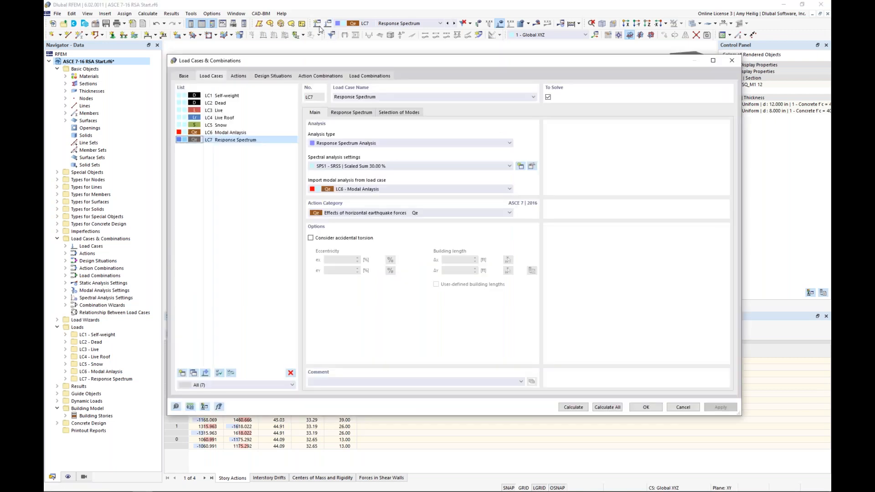
click(184, 77)
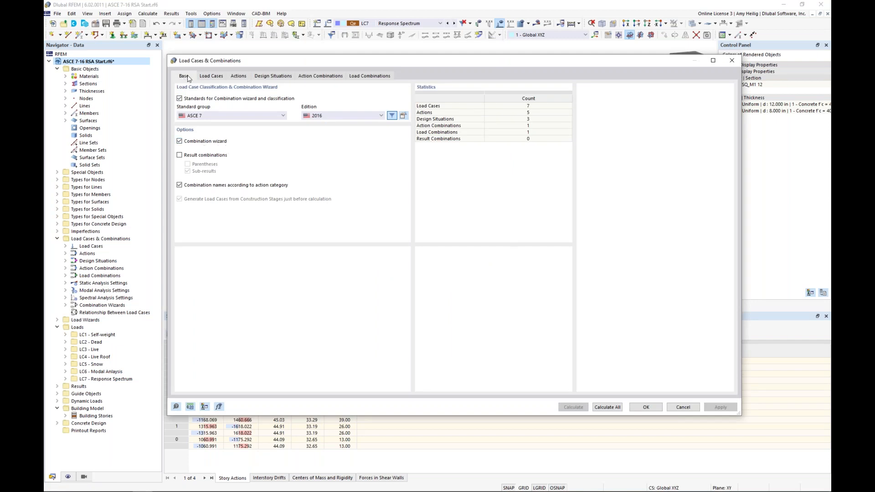
click(180, 156)
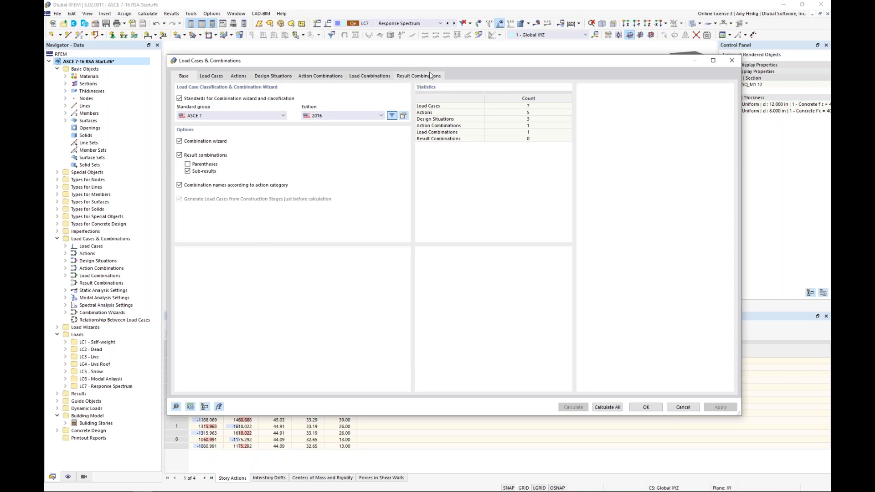
Add a design situation of type Section 2.3 (LRFD), 6., check its combination rule and assign the Result combinations wizard to it
click(276, 78)
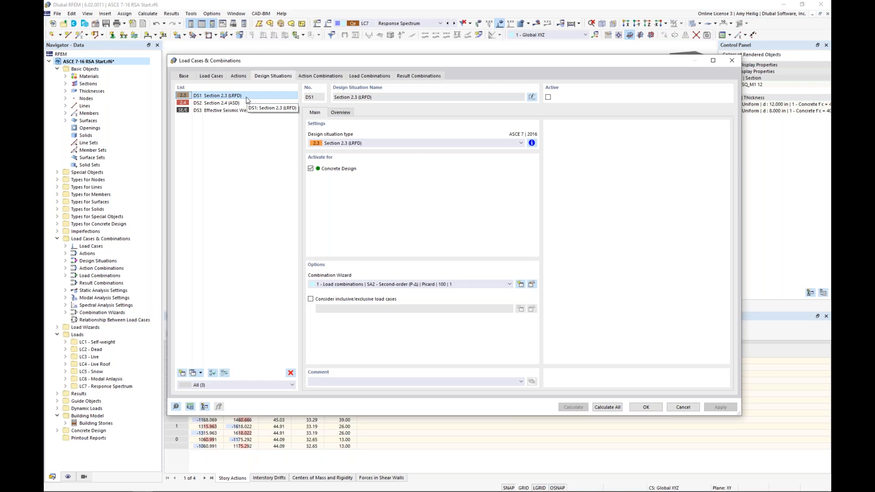
click(181, 374)
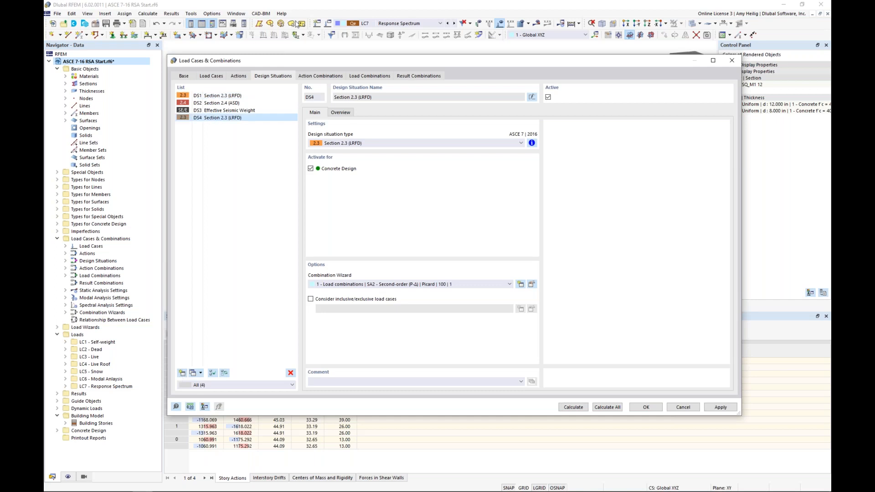
click(379, 143)
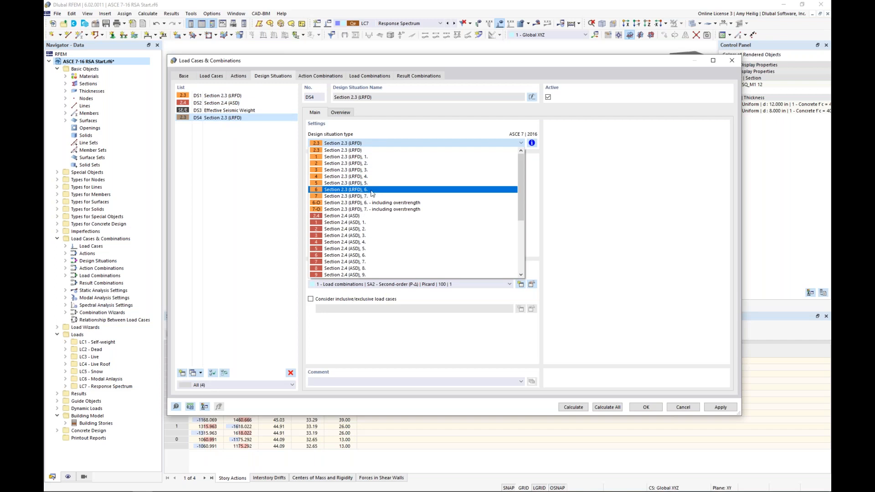
click(372, 190)
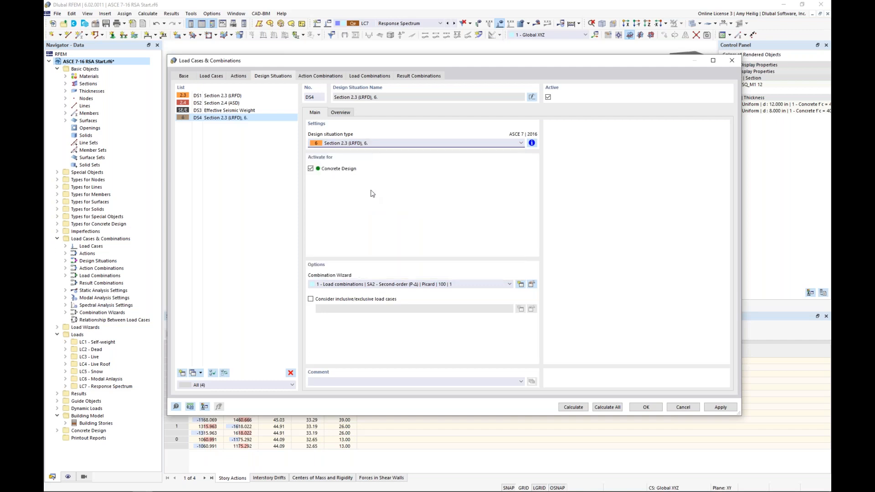
click(531, 143)
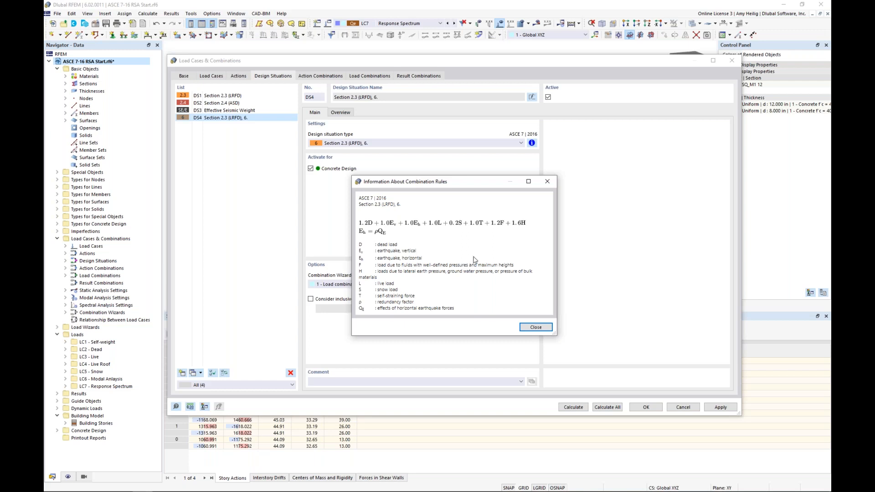
click(549, 327)
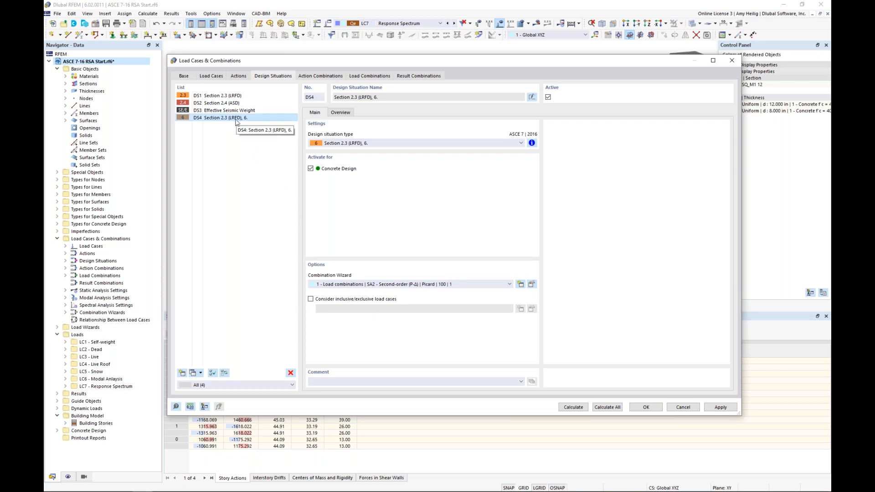
click(415, 284)
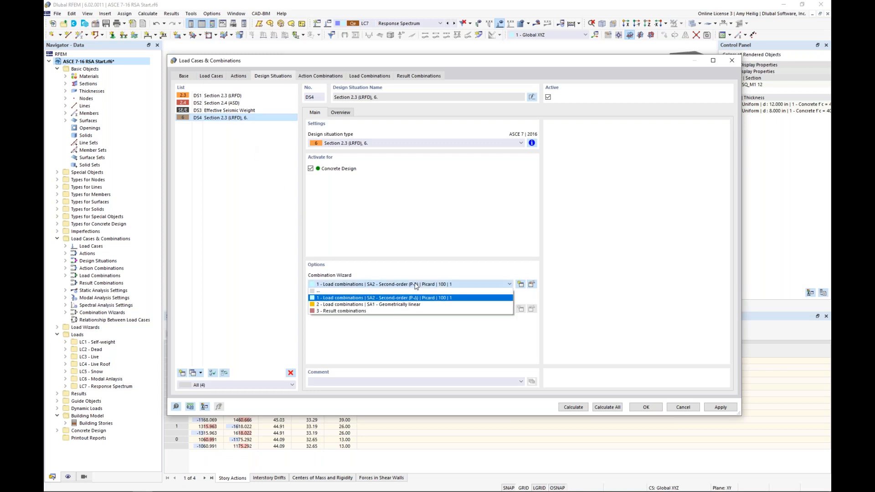
click(406, 311)
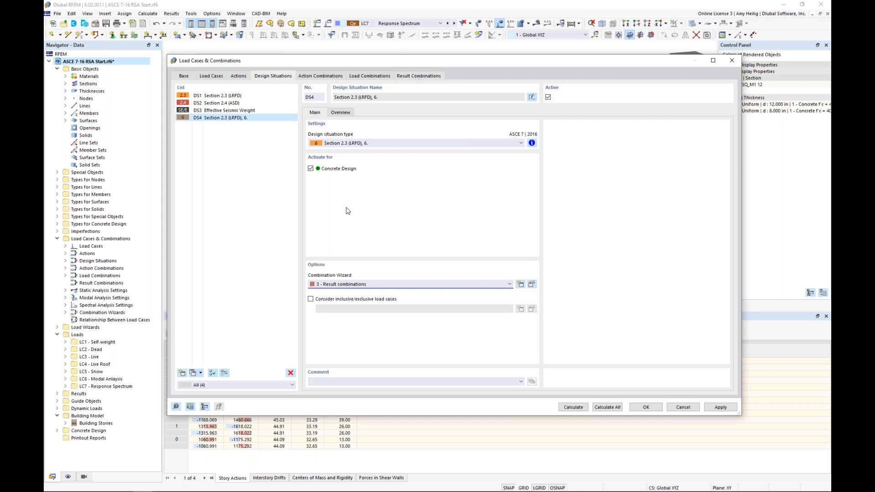
Copy the new design situation, set the copy's type to Section 2.3 (LRFD), 7. and check its combination rule
click(193, 372)
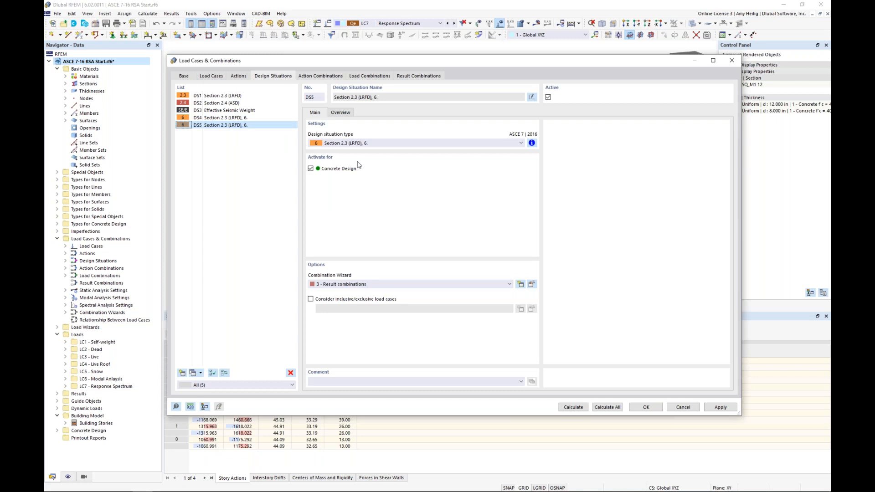
click(372, 145)
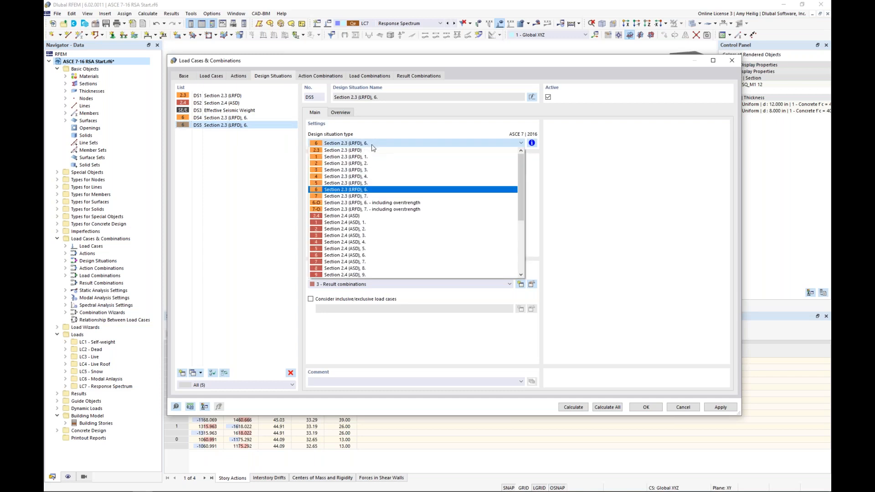
click(380, 196)
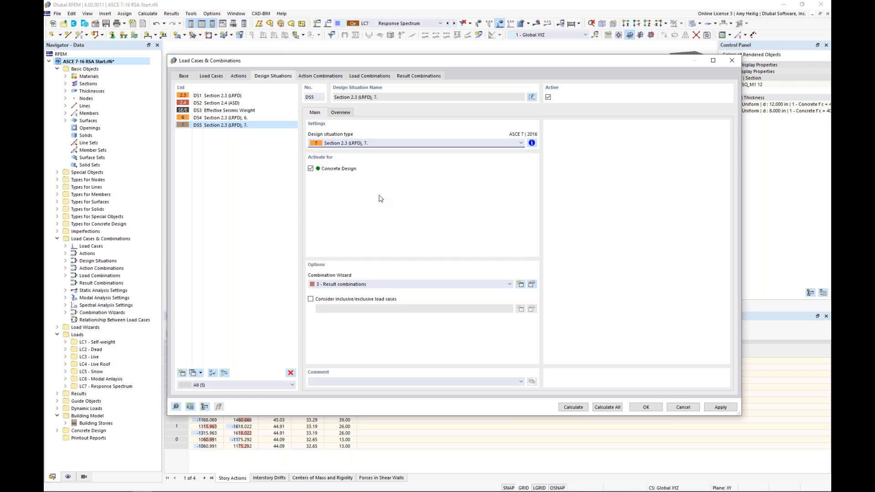
click(531, 144)
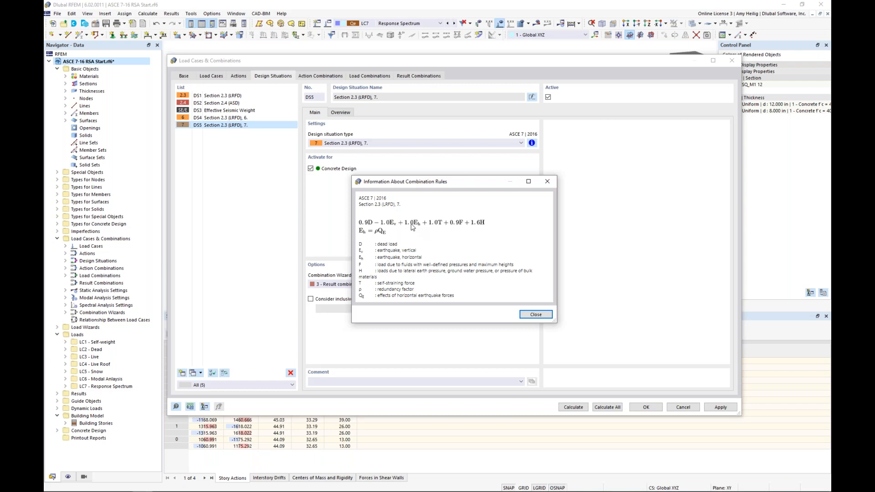
click(547, 182)
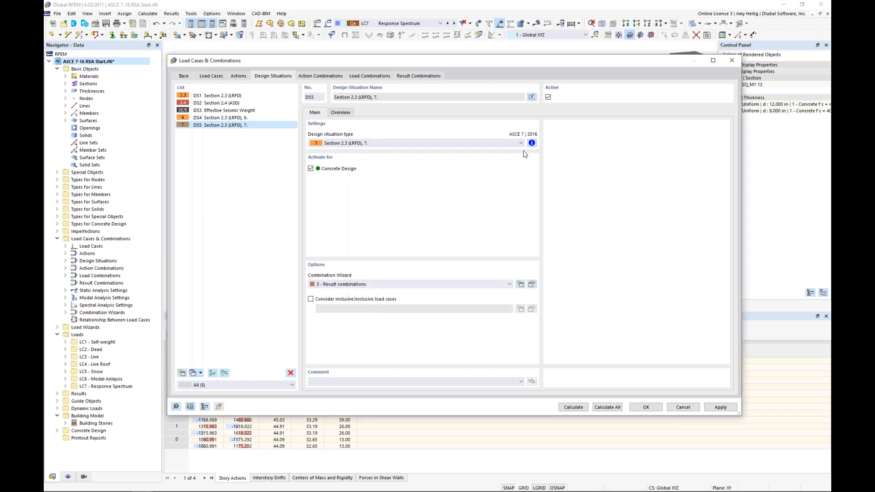
Try the X 100 % | Y 30 % and X 30 % | Y 100 % sub-results for LC7 in RC1's assignment, and restore the scaled sums envelope
click(429, 77)
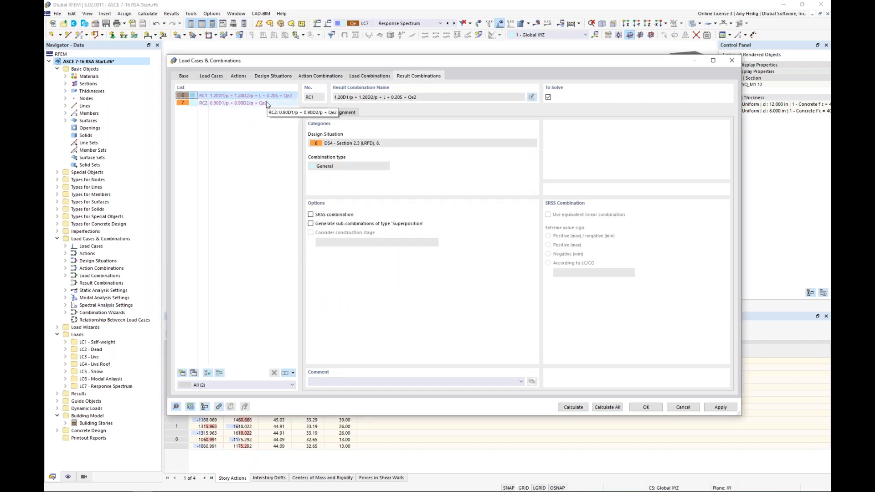
click(344, 113)
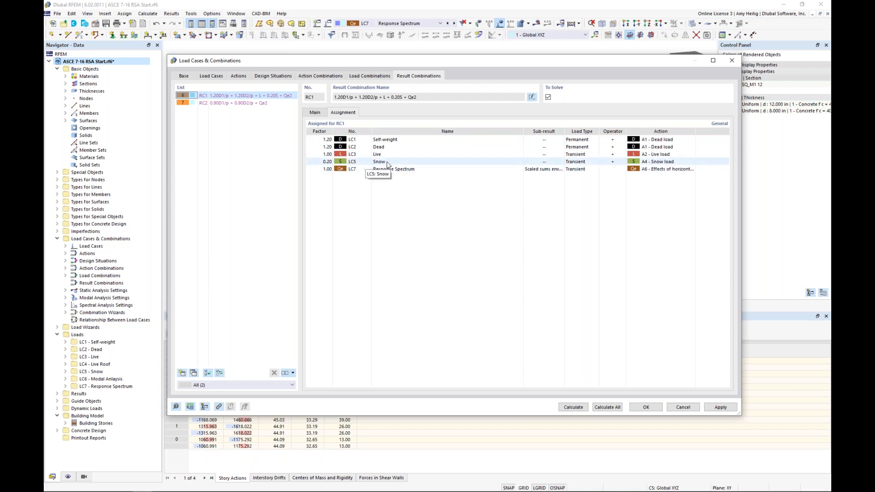
click(546, 169)
click(561, 169)
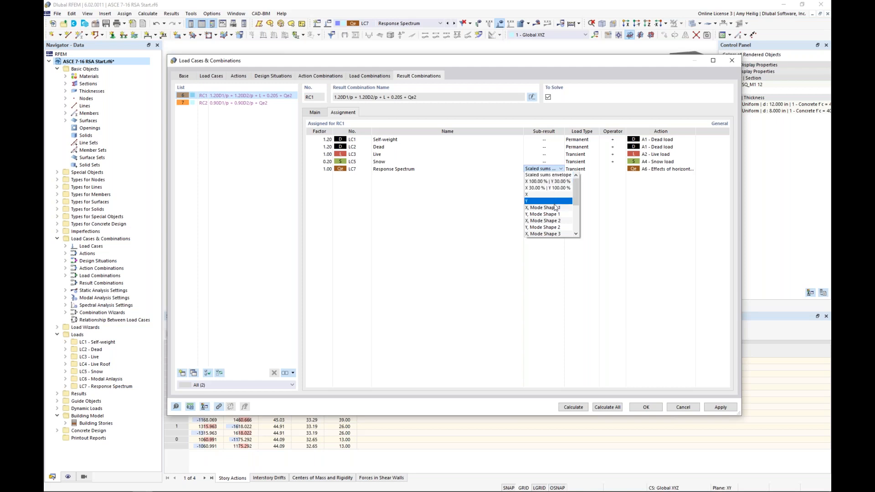
click(551, 182)
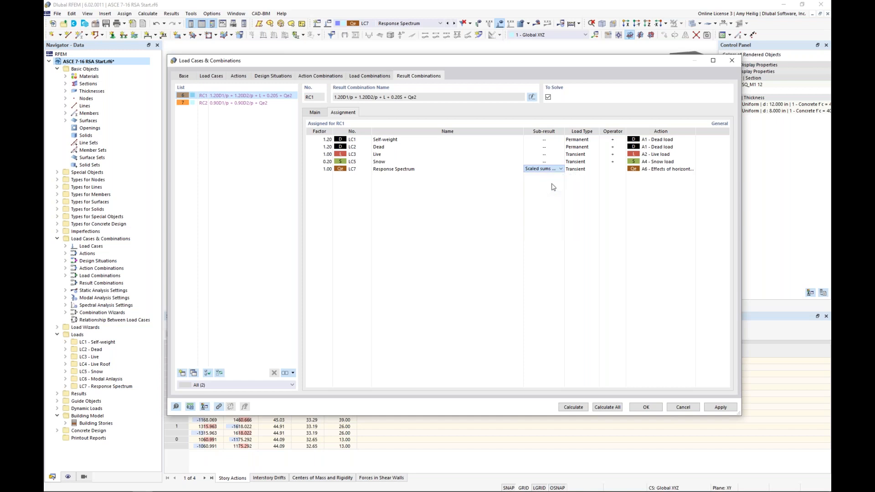
click(552, 169)
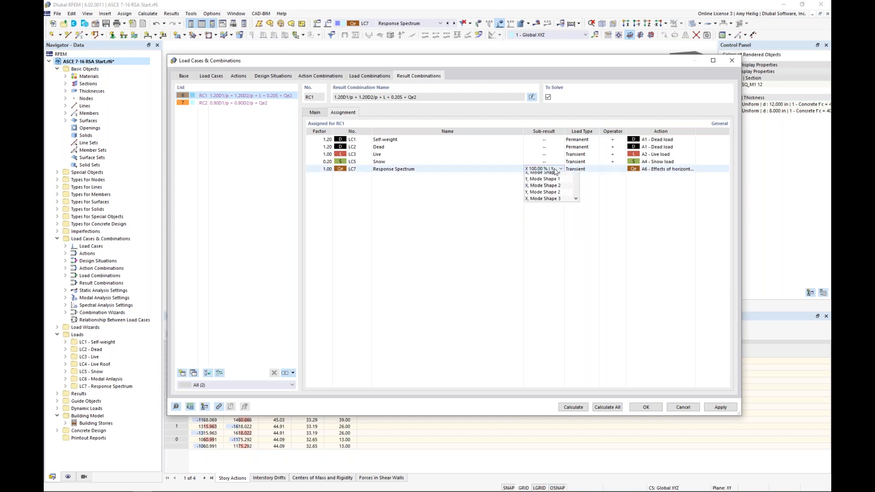
click(552, 190)
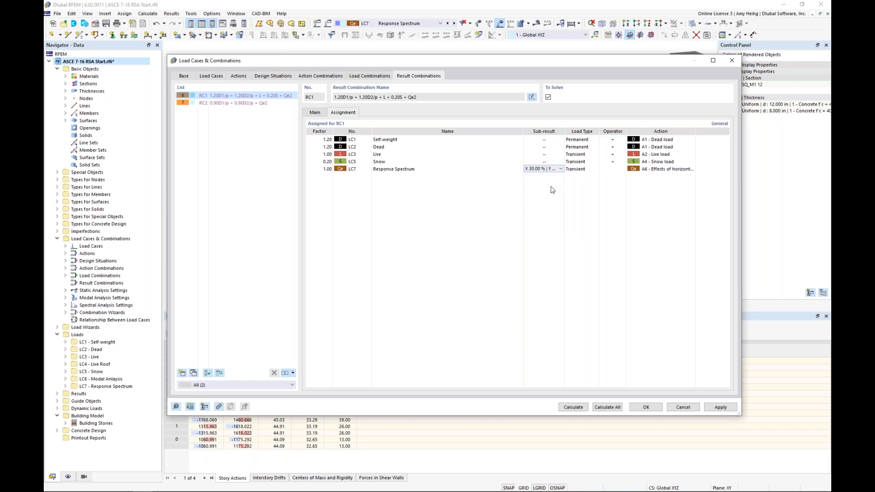
click(542, 171)
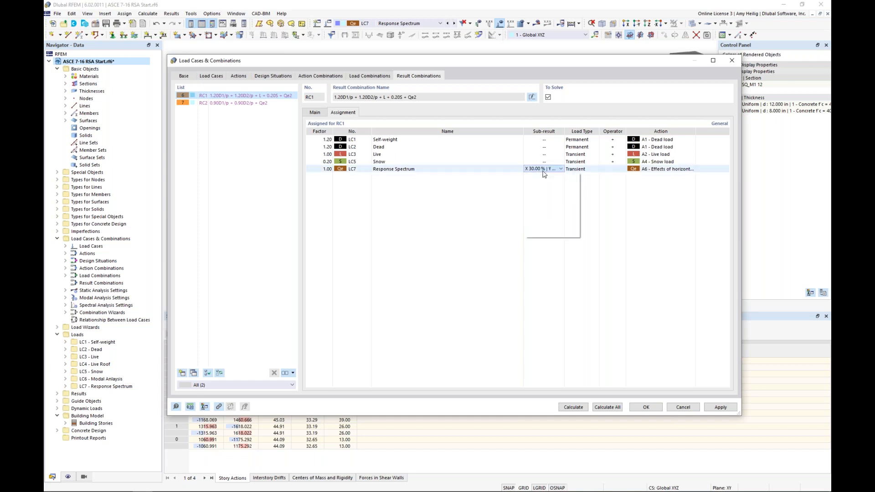
click(543, 180)
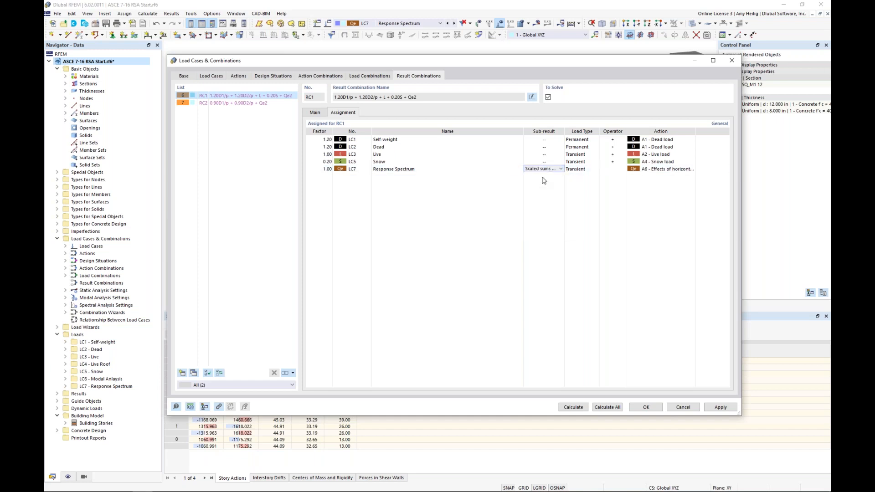
Inspect the load cases assigned to RC2 and the Concrete Design activation of design situations DS5 and DS4
click(237, 107)
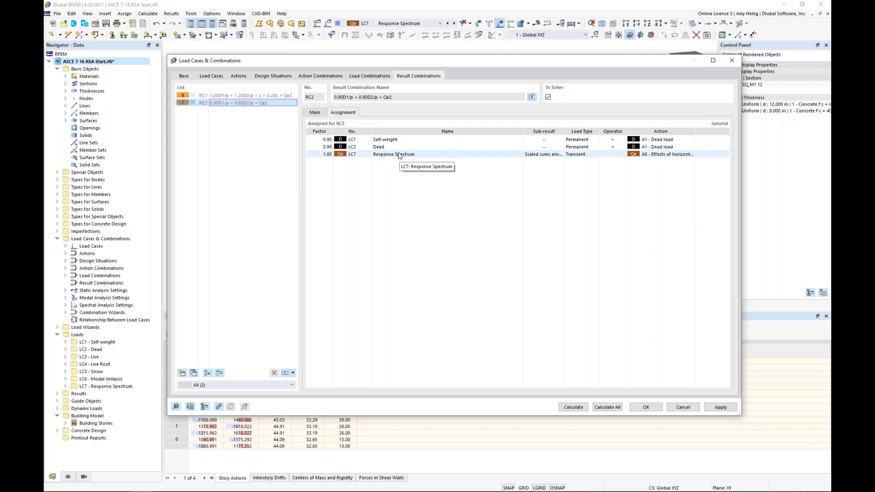
click(282, 76)
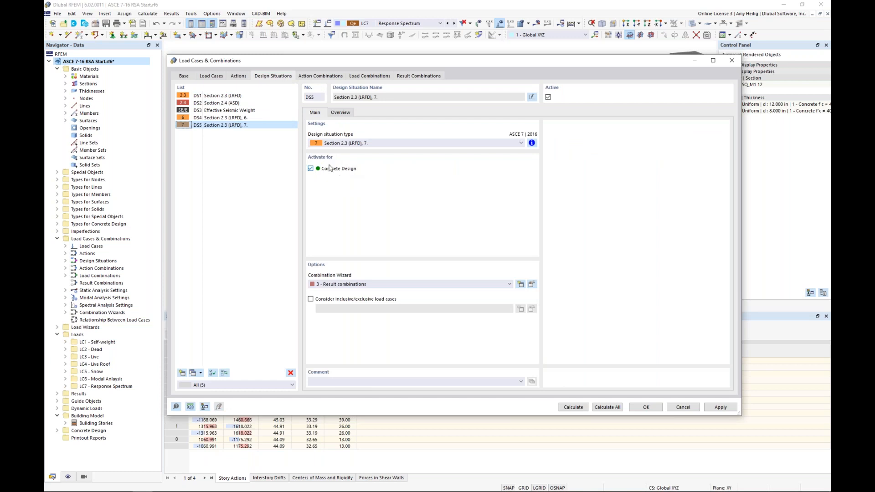
click(248, 119)
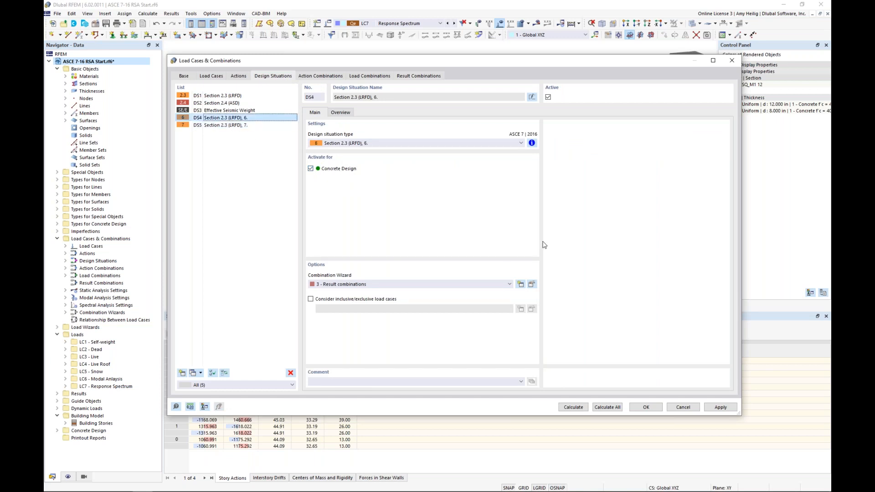
Switch to the presentation and advance past P-Delta Considerations to the Future RFEM 6 Dynamic Developments slide
key(super+Tab)
key(Right)
key(Return)
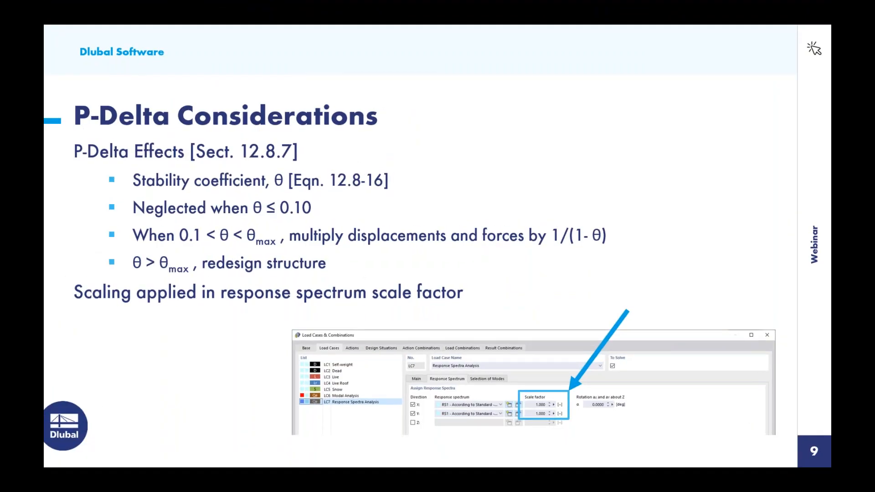
key(Right)
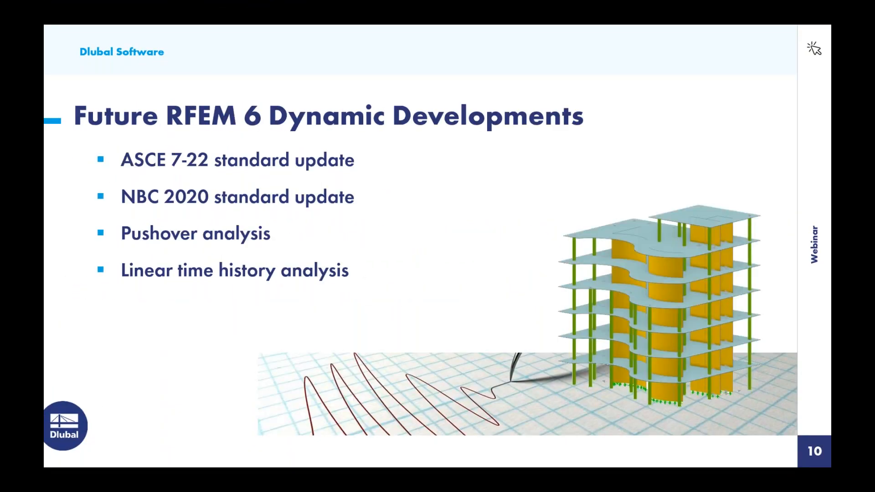